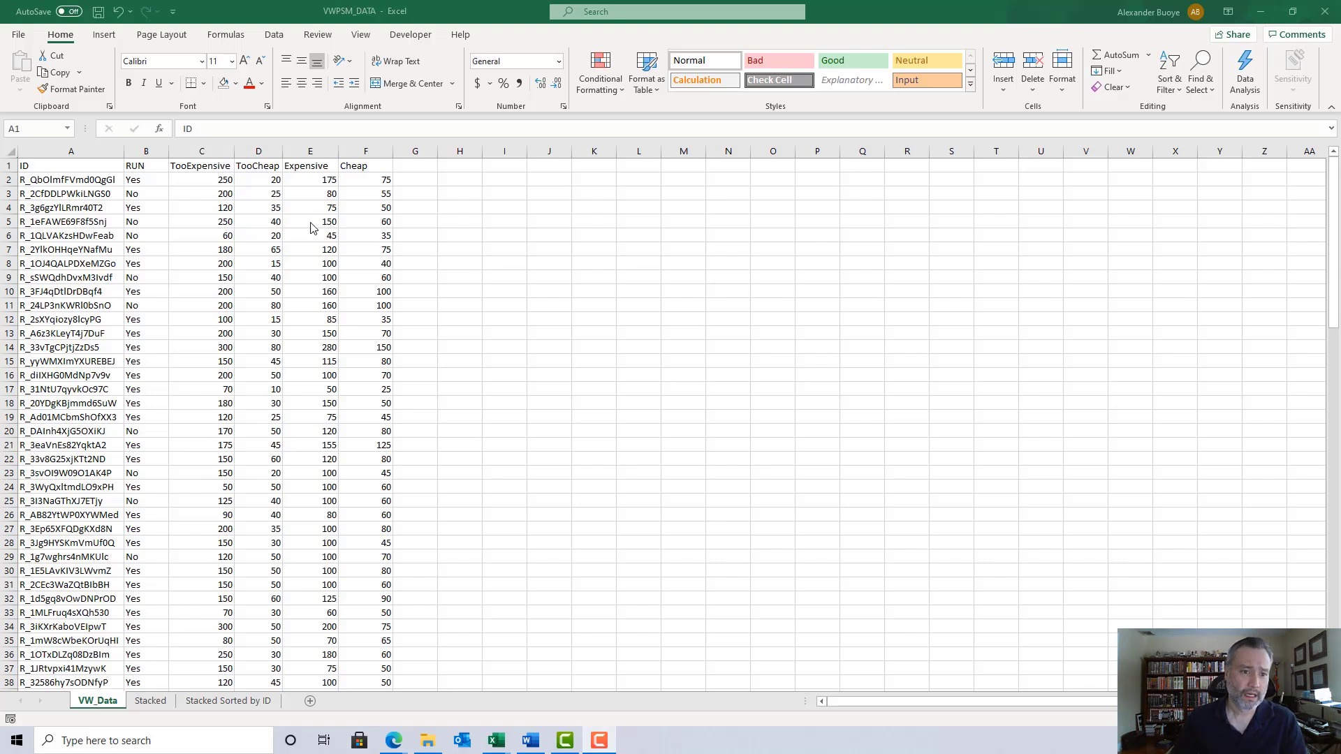
Examine the ID, RUN, TooExpensive, TooCheap, Expensive and Cheap columns and the first respondent's row in the VW_Data sheet
key(alt+Tab)
click(43, 182)
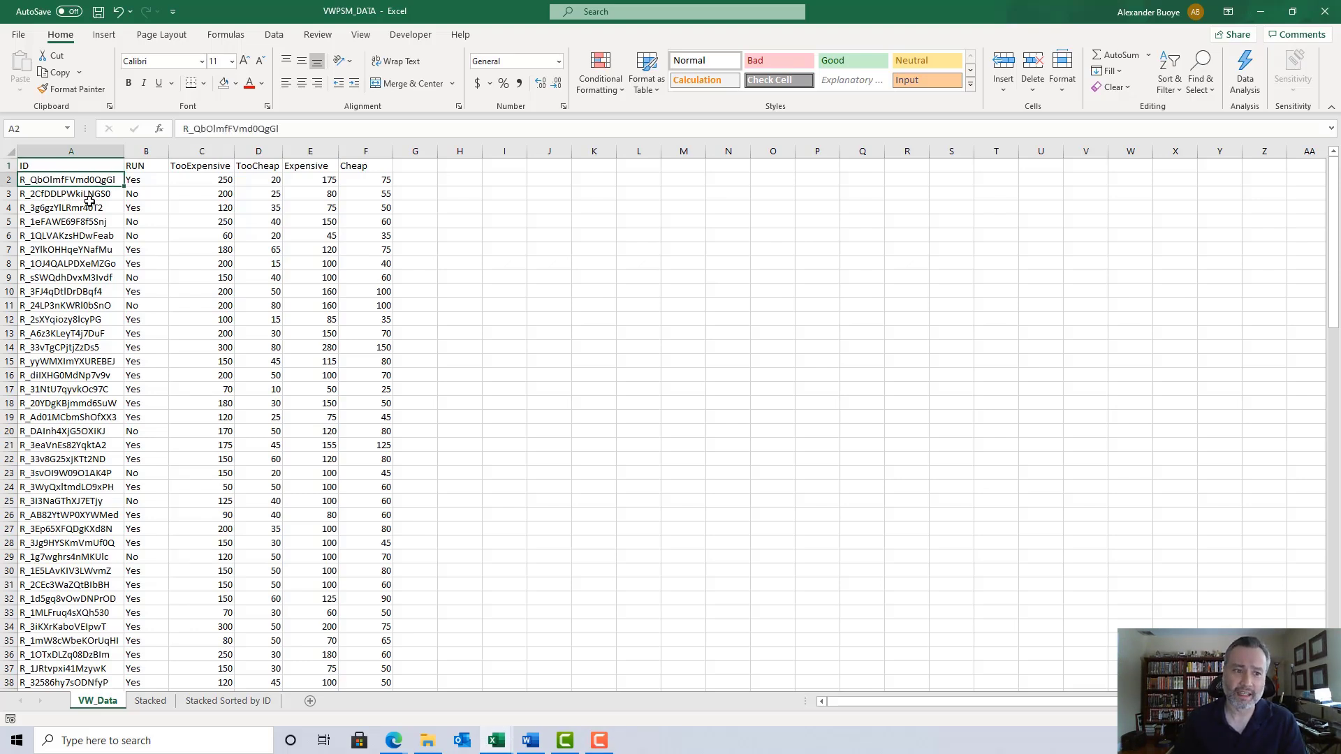
click(138, 168)
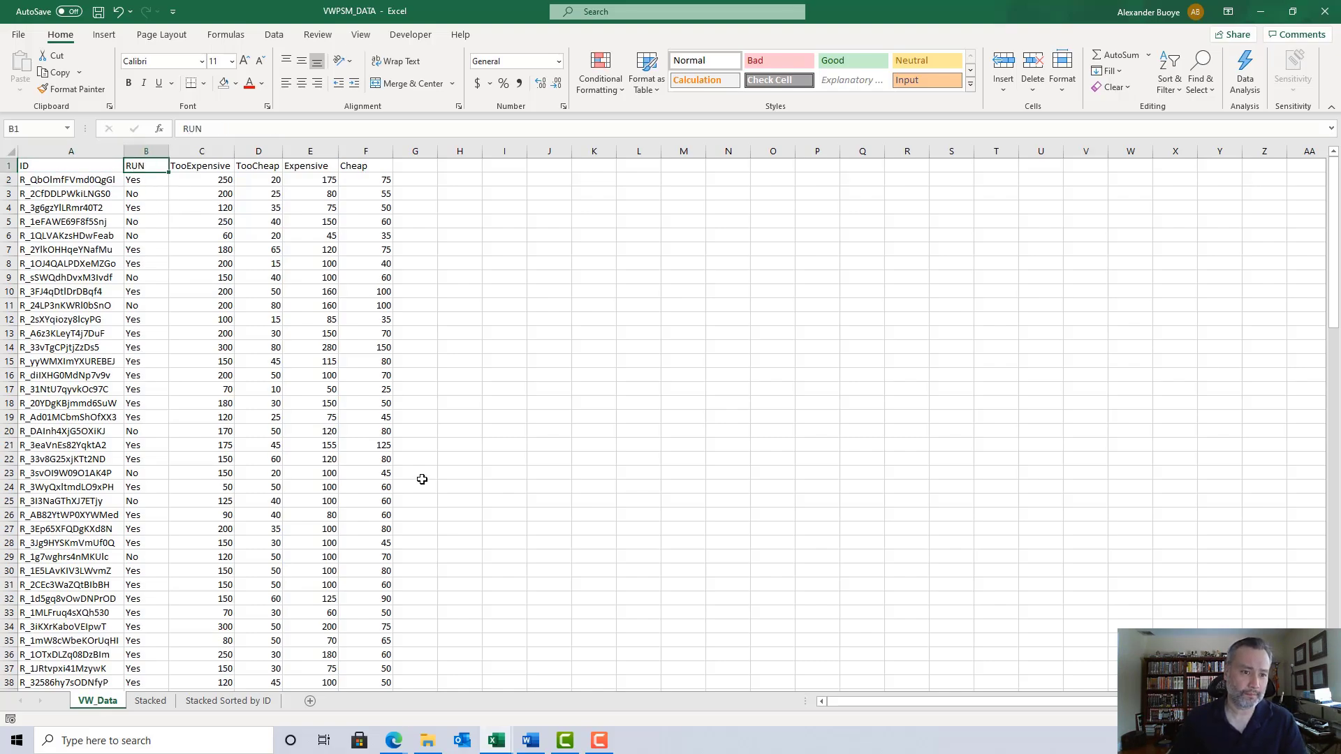
ctrl+scroll(493, 489, up, 5)
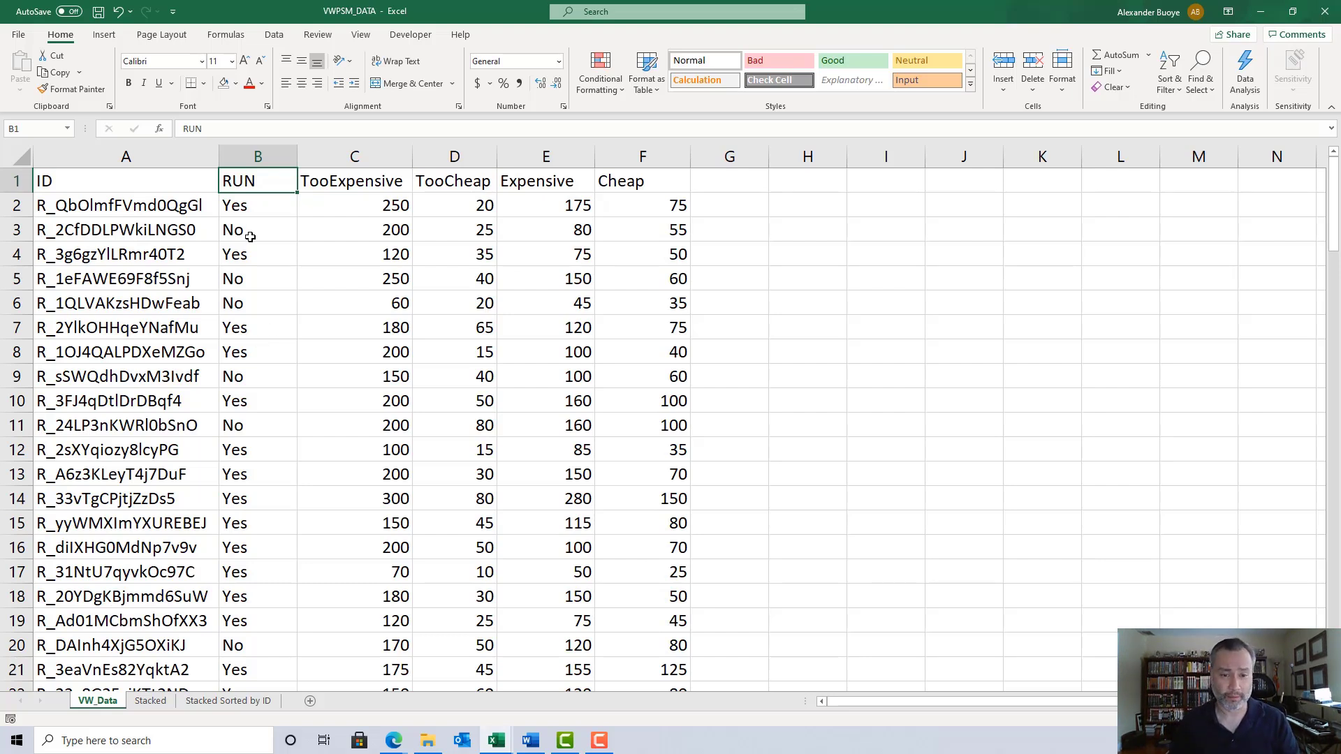
drag(357, 185, 634, 185)
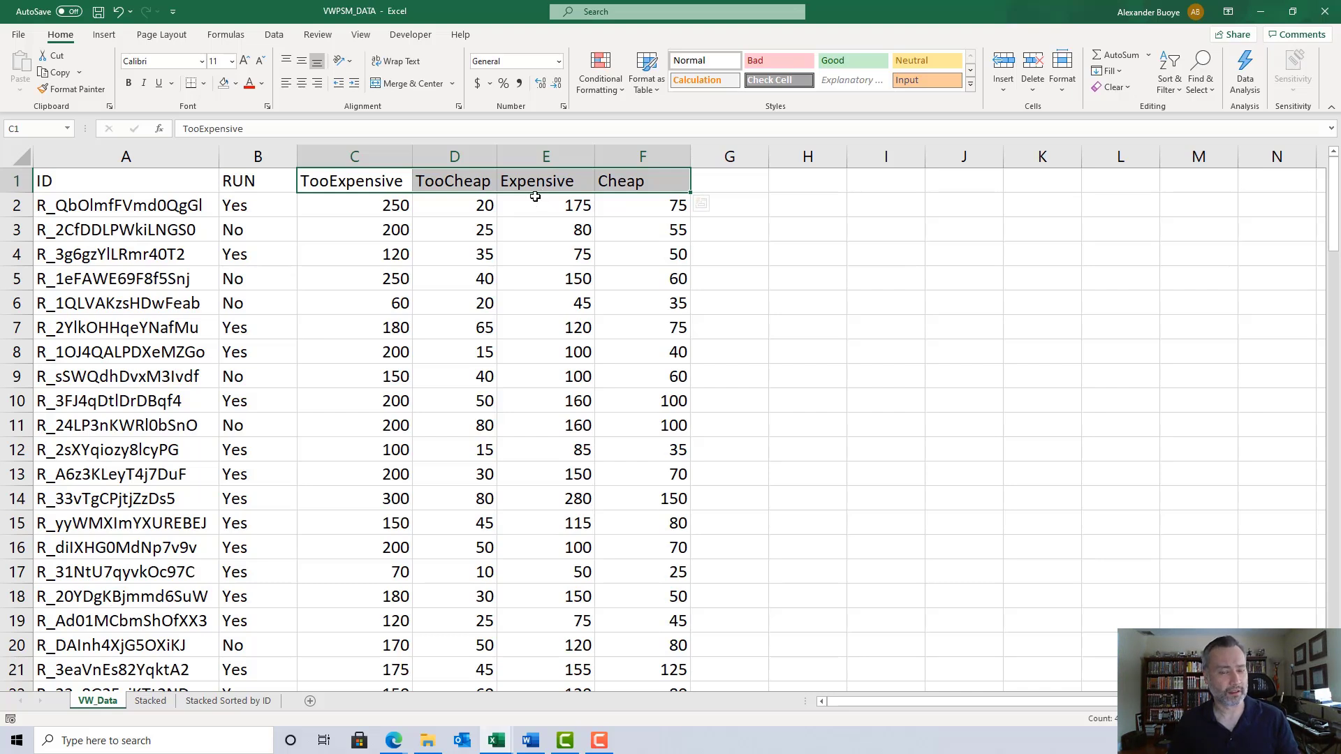
click(634, 178)
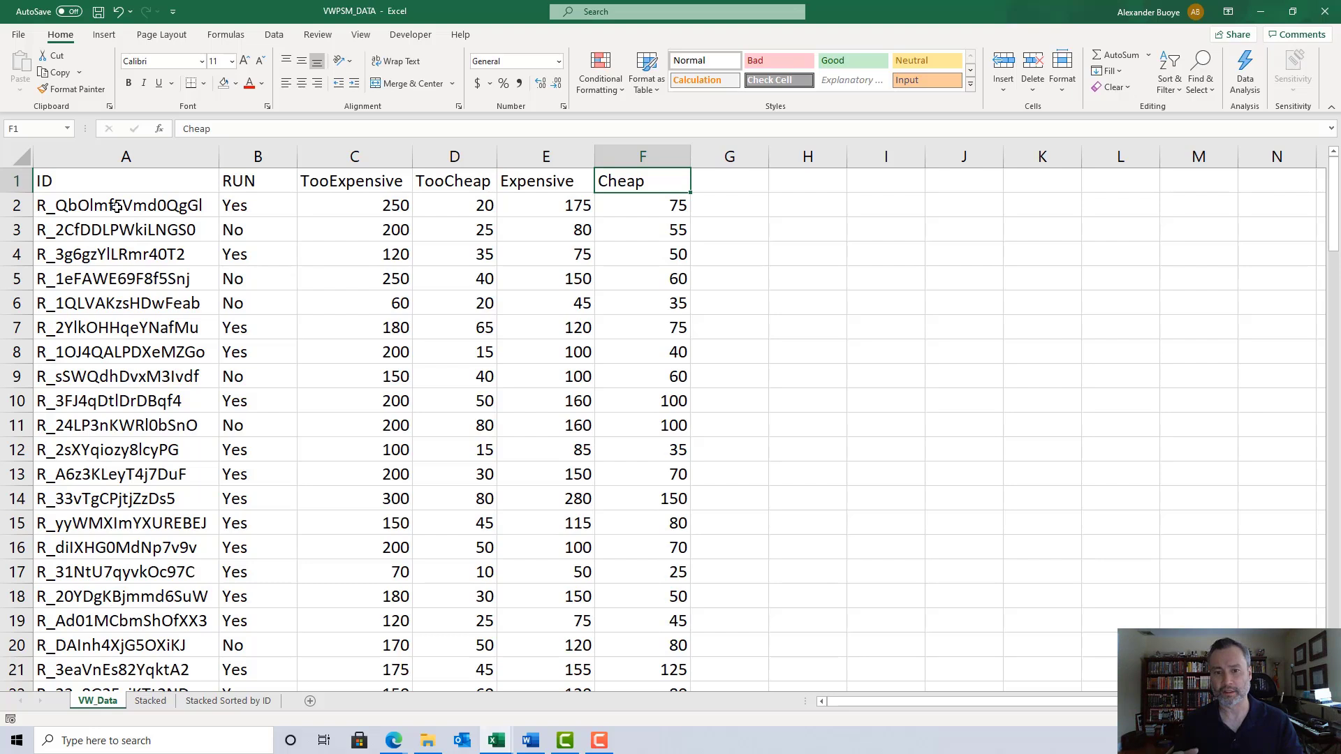
click(347, 204)
click(444, 204)
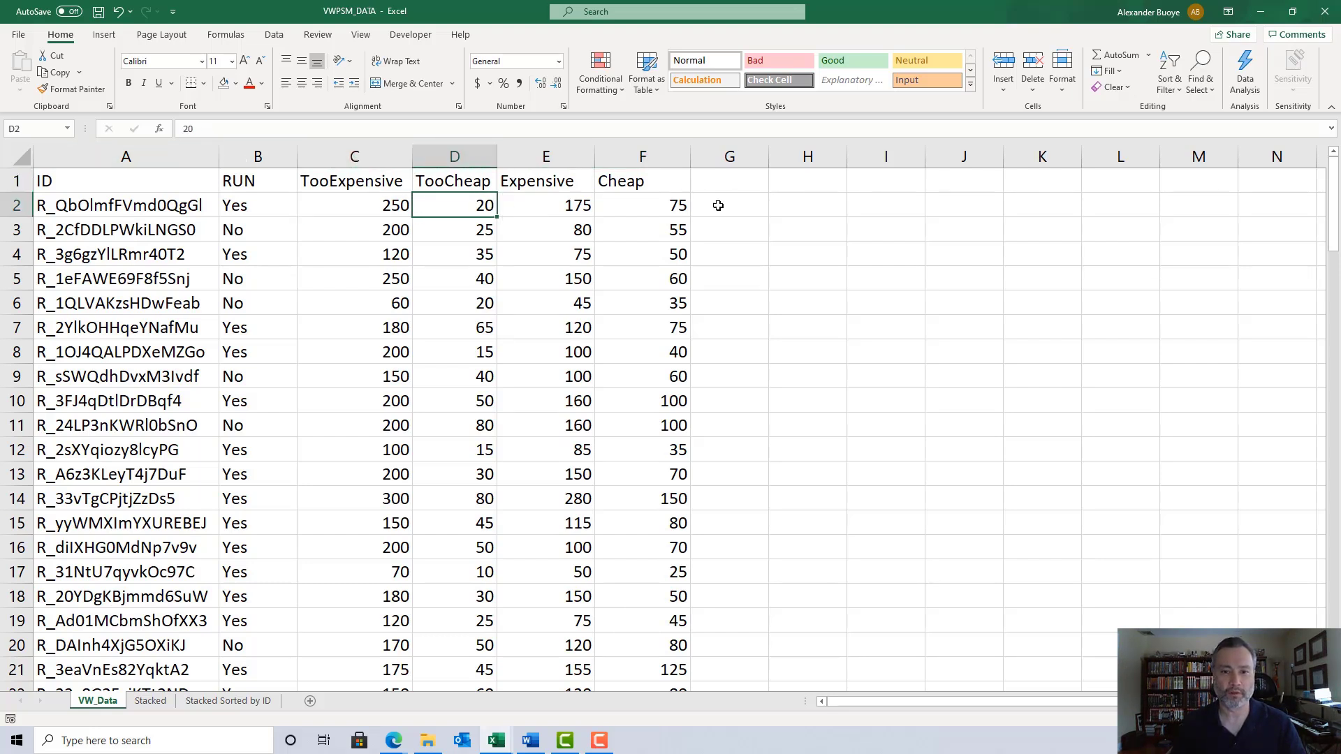
click(137, 203)
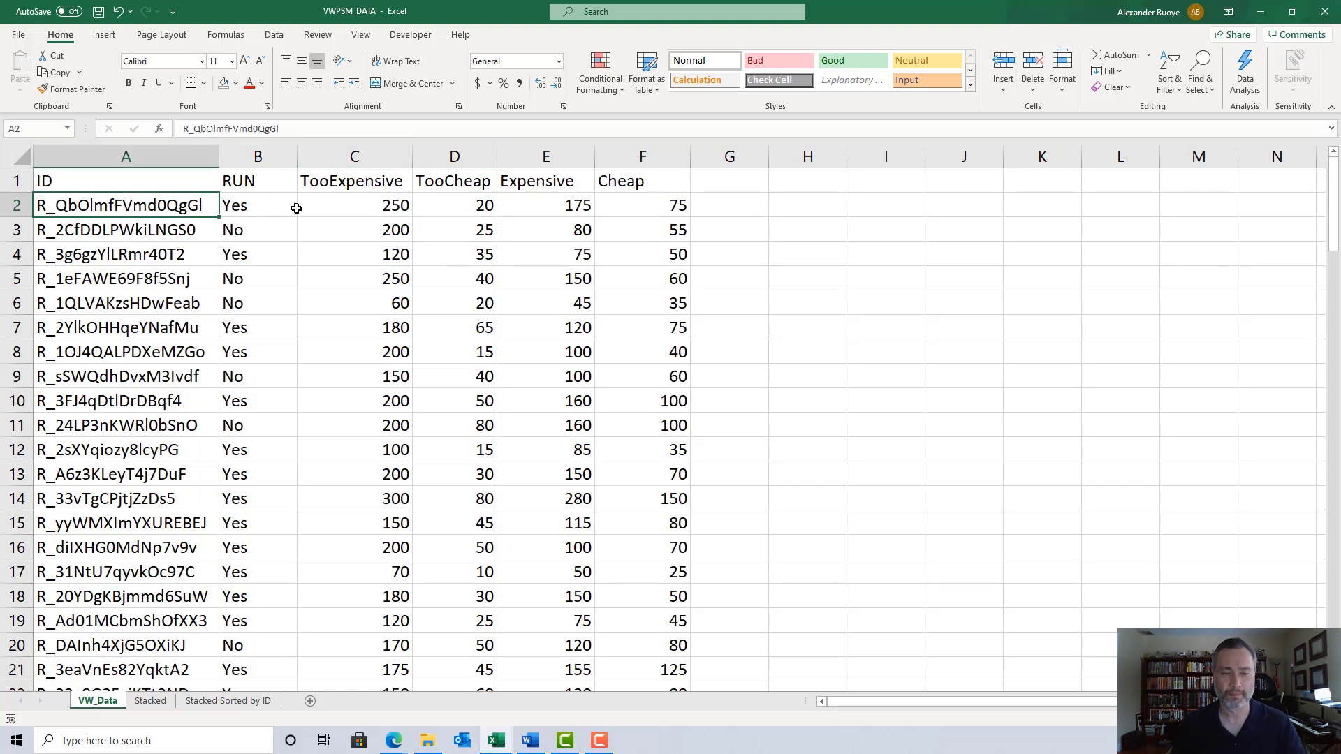
click(360, 206)
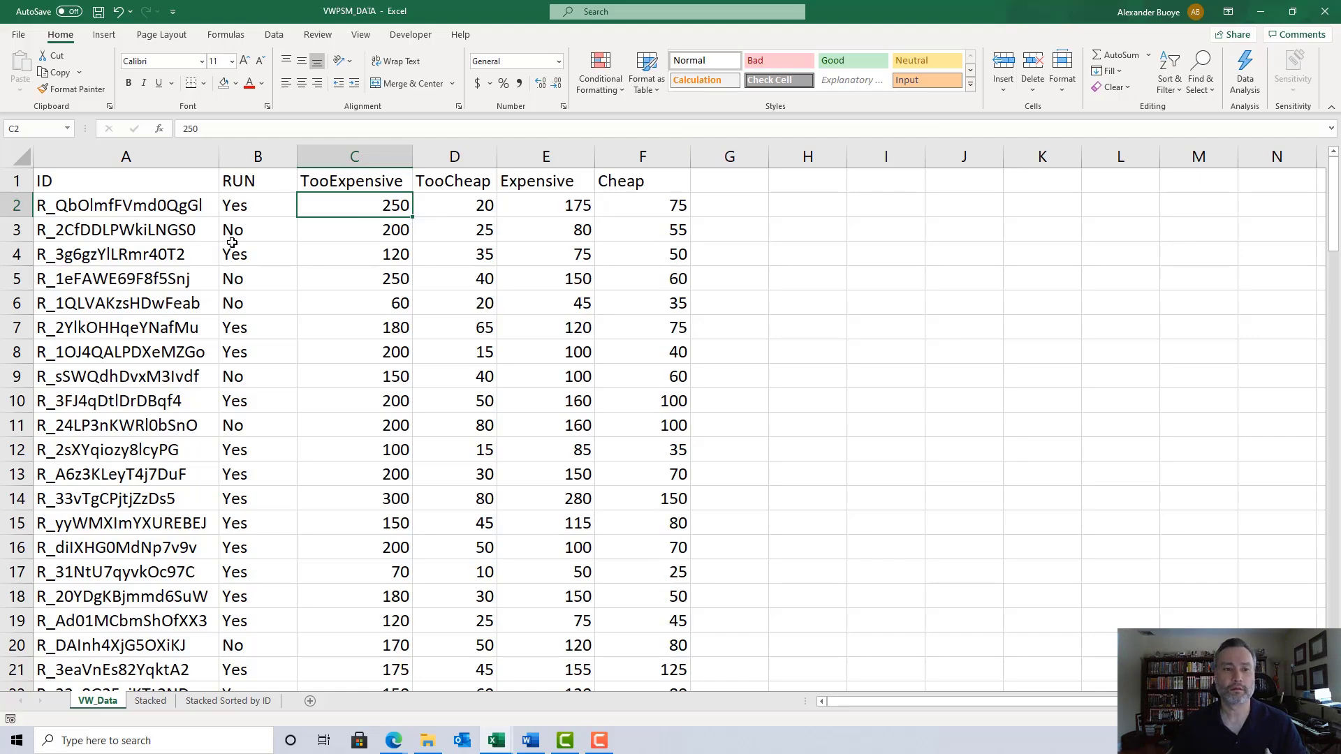
Look through the VW_Data respondent records down to the last row and return towards the start
scroll(1334, 236, down, 1)
drag(1334, 235, 966, 613)
scroll(643, 553, down, 18)
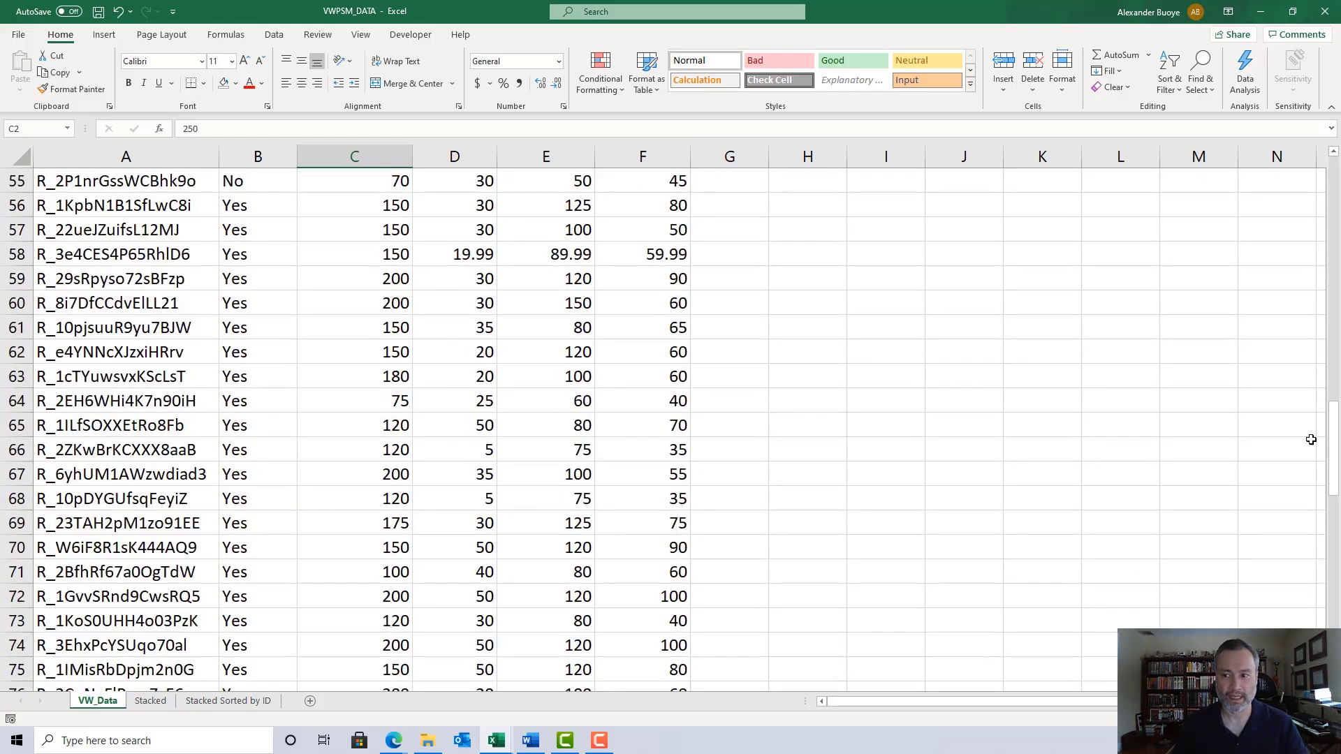
scroll(969, 588, down, 14)
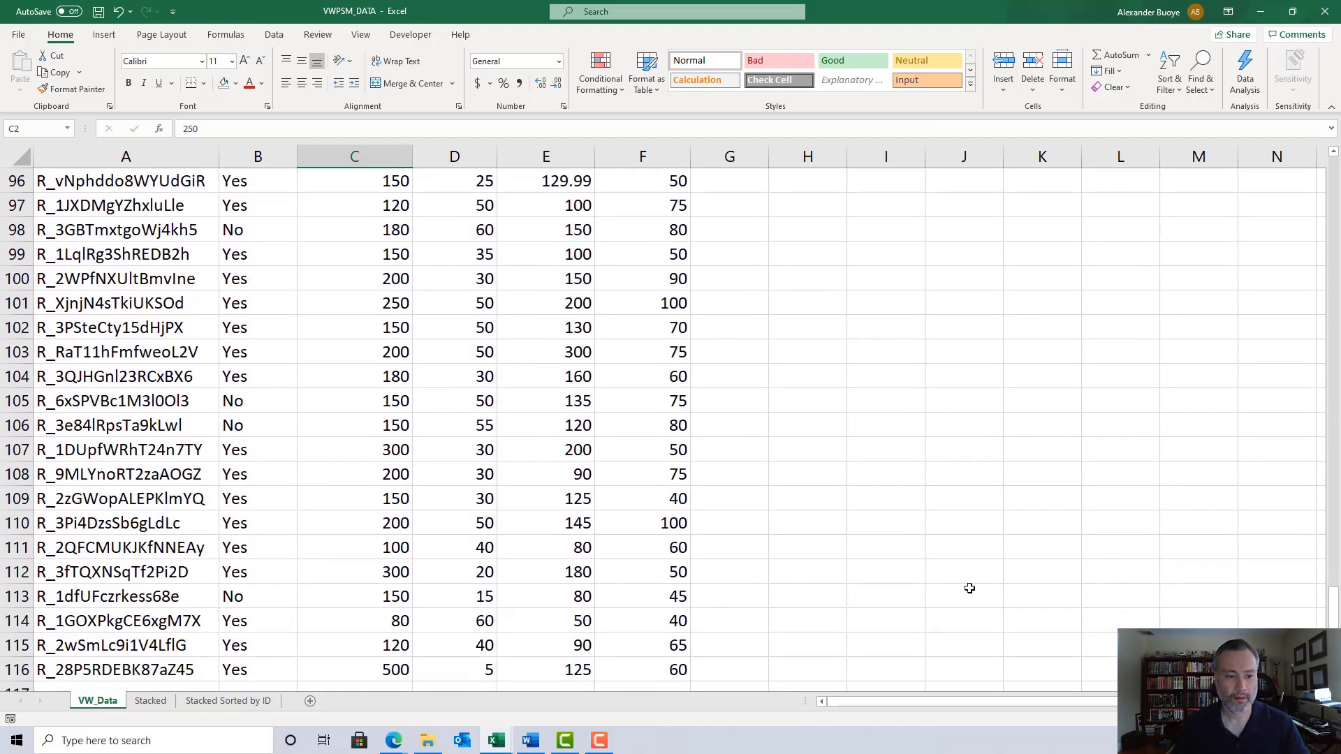
scroll(969, 588, down, 5)
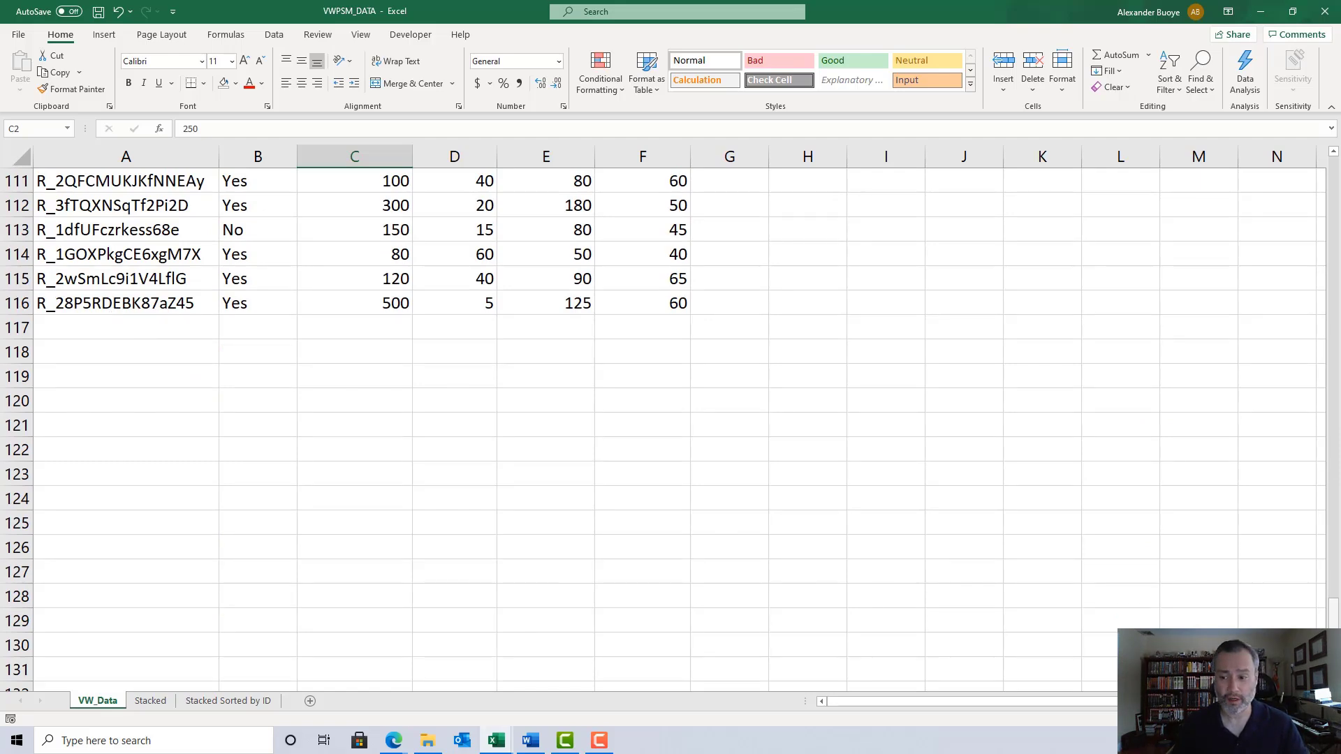
scroll(1114, 341, up, 20)
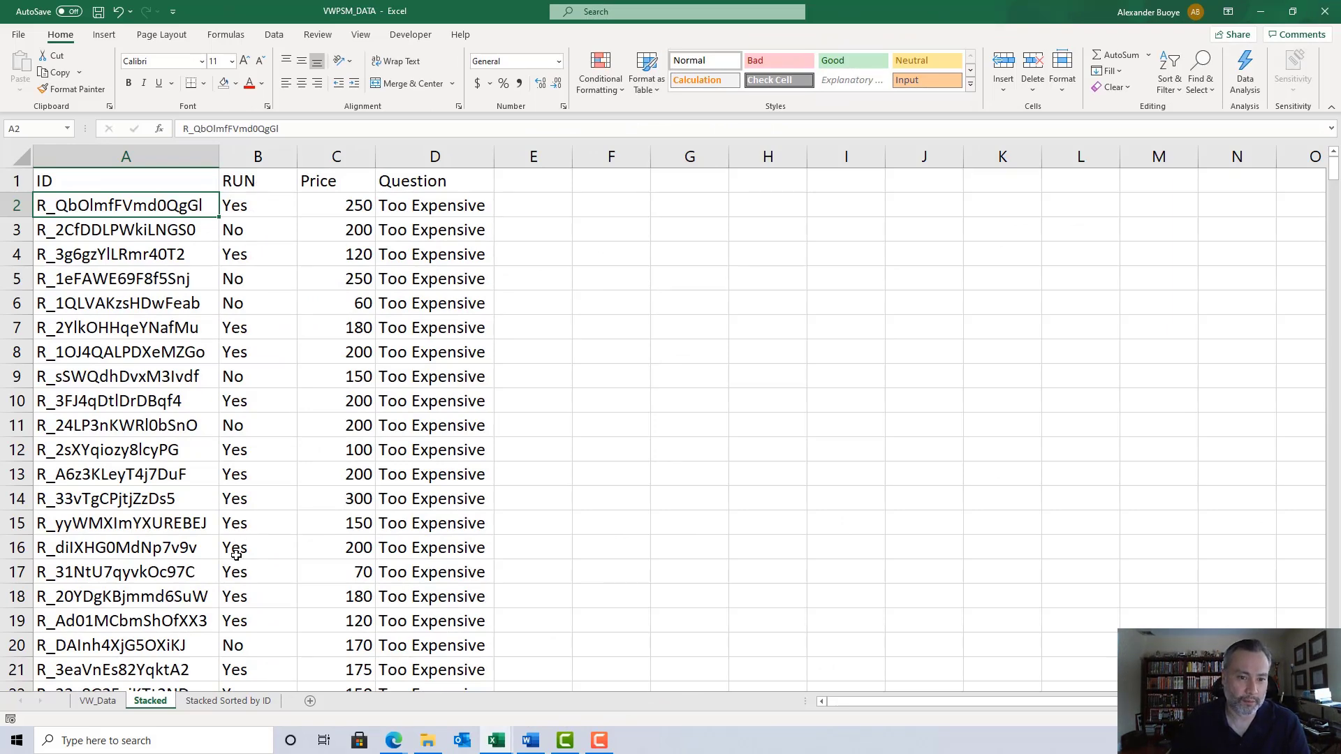
Delete the RUN column from the Stacked sheet
click(247, 155)
right_click(247, 155)
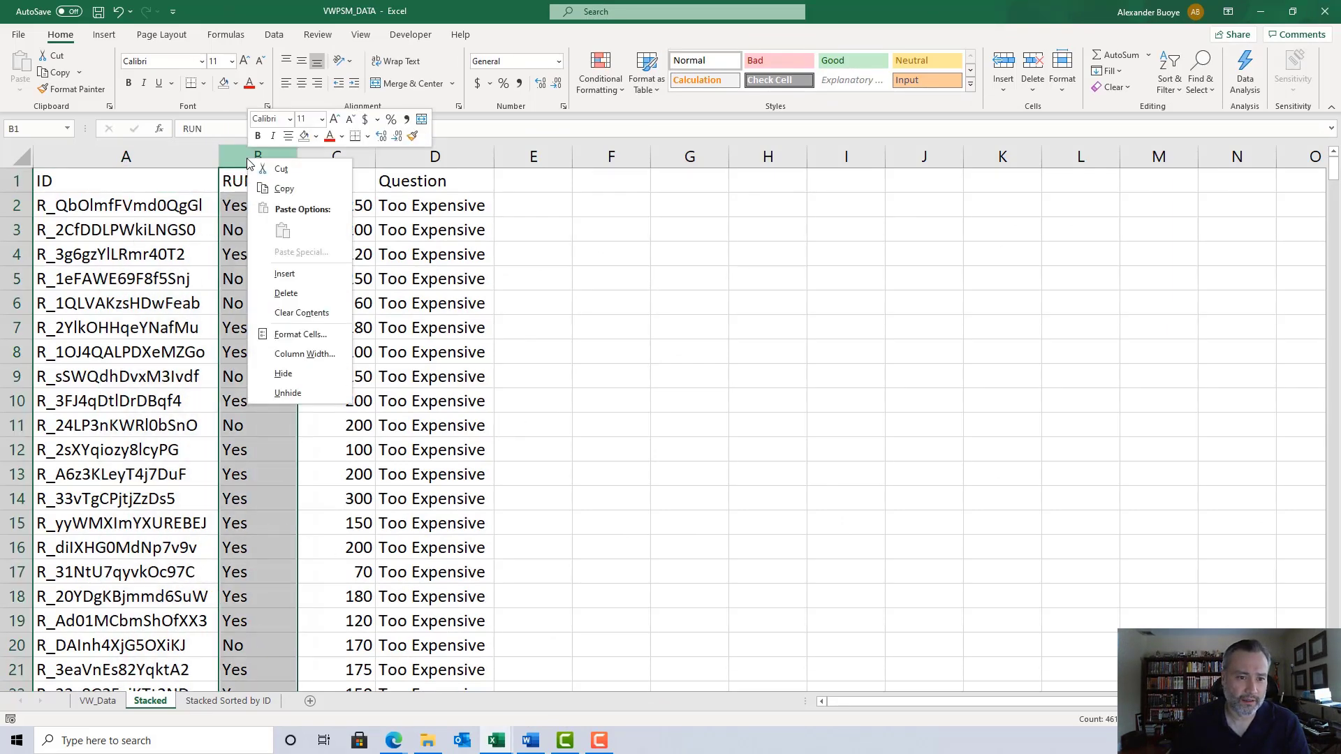
click(300, 297)
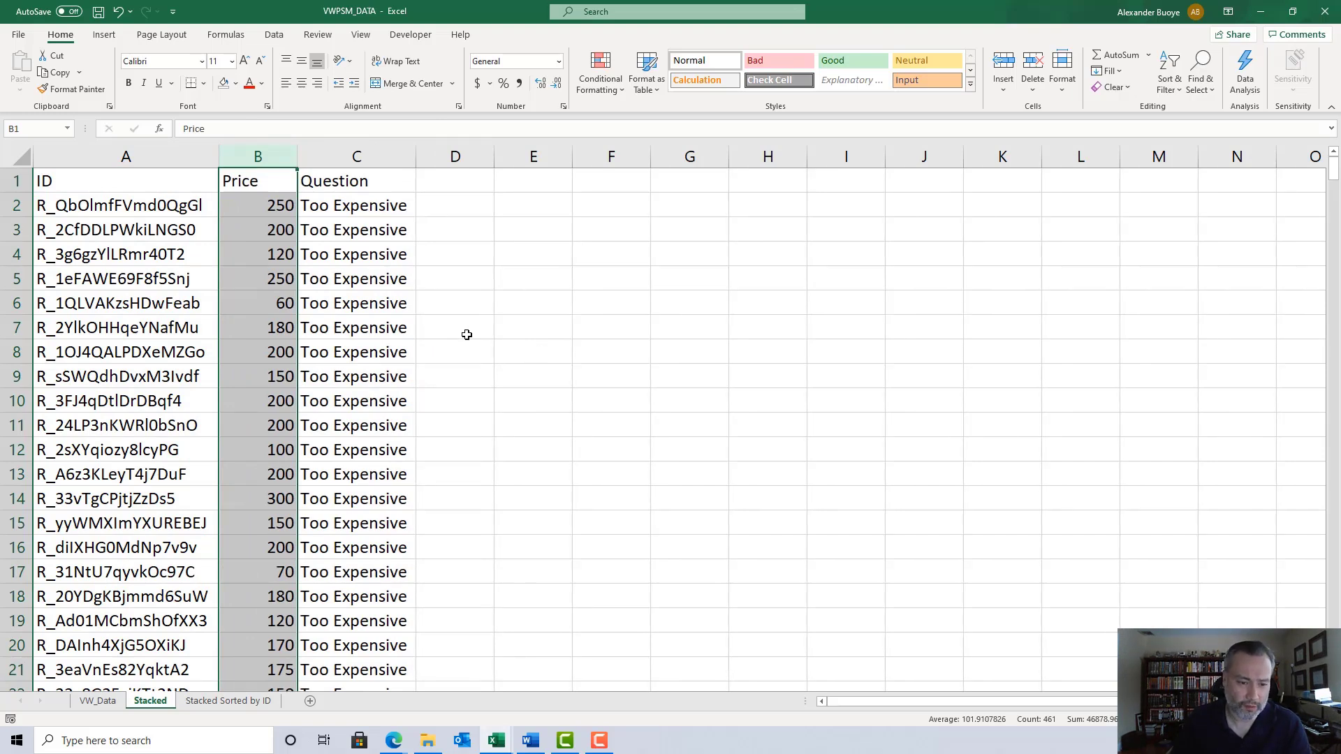
click(254, 259)
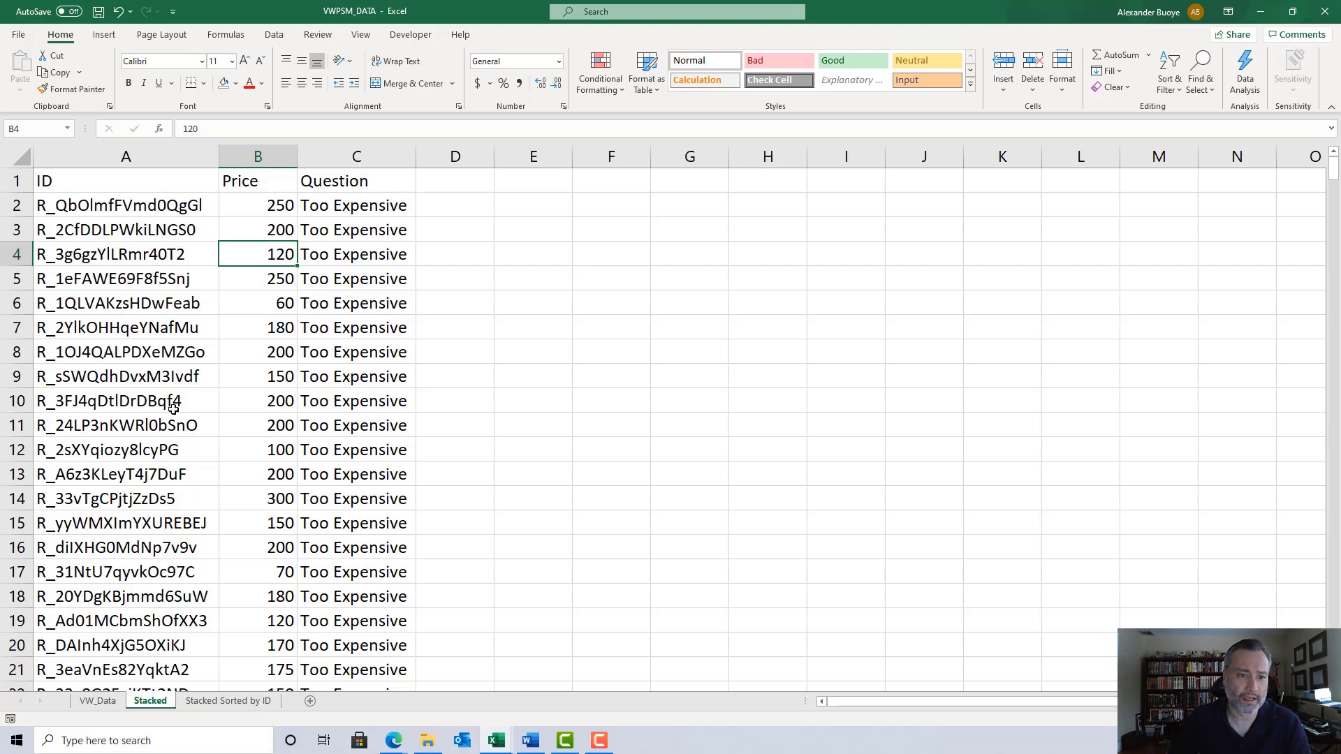
Compare the first ten TooExpensive values in VW_Data with the first ten price rows of the Stacked sheet
click(116, 707)
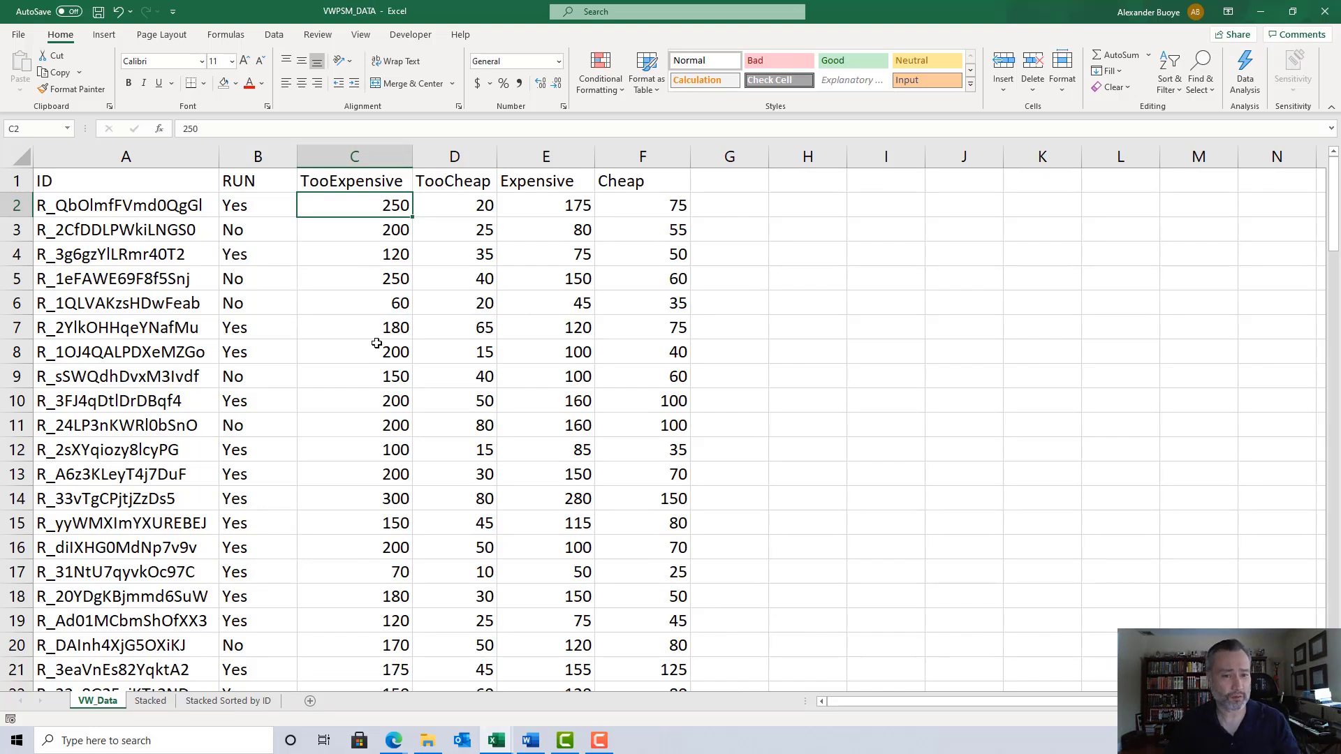
drag(381, 206, 371, 400)
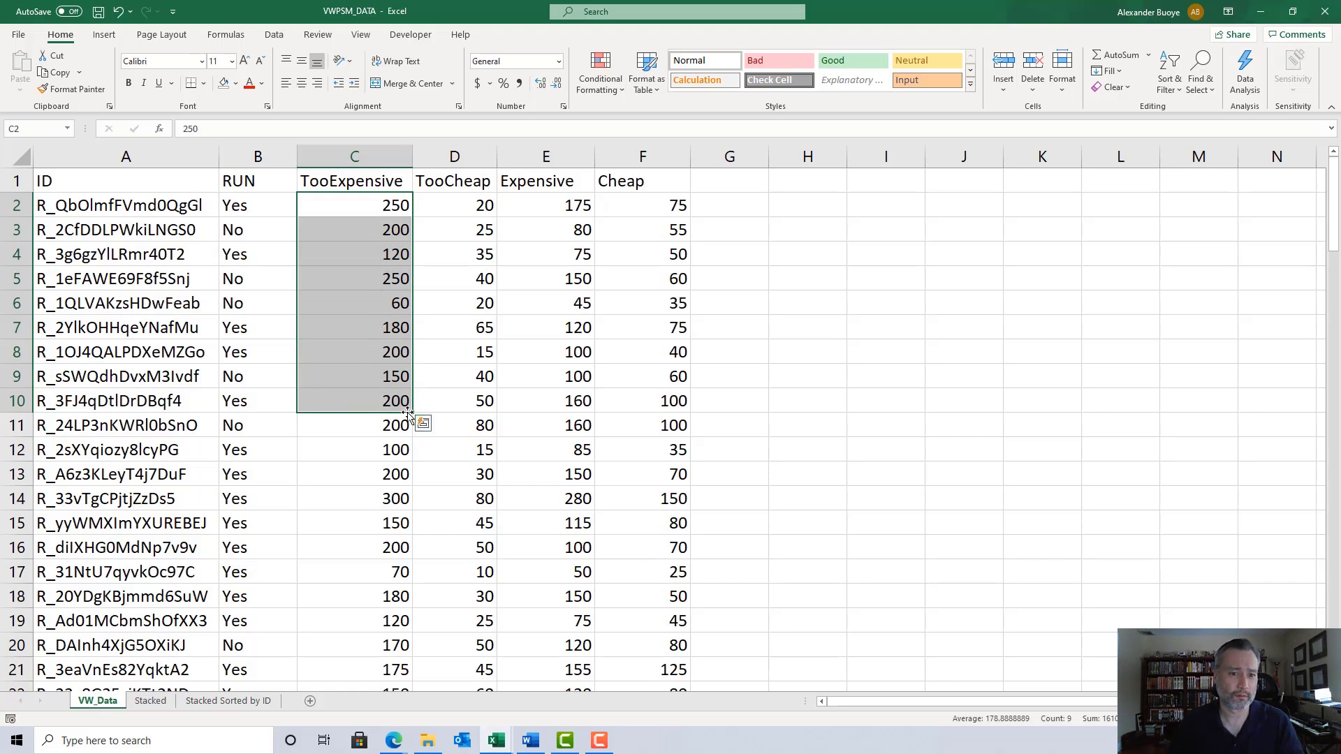
click(380, 424)
drag(380, 424, 371, 203)
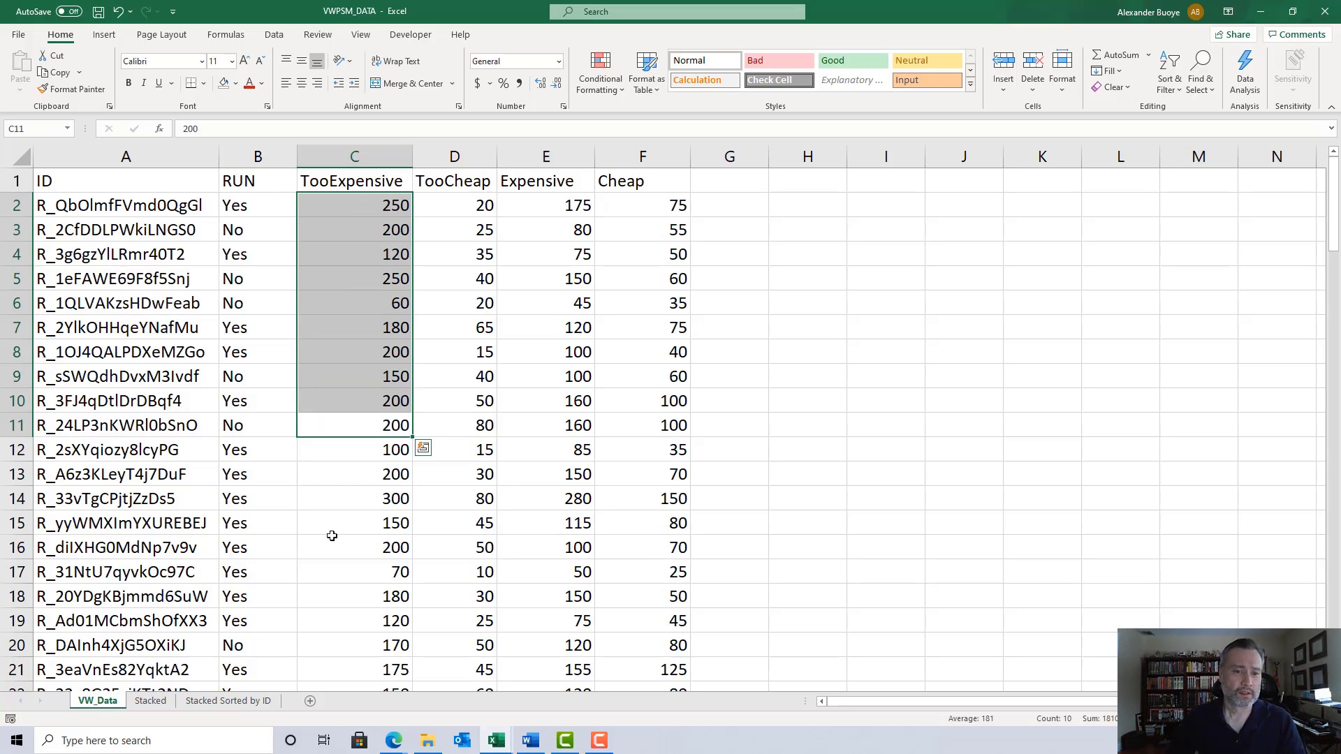
click(149, 701)
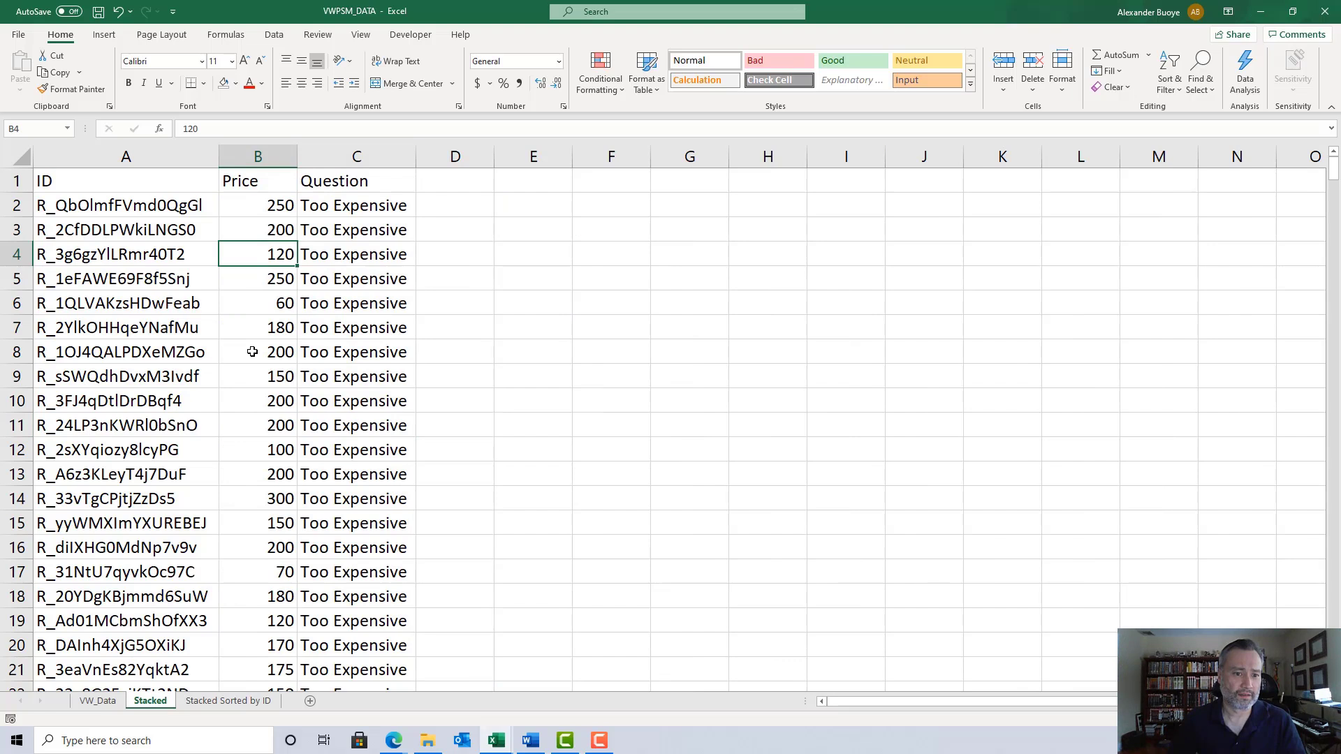
drag(257, 425, 196, 201)
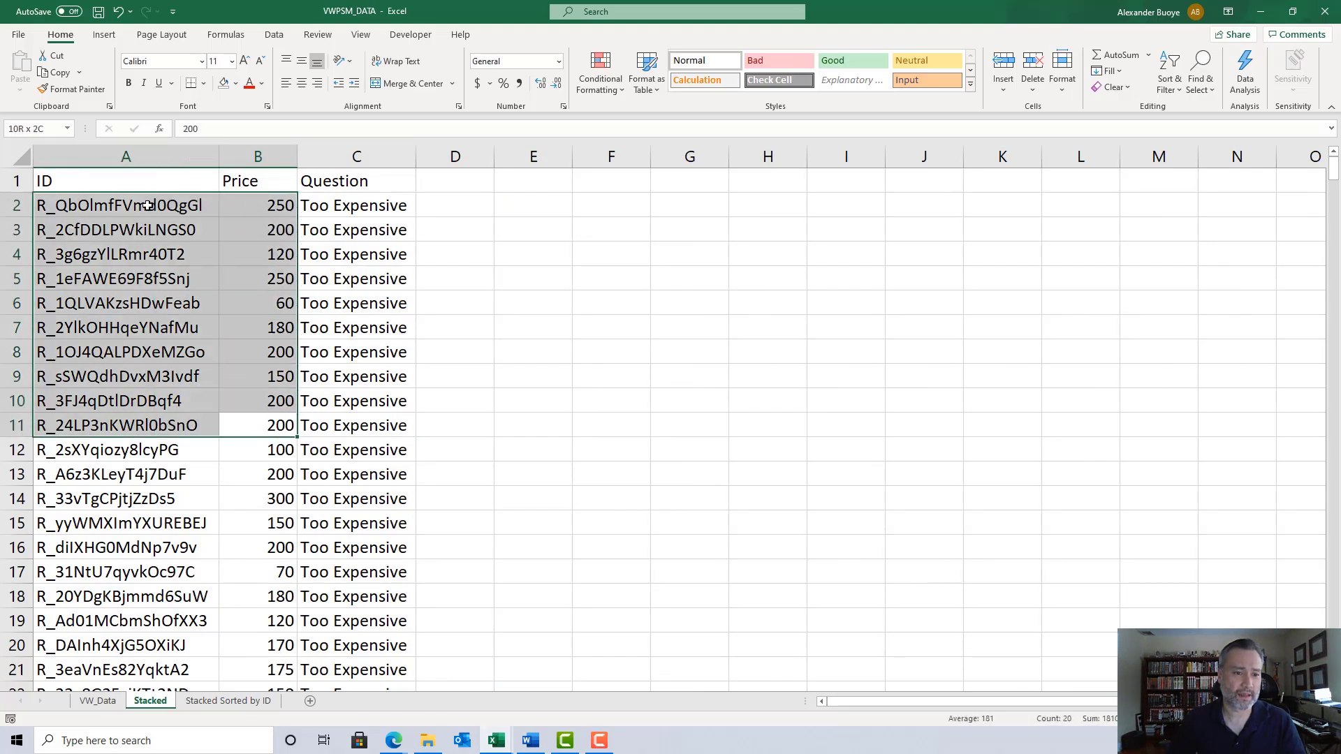
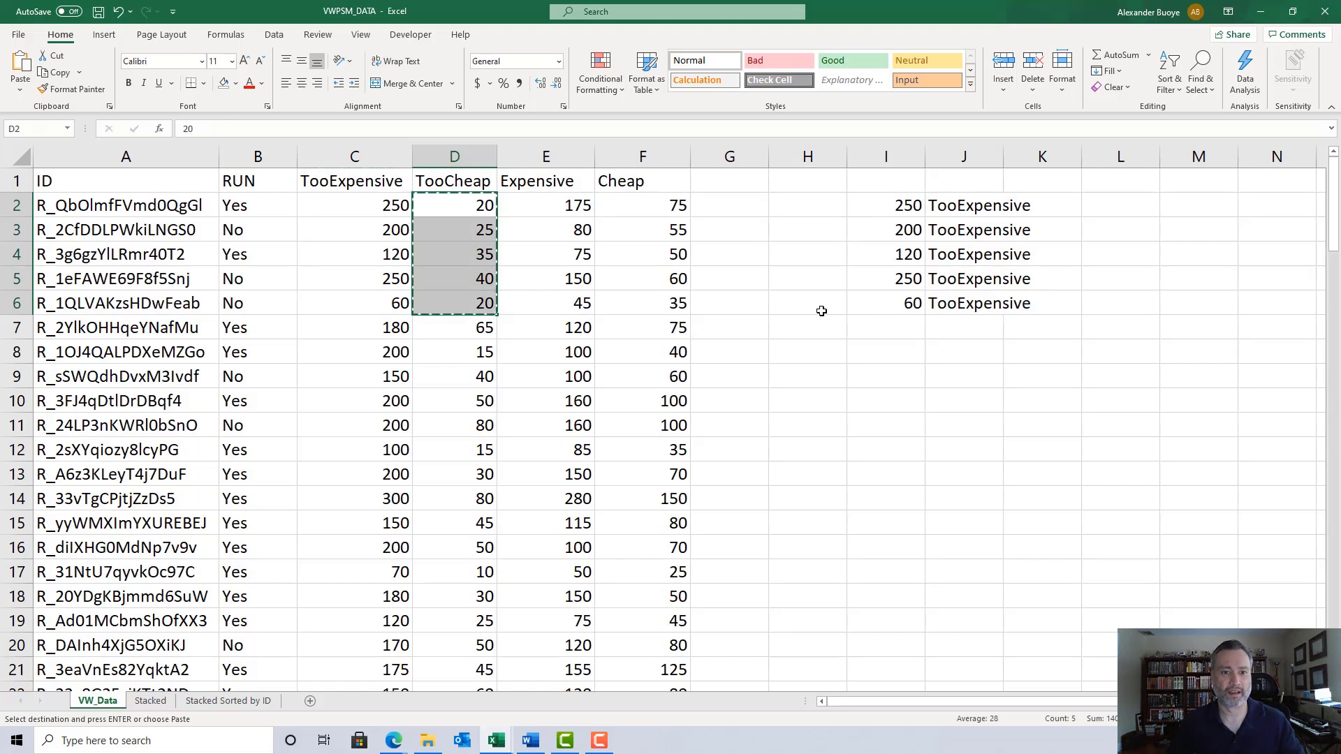
Paste the copied first five TooCheap values into I7:I11 and fill J7:J11 with the TooCheap label
drag(879, 326, 881, 431)
key(ctrl+v)
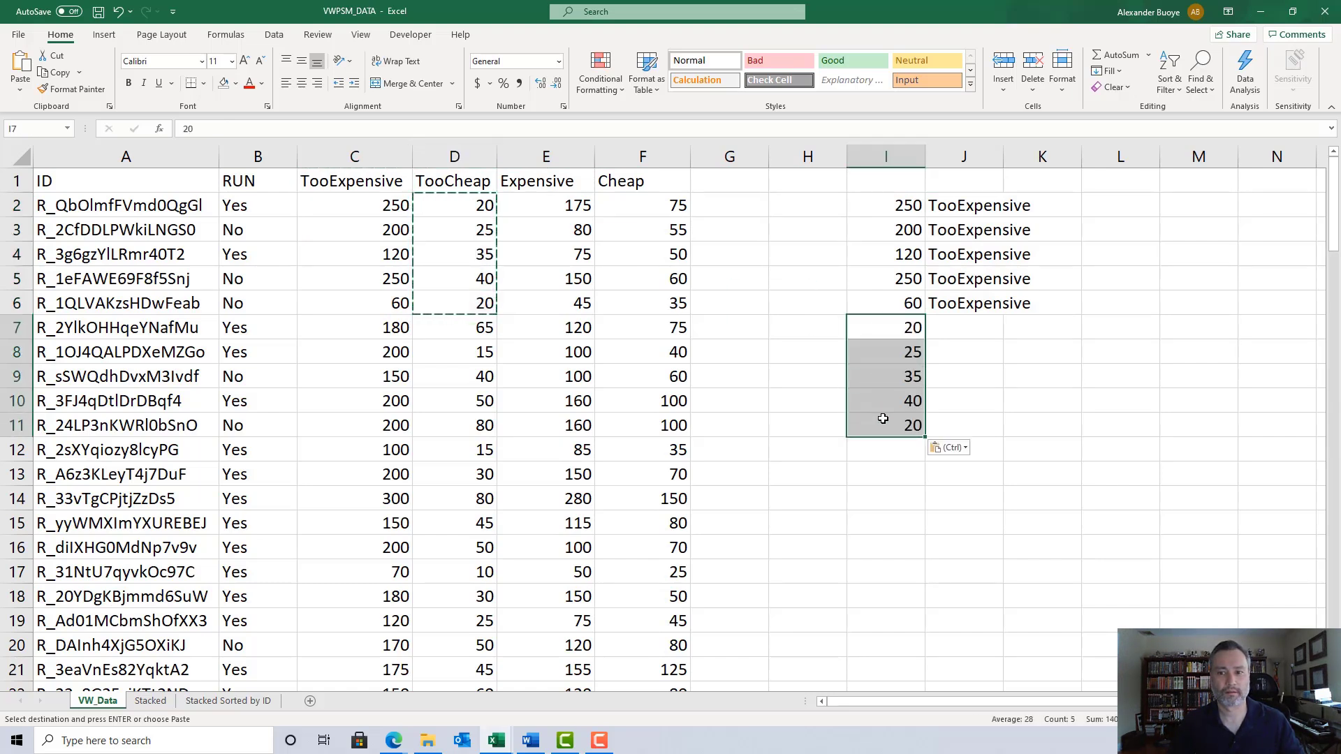
click(453, 183)
key(ctrl+c)
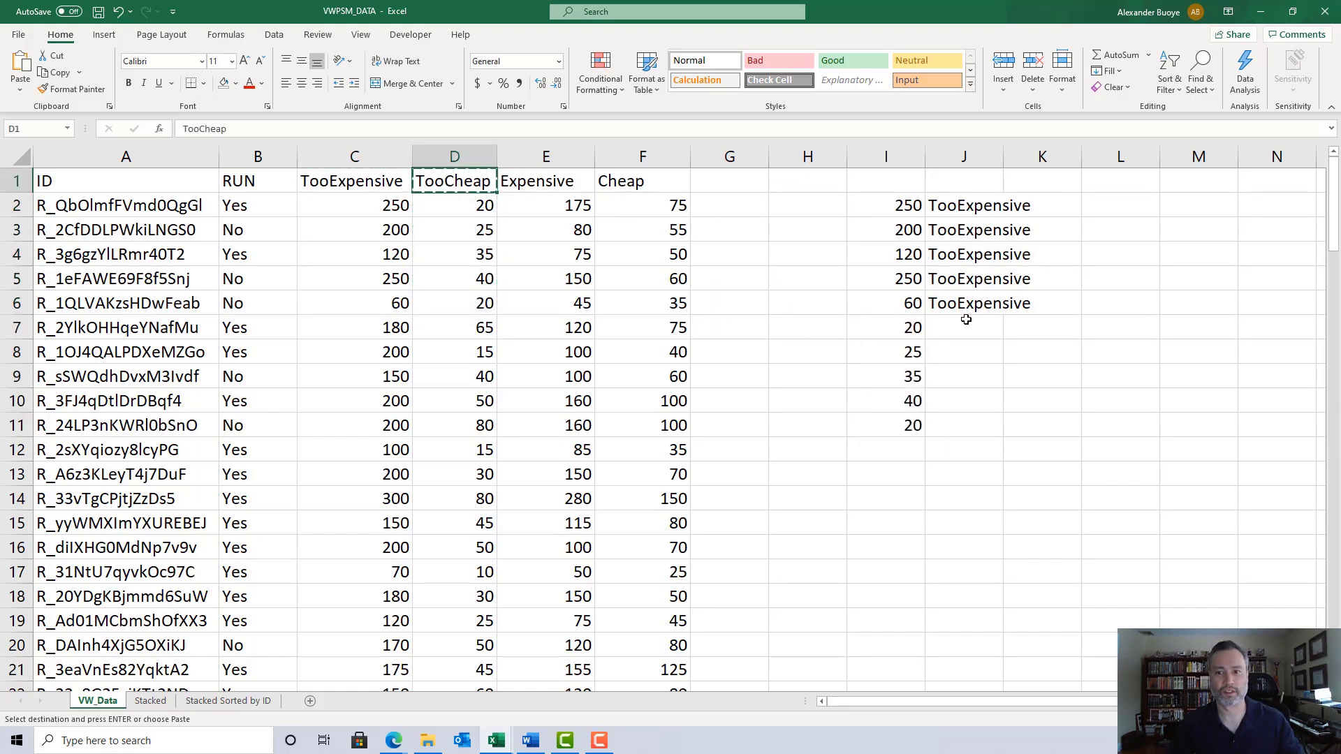
drag(964, 325, 963, 426)
key(ctrl+v)
Copy the first five Expensive values to I12:I16 and label them Expensive in J12:J16
drag(558, 208, 562, 307)
key(ctrl+c)
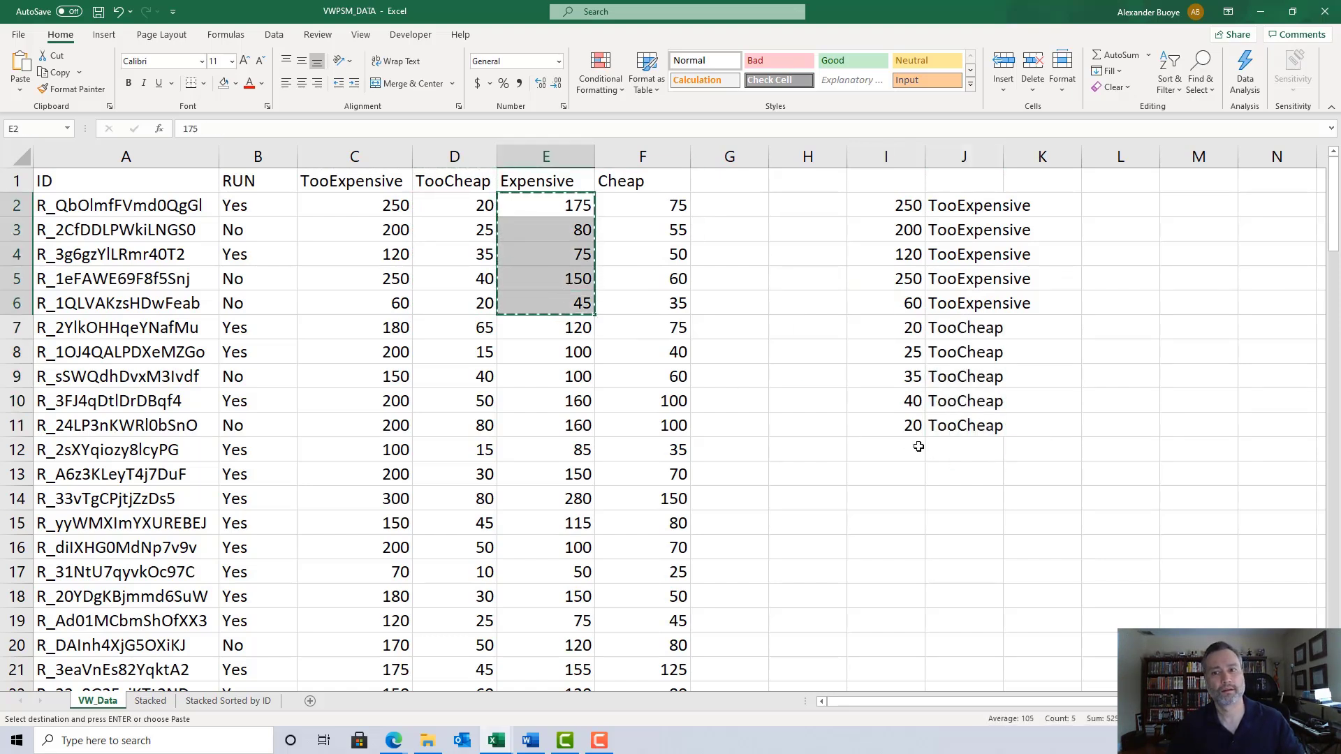
drag(914, 447, 908, 549)
key(ctrl+v)
click(559, 181)
key(ctrl+c)
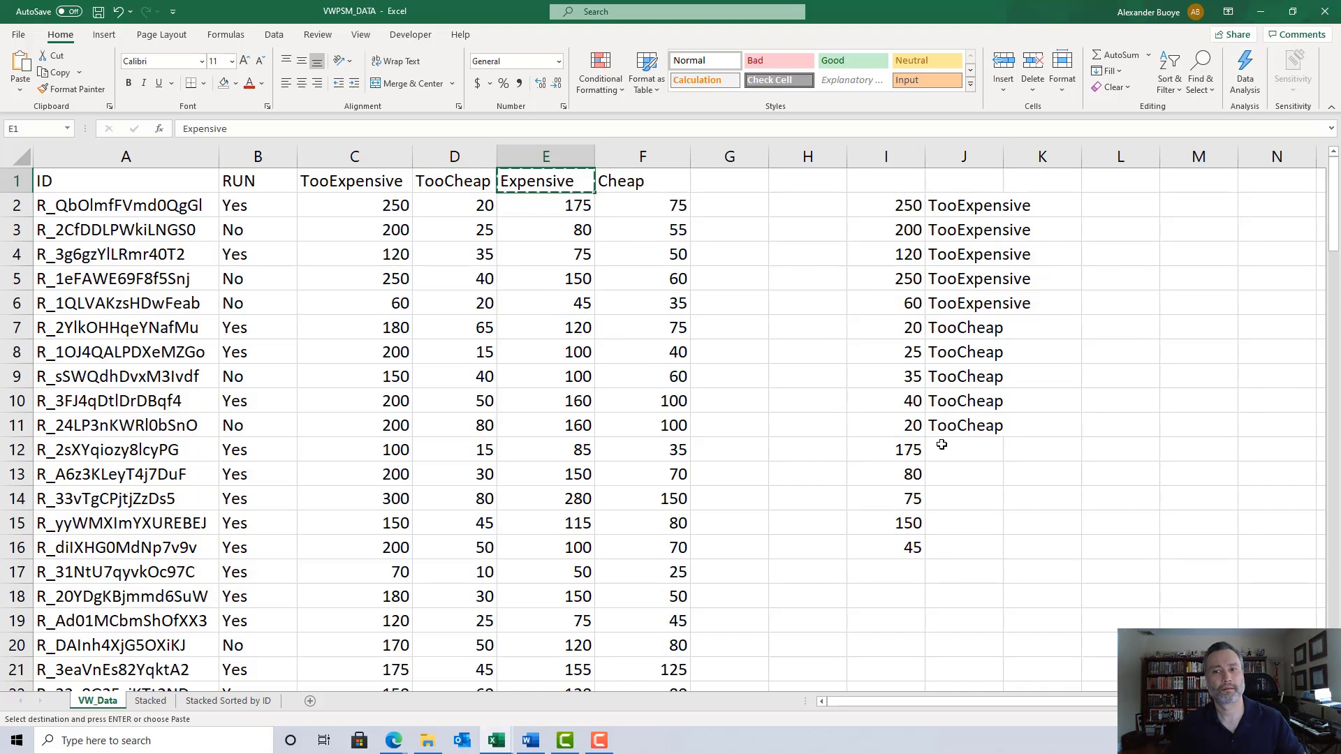
drag(941, 447, 950, 545)
key(ctrl+v)
Copy the first five Cheap values to I17:I21 and label them Cheap in J17:J21
drag(673, 201, 674, 307)
key(ctrl+c)
click(898, 565)
key(ctrl+v)
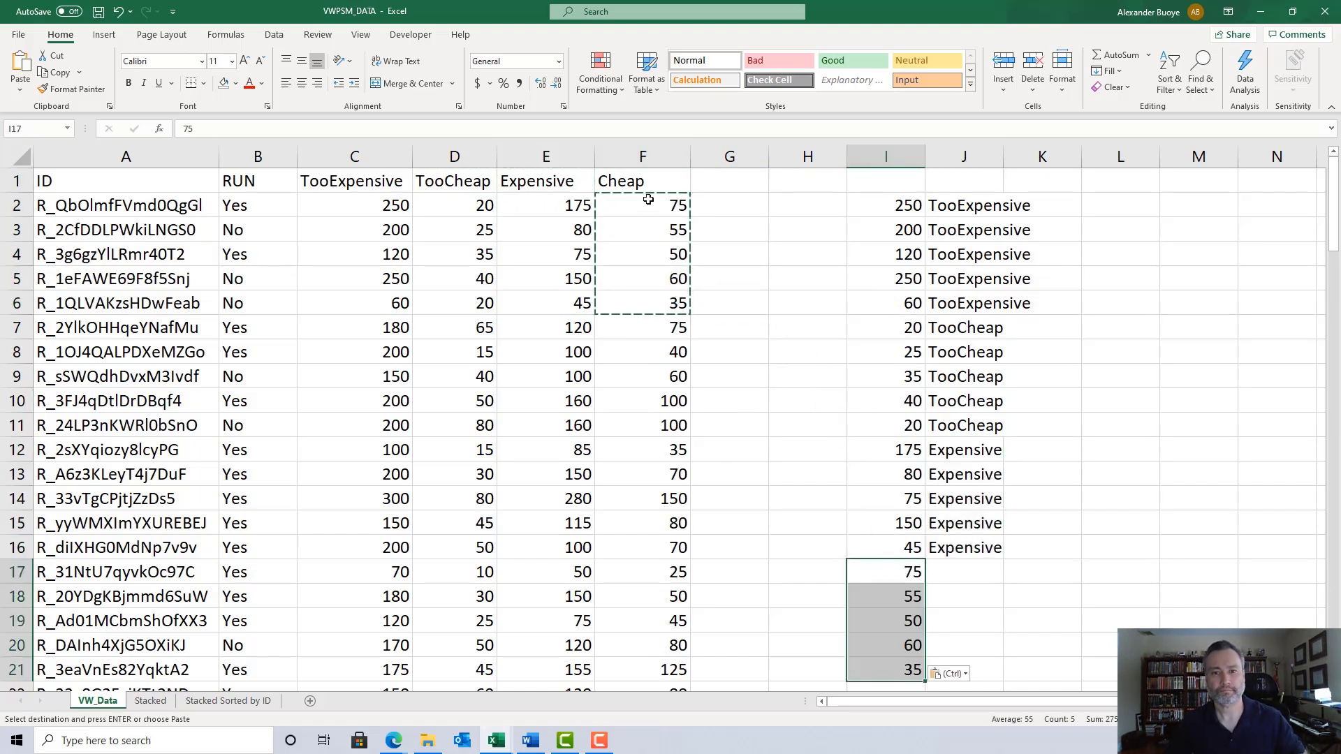
click(643, 181)
key(ctrl+c)
click(955, 574)
drag(956, 603, 957, 664)
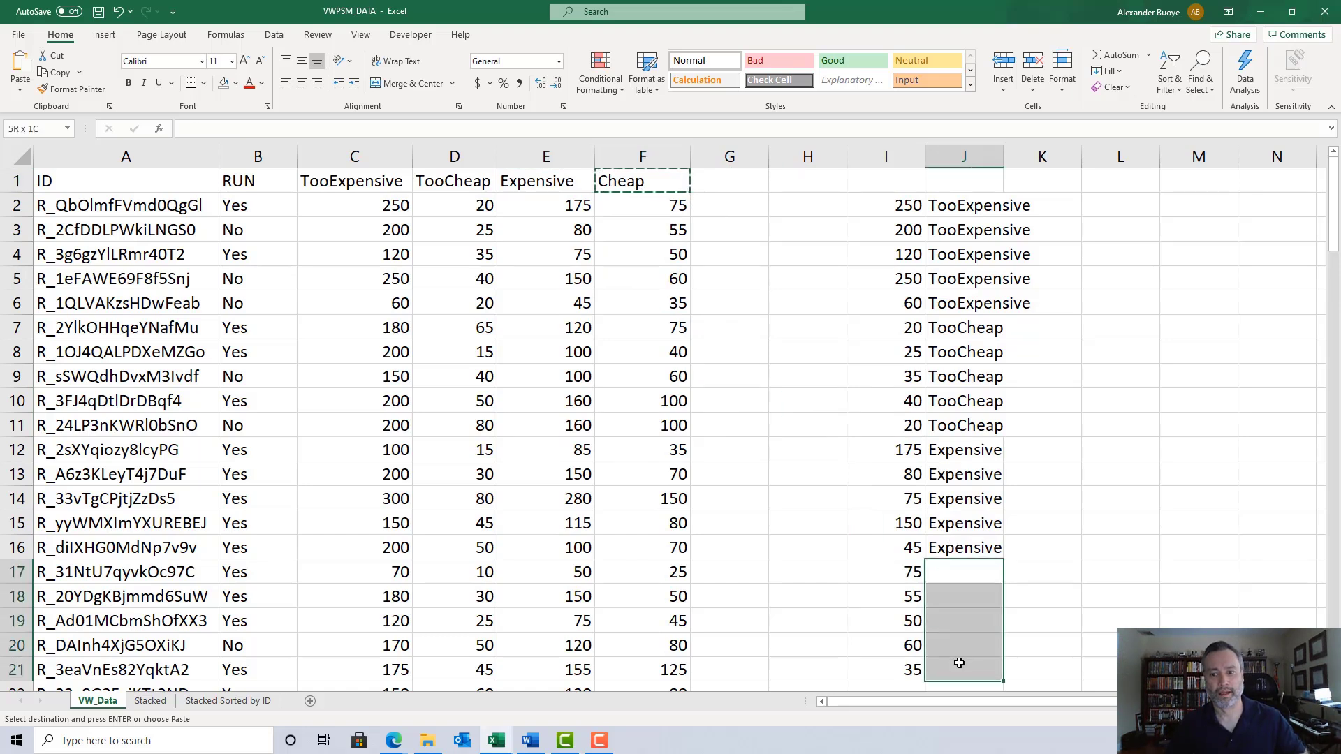
key(ctrl+v)
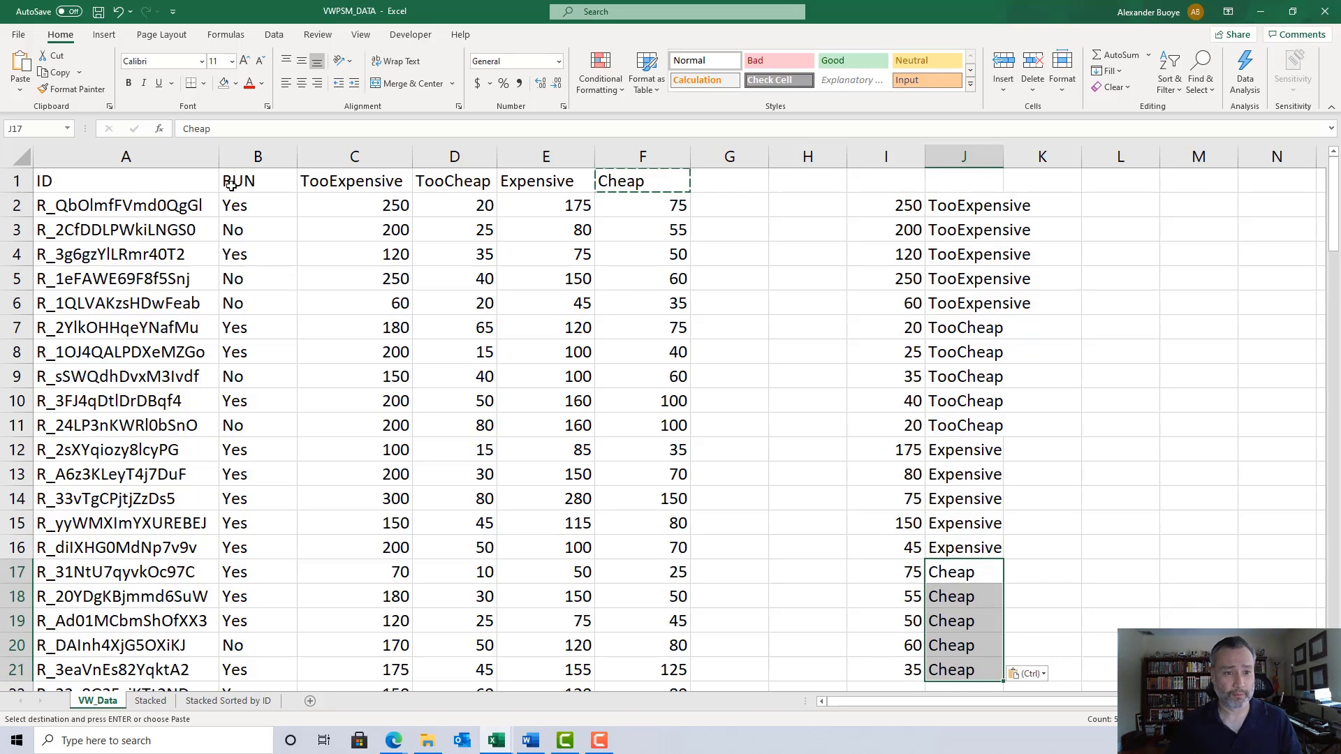
Review the stacked sample in columns I and J, and compare the VW_Data layout with the Stacked sheet
drag(895, 212, 961, 273)
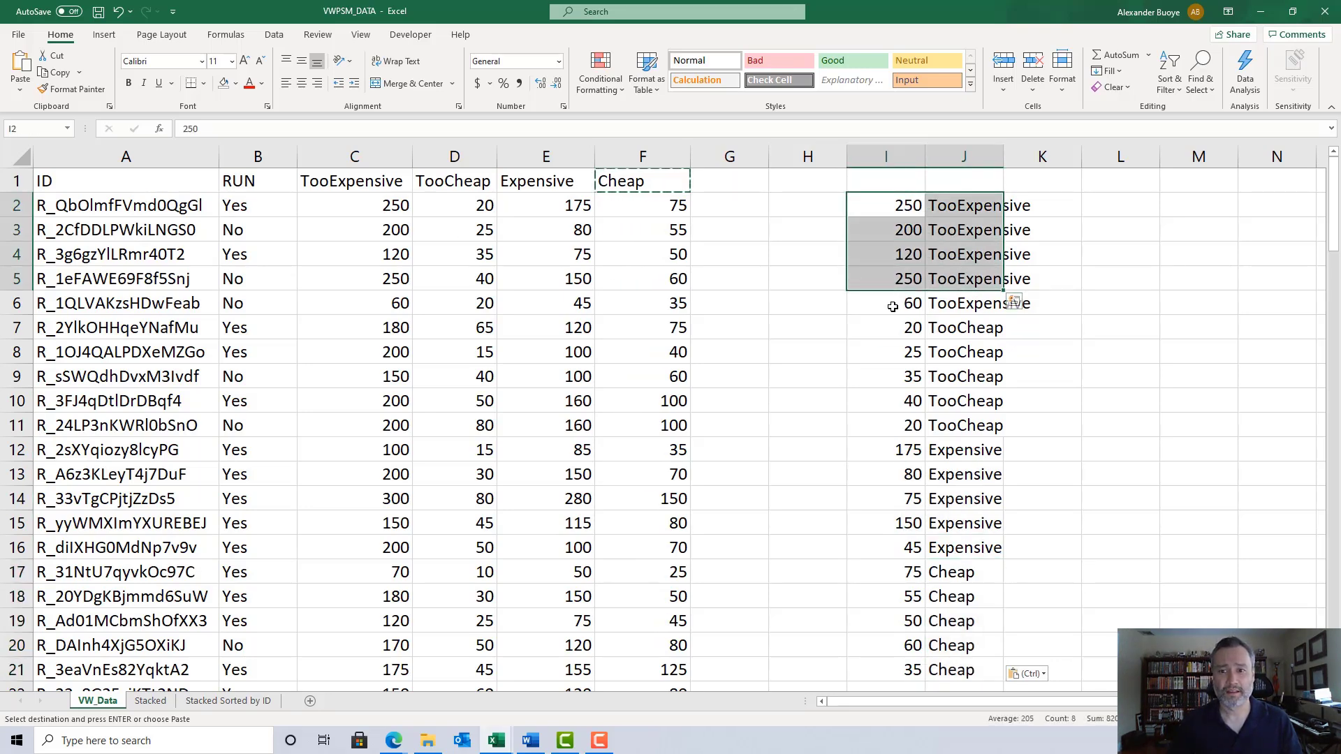
click(895, 305)
drag(898, 328, 929, 416)
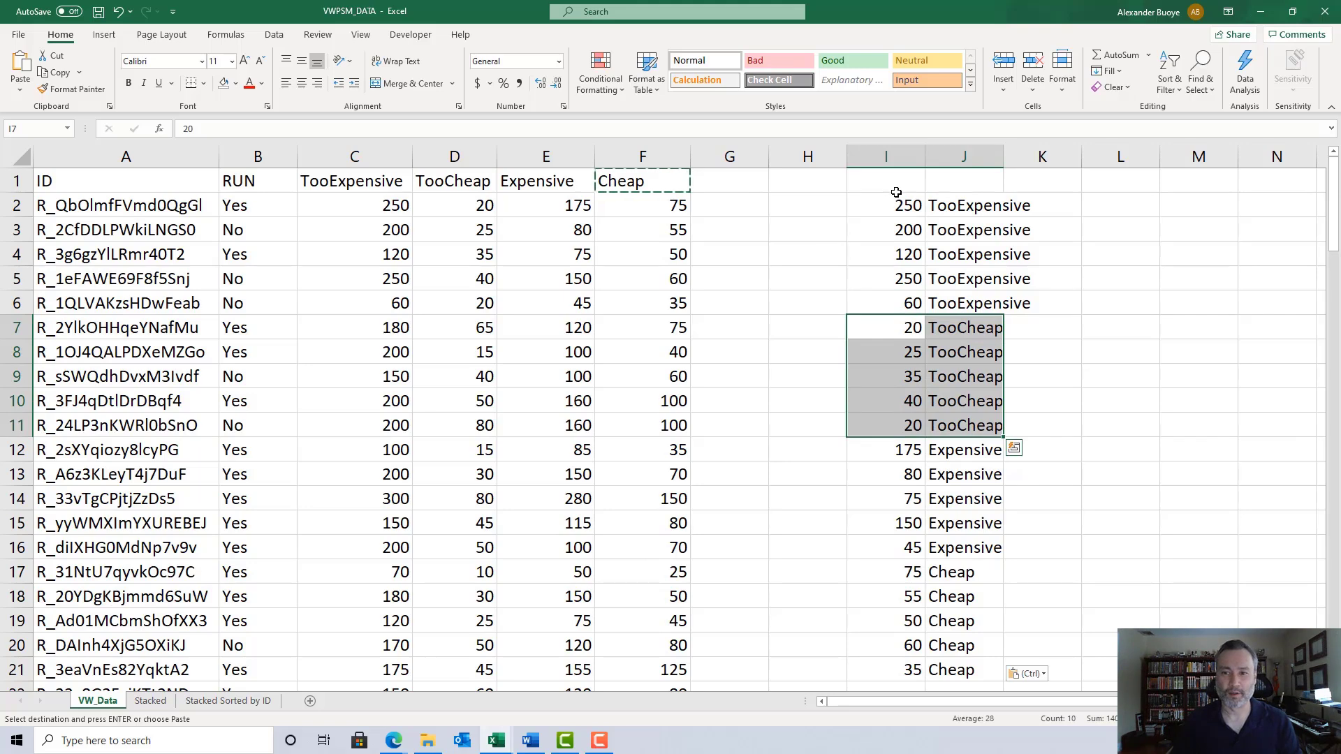
click(866, 182)
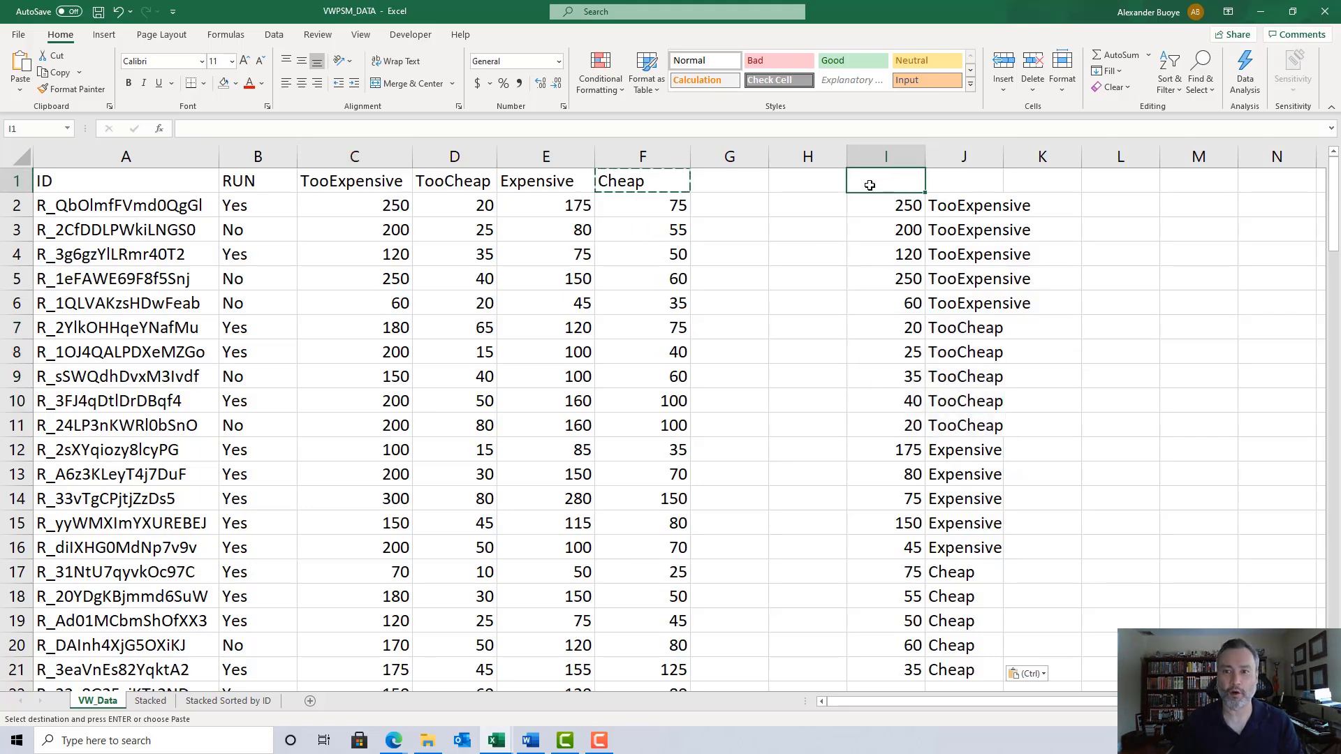
click(977, 189)
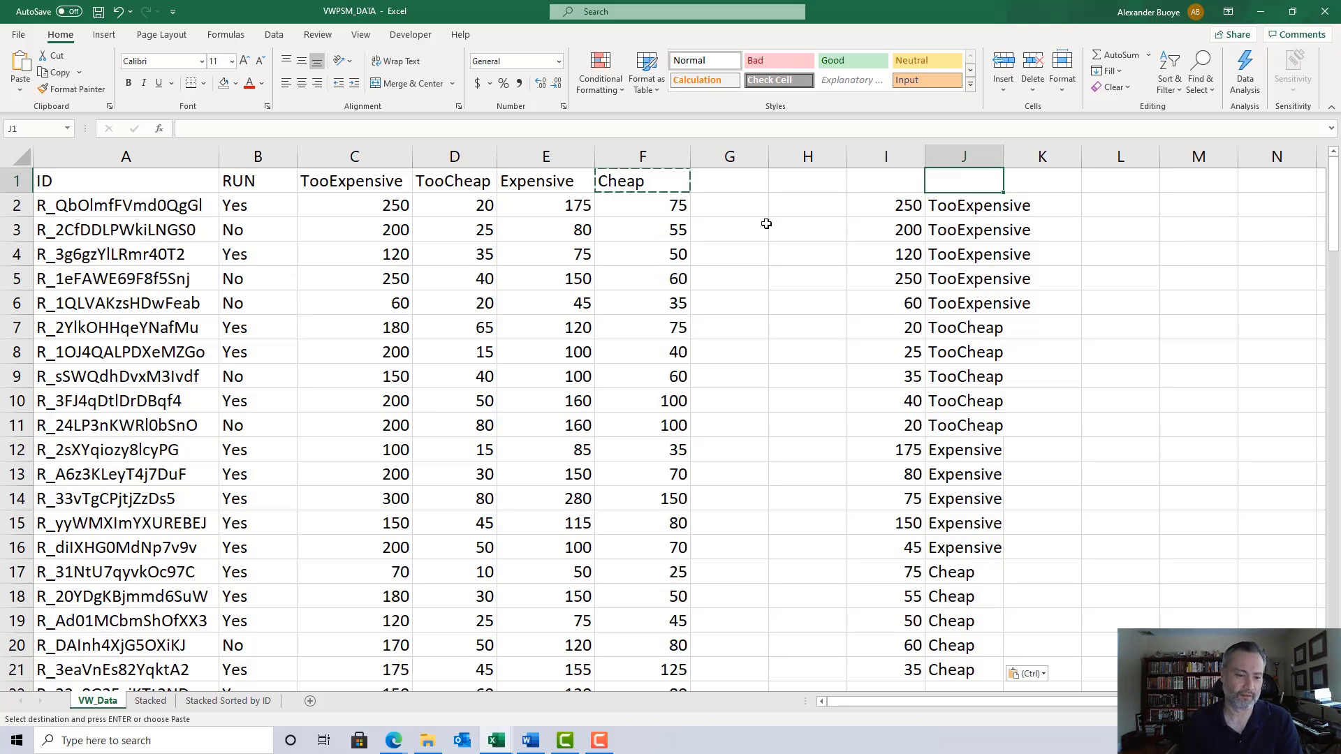
key(ctrl+Page_Down)
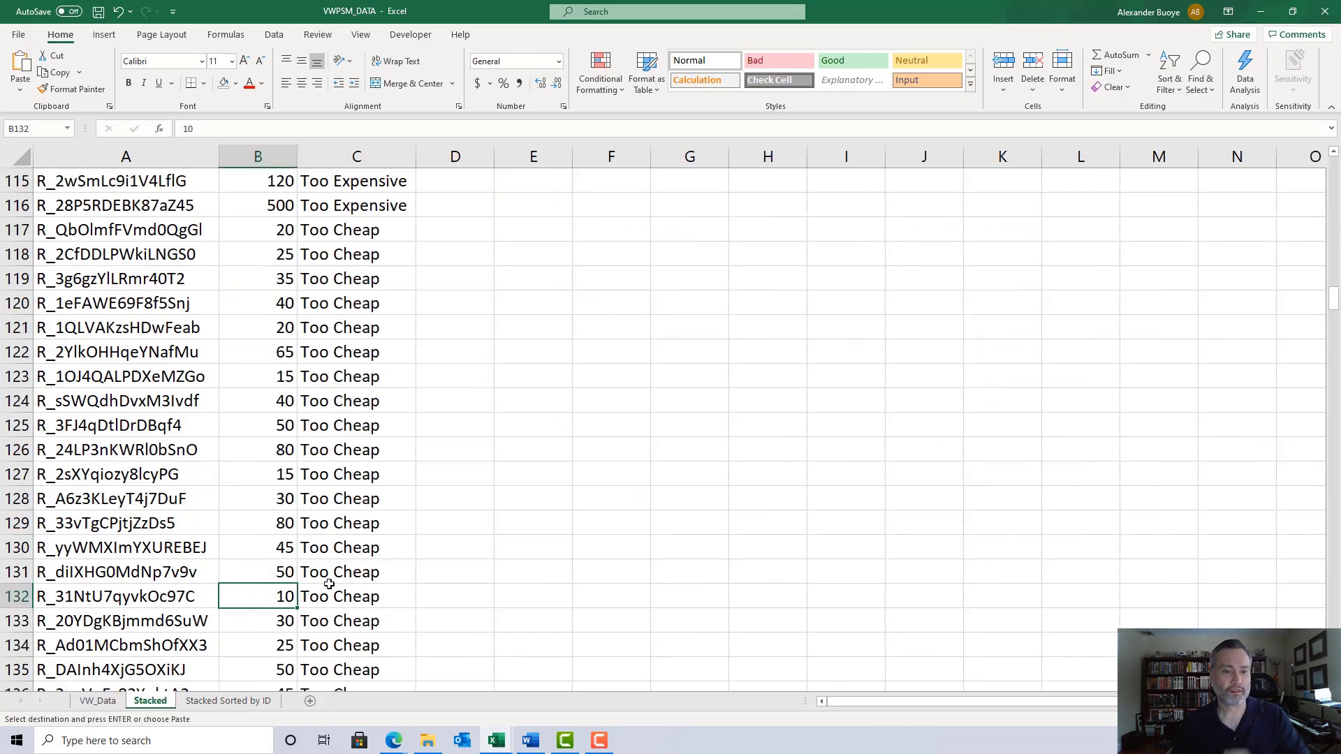
click(98, 701)
click(324, 442)
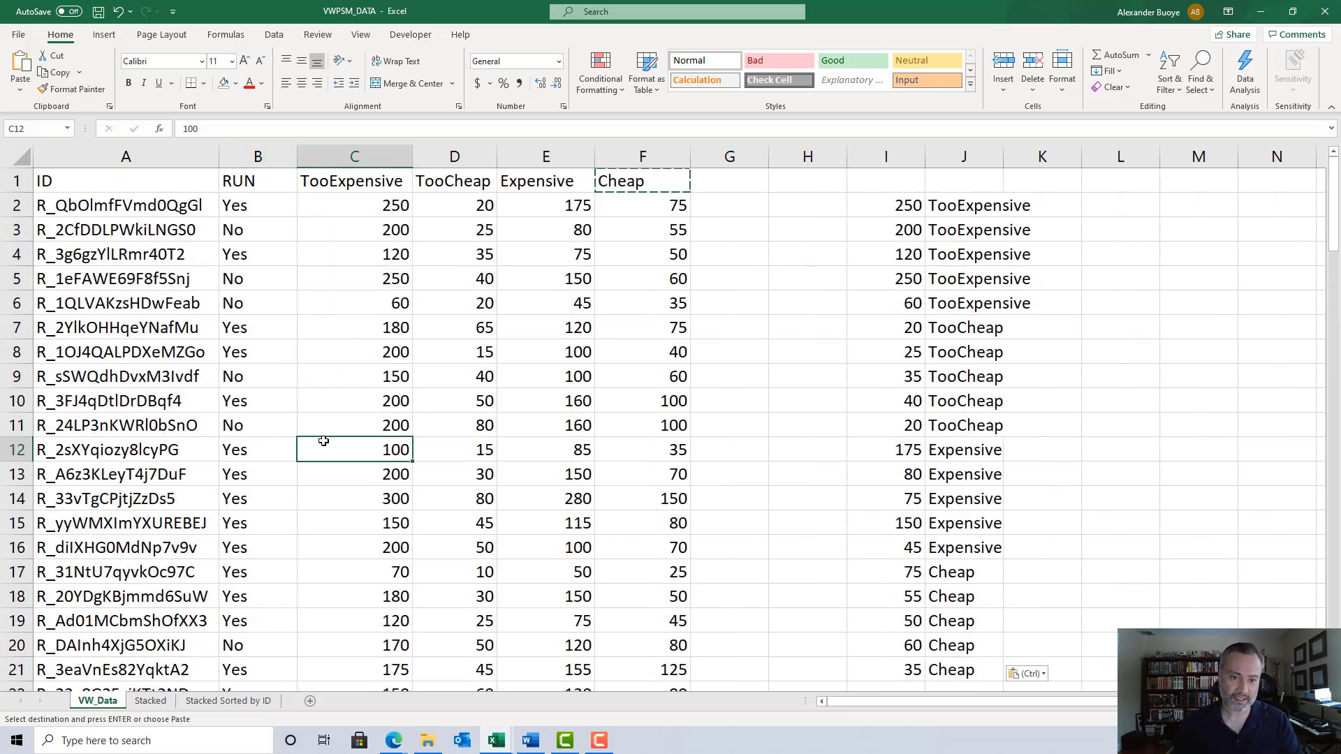
click(150, 700)
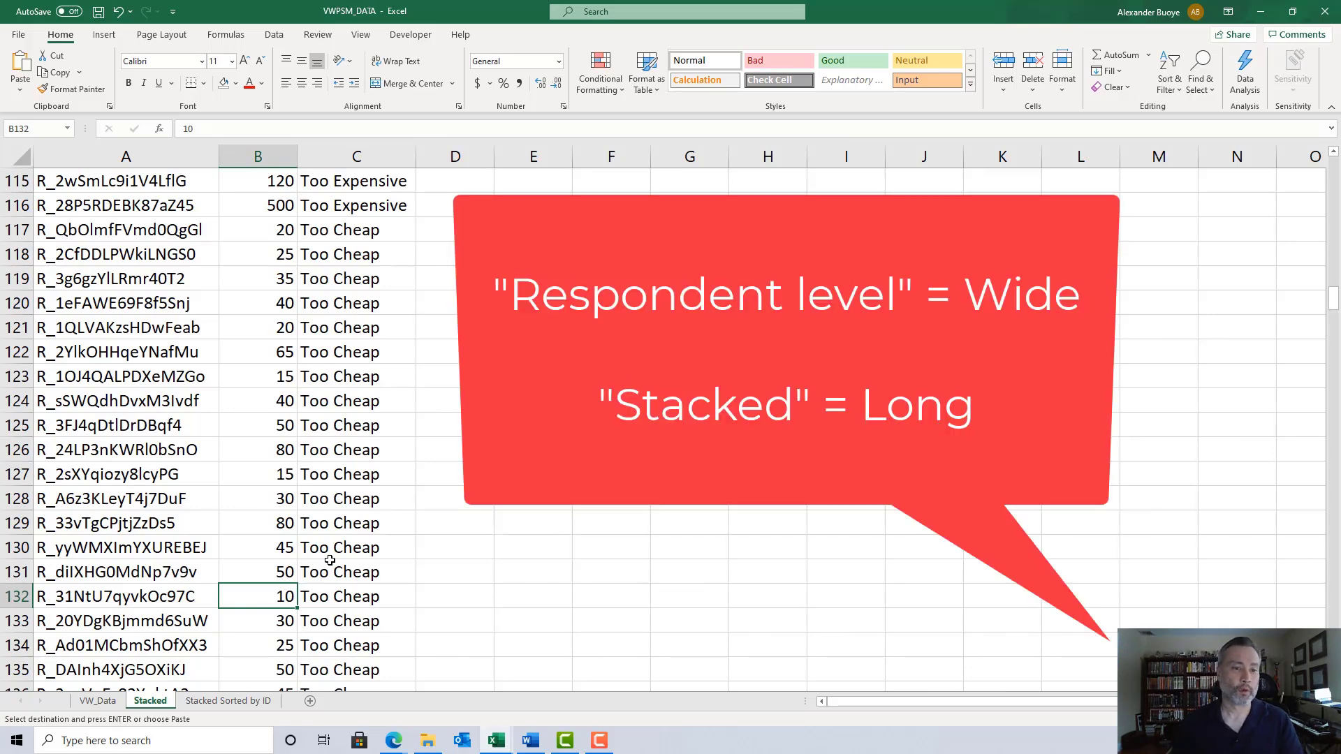
Examine on the Stacked Sorted by ID sheet how the first three respondents' IDs repeat across their Price and Question rows
scroll(210, 419, up, 20)
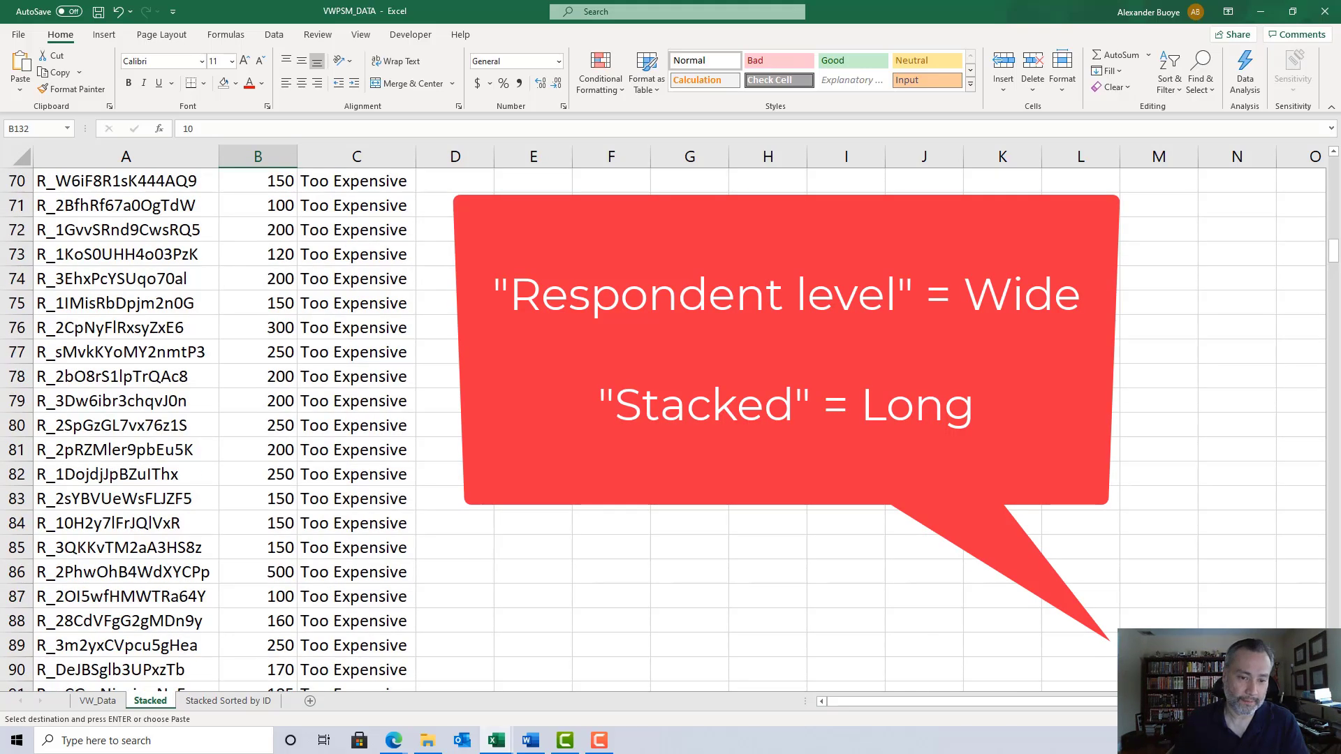
scroll(509, 464, up, 6)
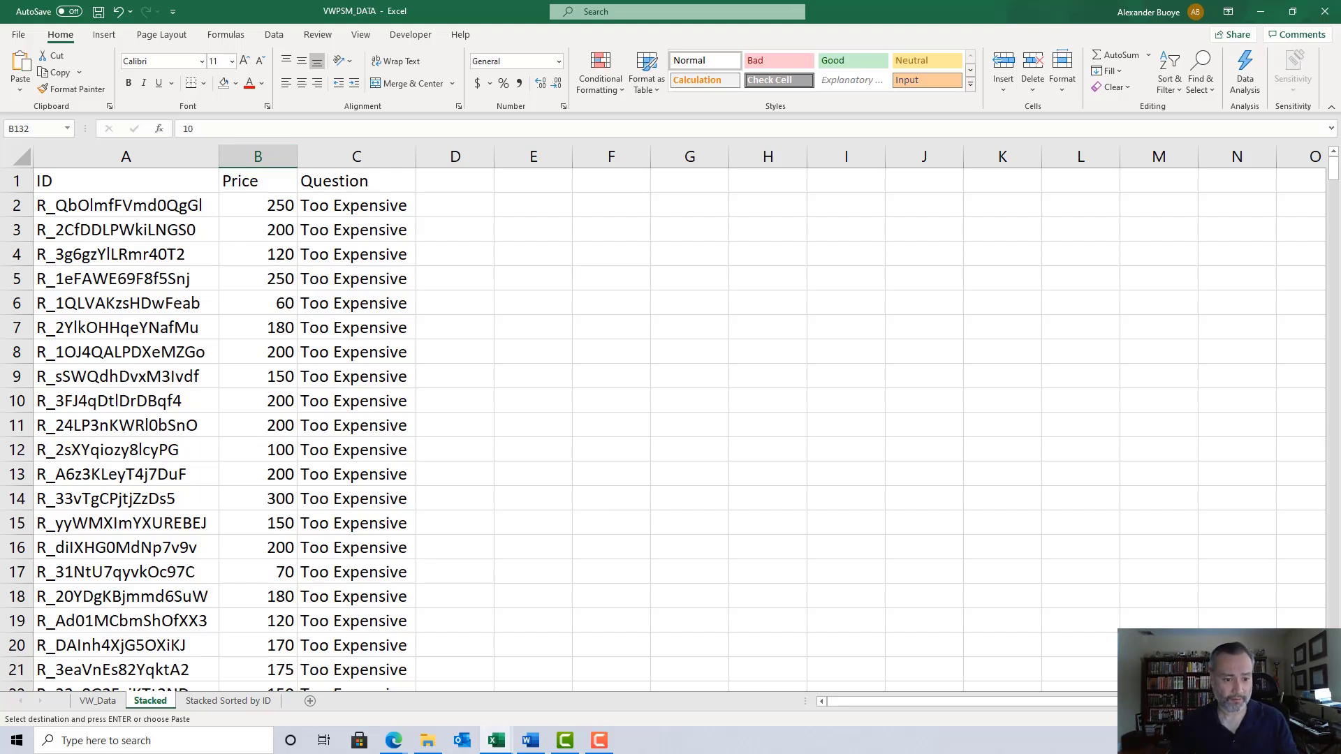
click(256, 701)
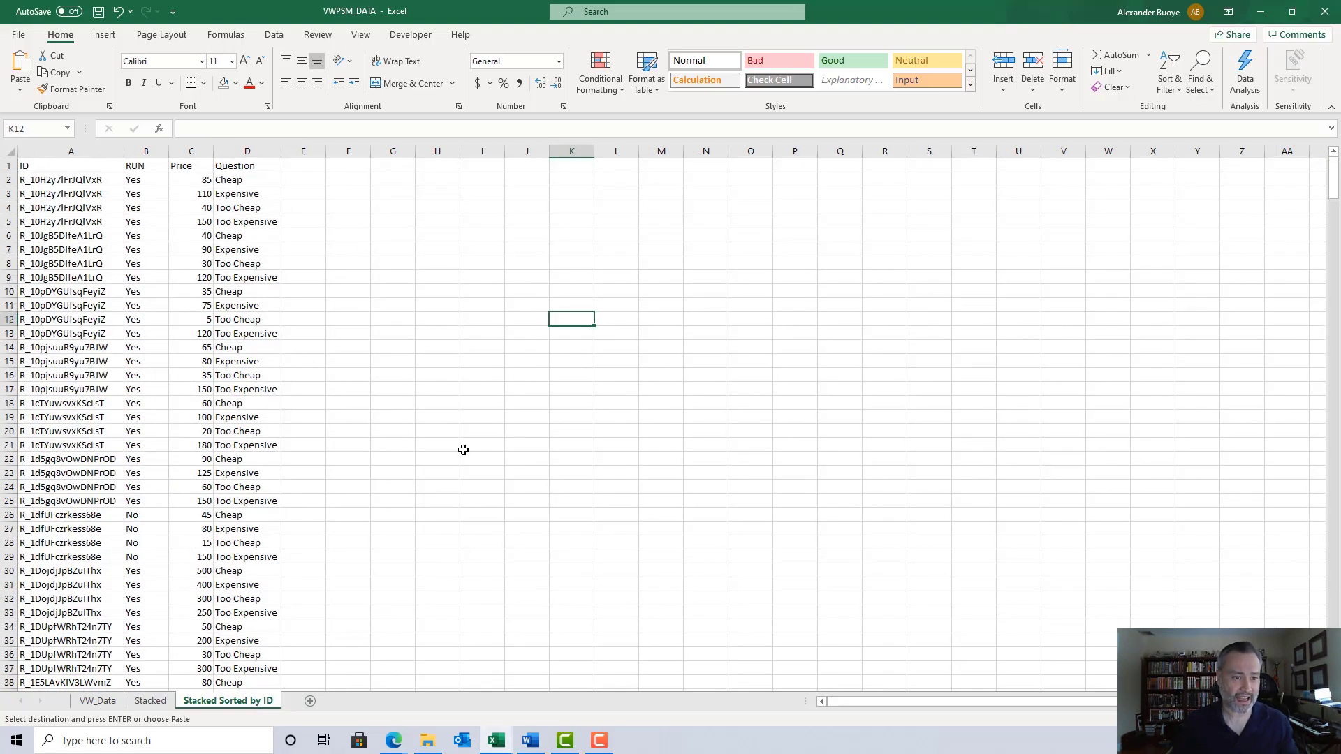
scroll(463, 449, up, 7)
scroll(240, 299, up, 3)
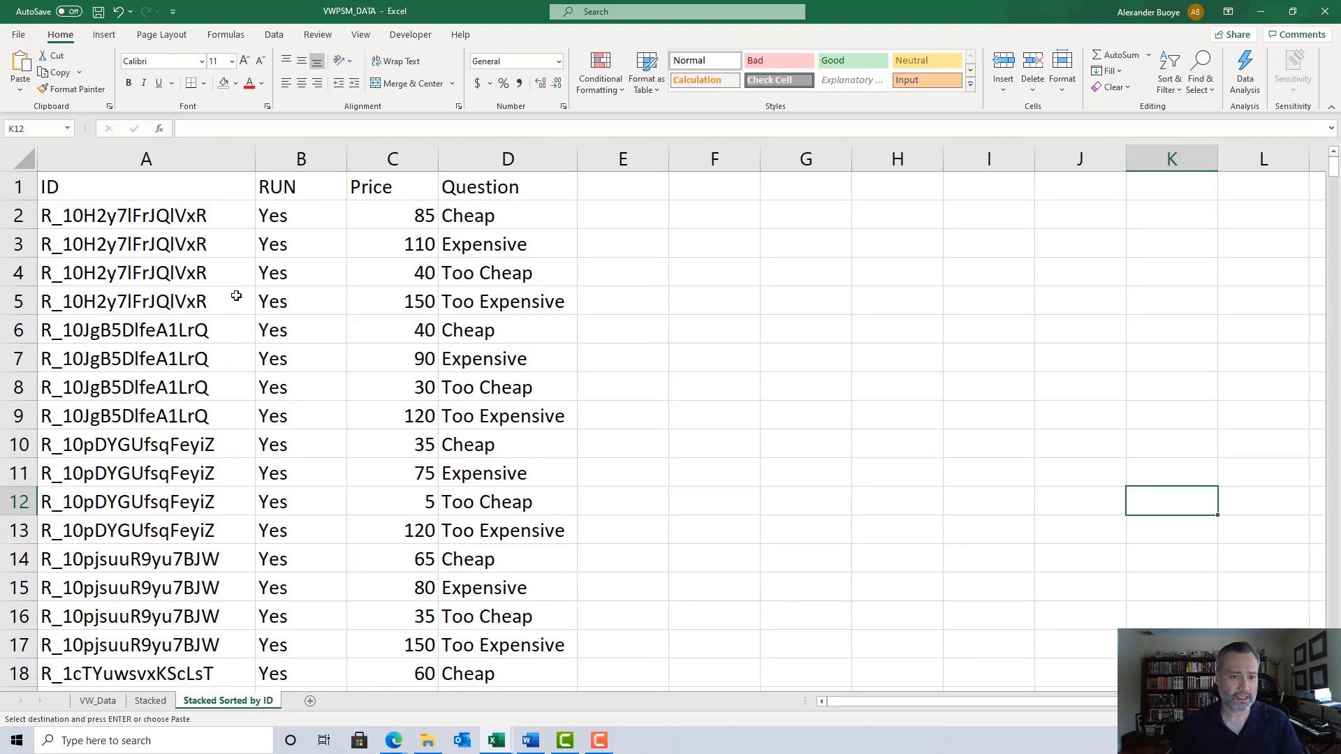
click(175, 216)
drag(175, 215, 172, 312)
drag(422, 216, 464, 315)
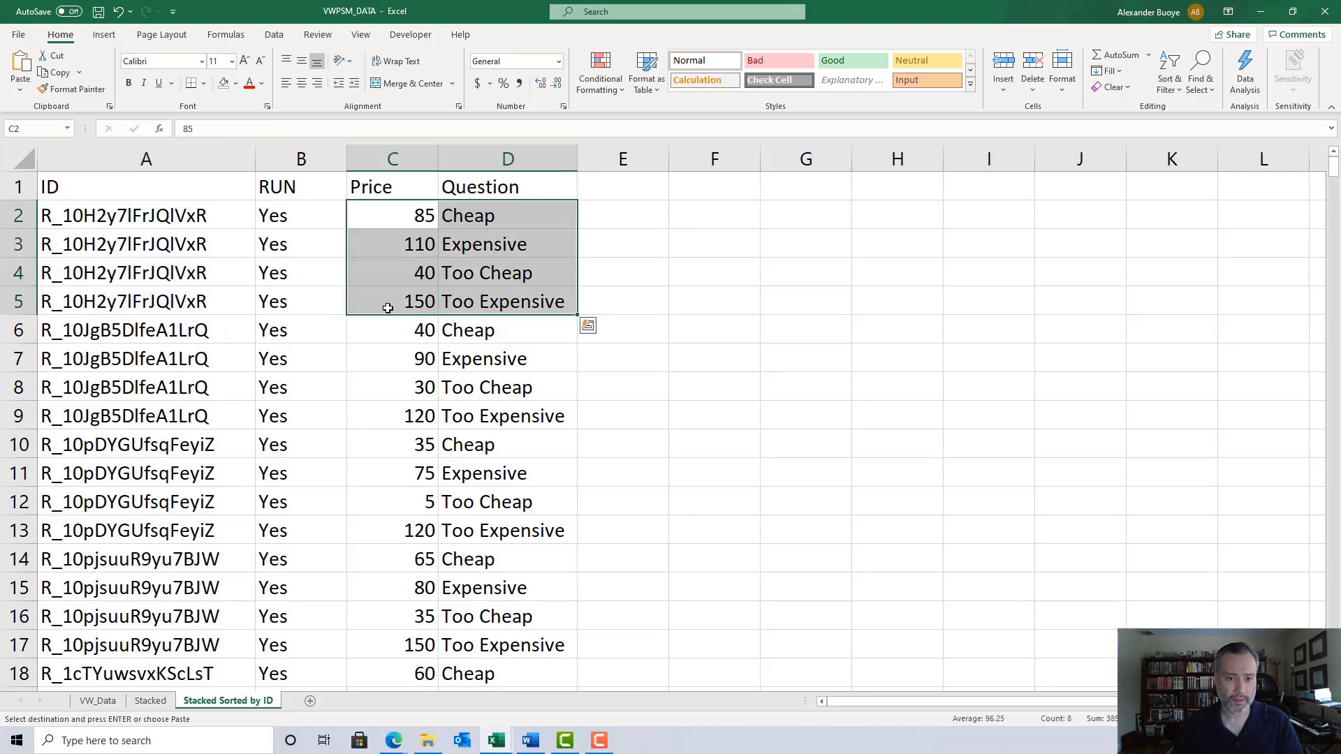
drag(173, 331, 169, 414)
drag(447, 328, 468, 421)
drag(182, 444, 189, 521)
drag(393, 444, 453, 520)
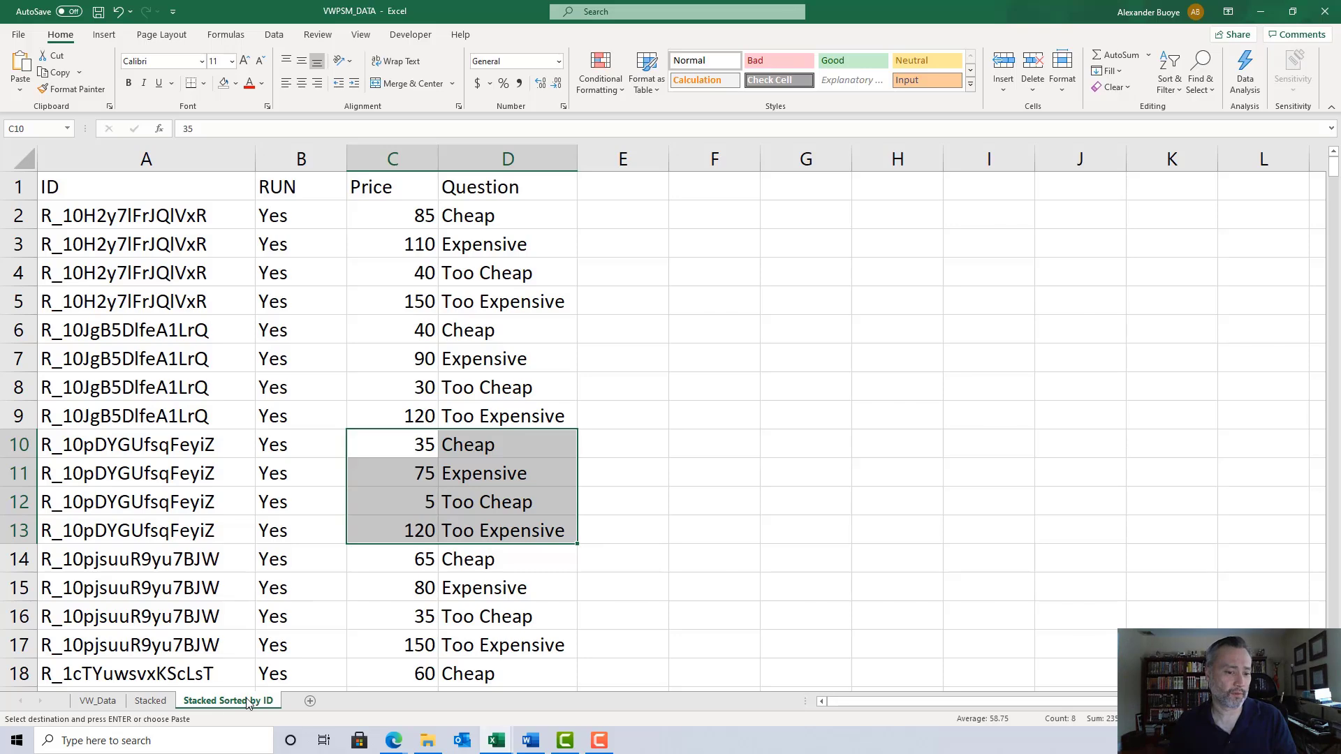
Create a PivotTable on a new worksheet from the Stacked sheet's data range A1:C461
click(151, 701)
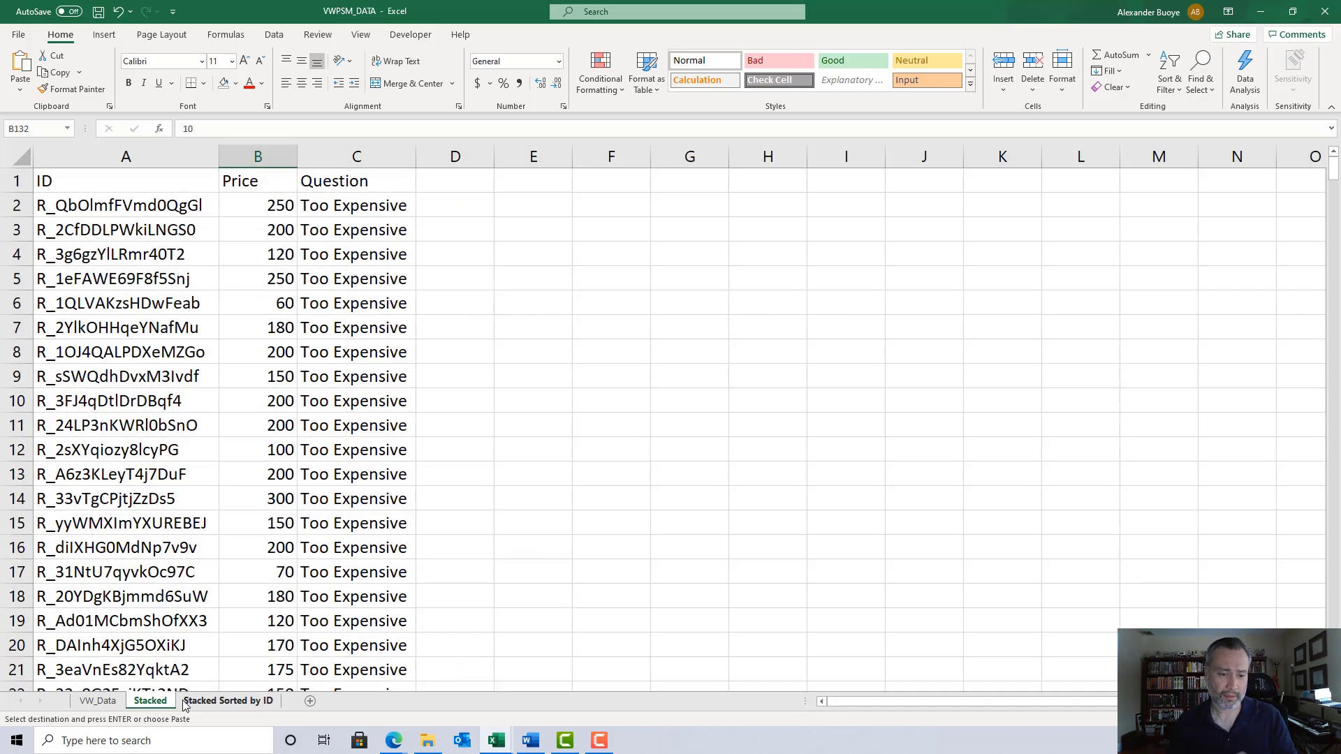
click(124, 204)
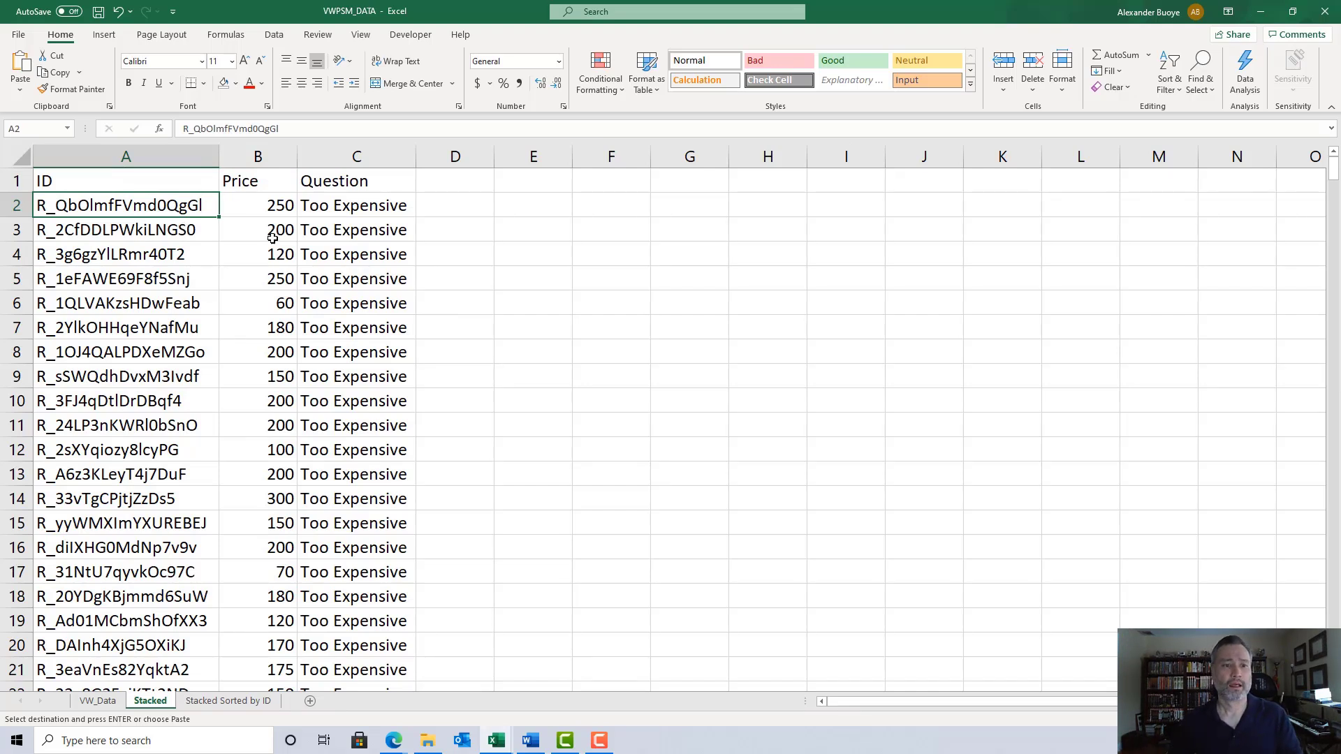
click(107, 38)
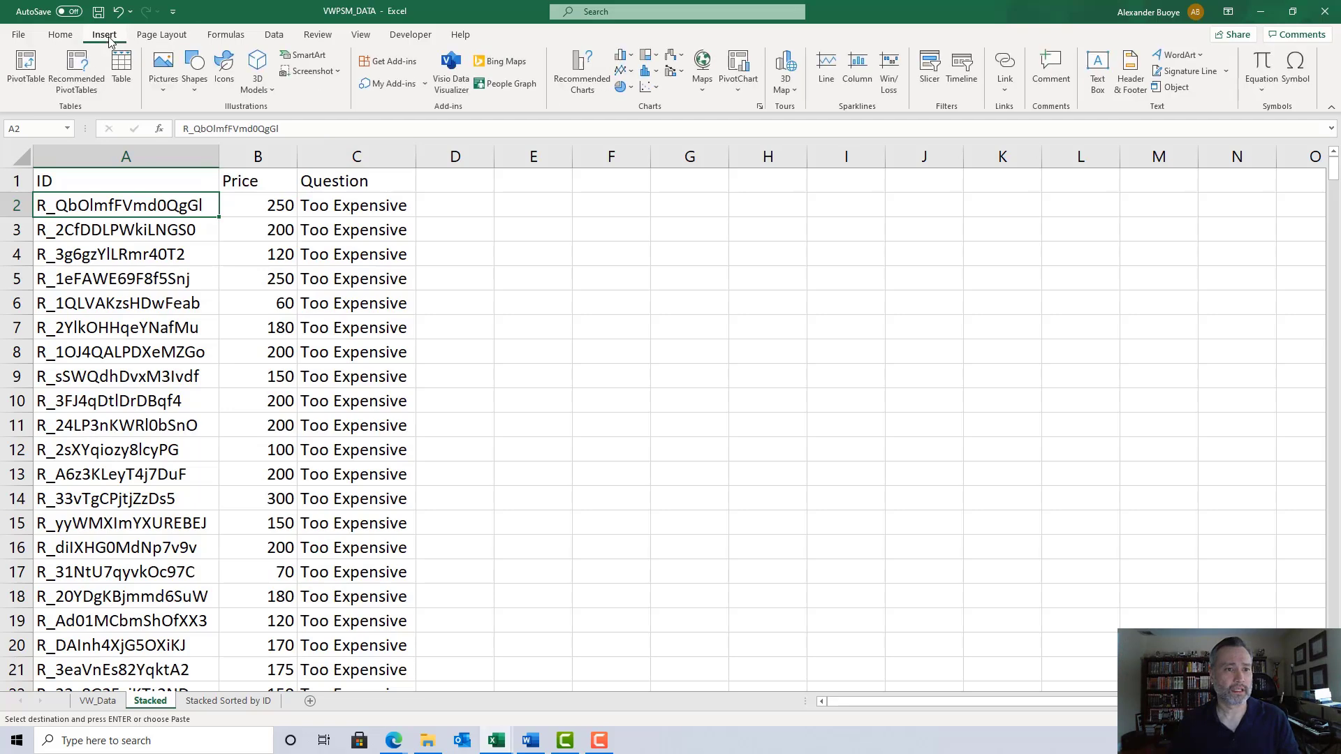
click(38, 70)
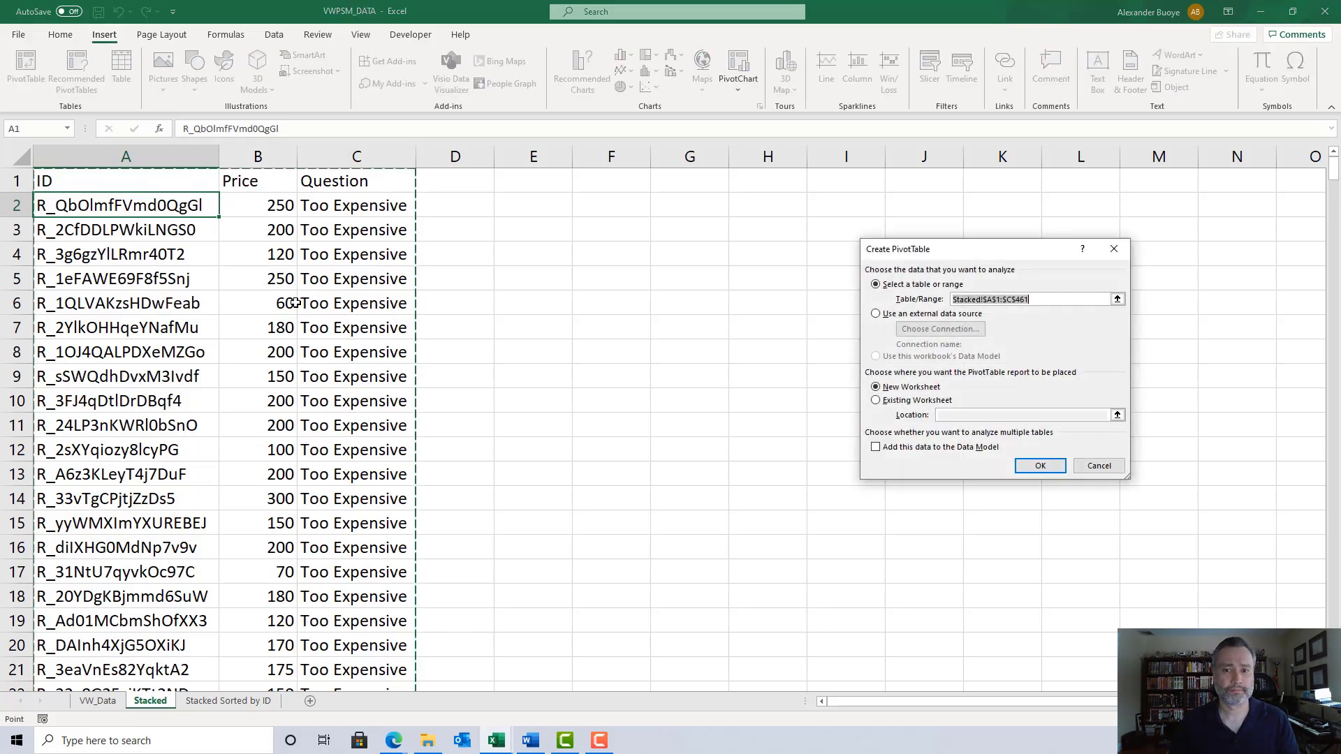
click(1039, 465)
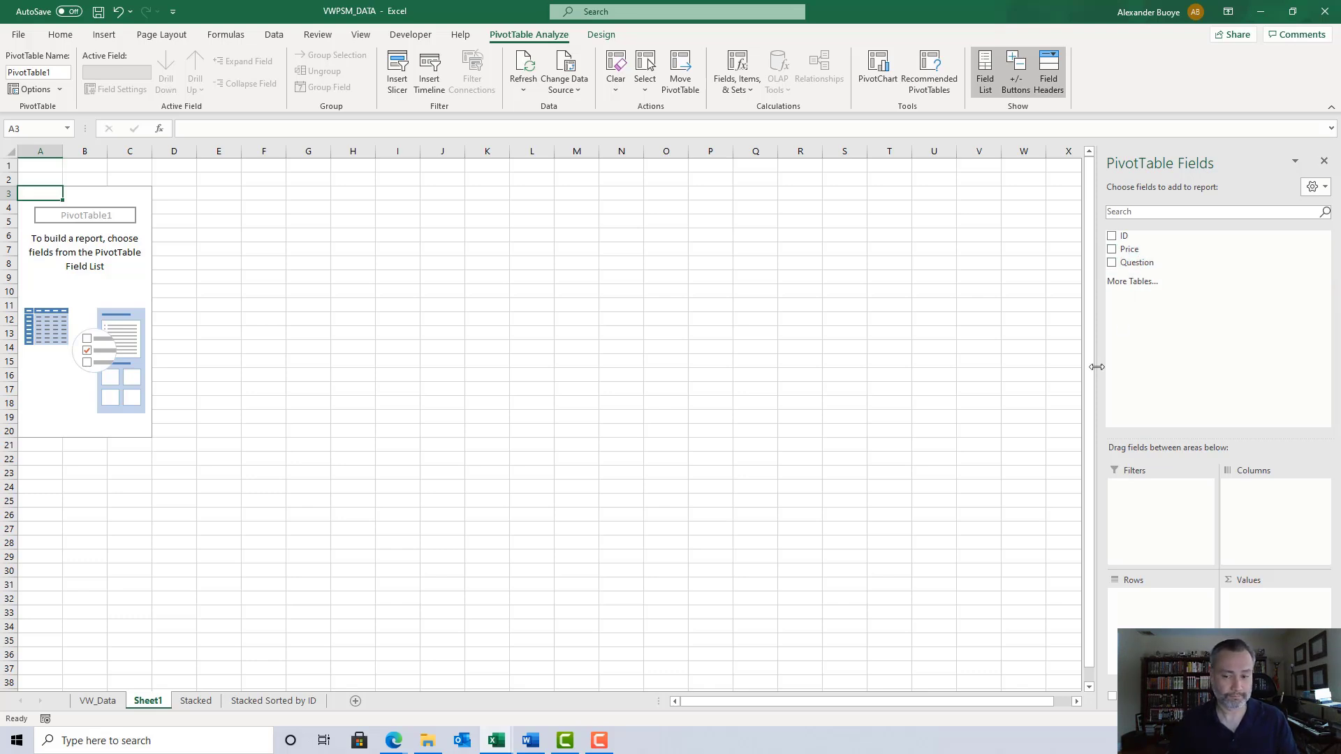
Use Price as both the rows and the values of the PivotTable, summarizing the values by Count
drag(1173, 253, 1157, 605)
drag(1127, 250, 1269, 615)
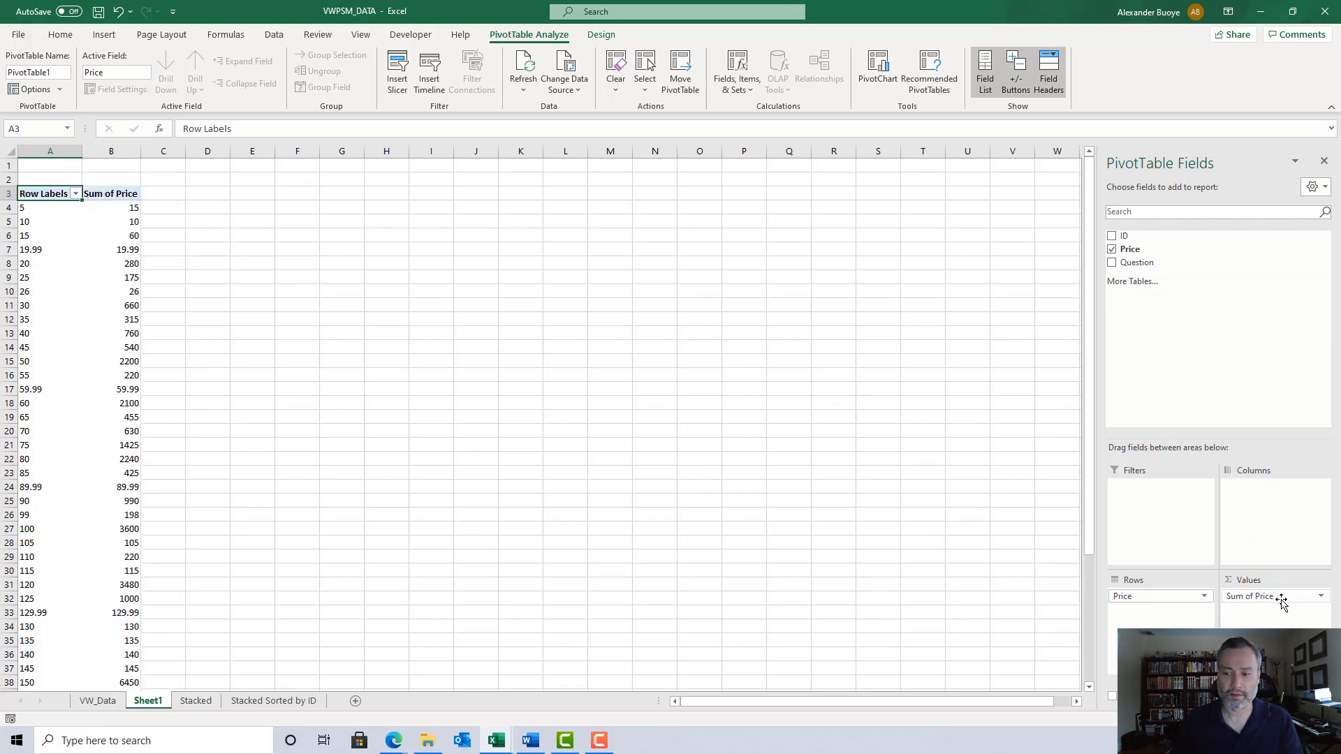
click(1272, 595)
click(1274, 596)
click(1274, 596)
click(1256, 580)
click(901, 383)
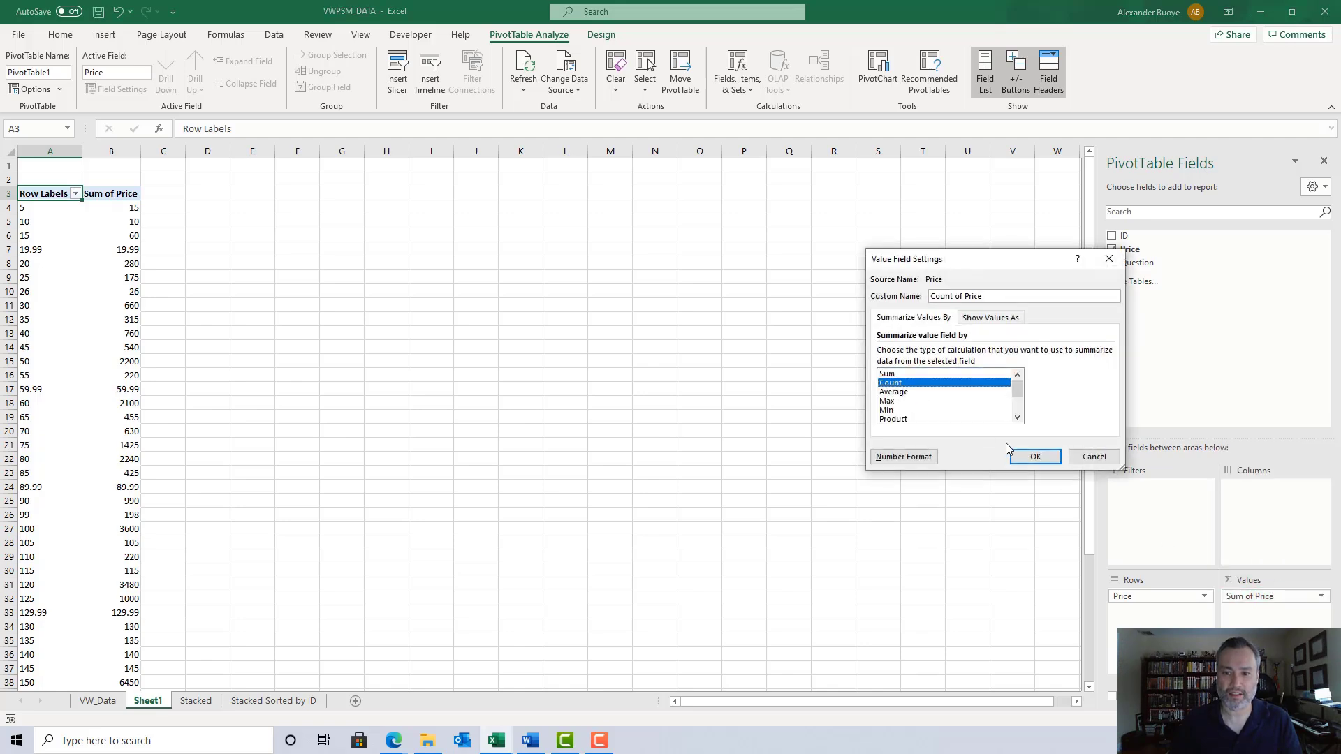
click(1034, 456)
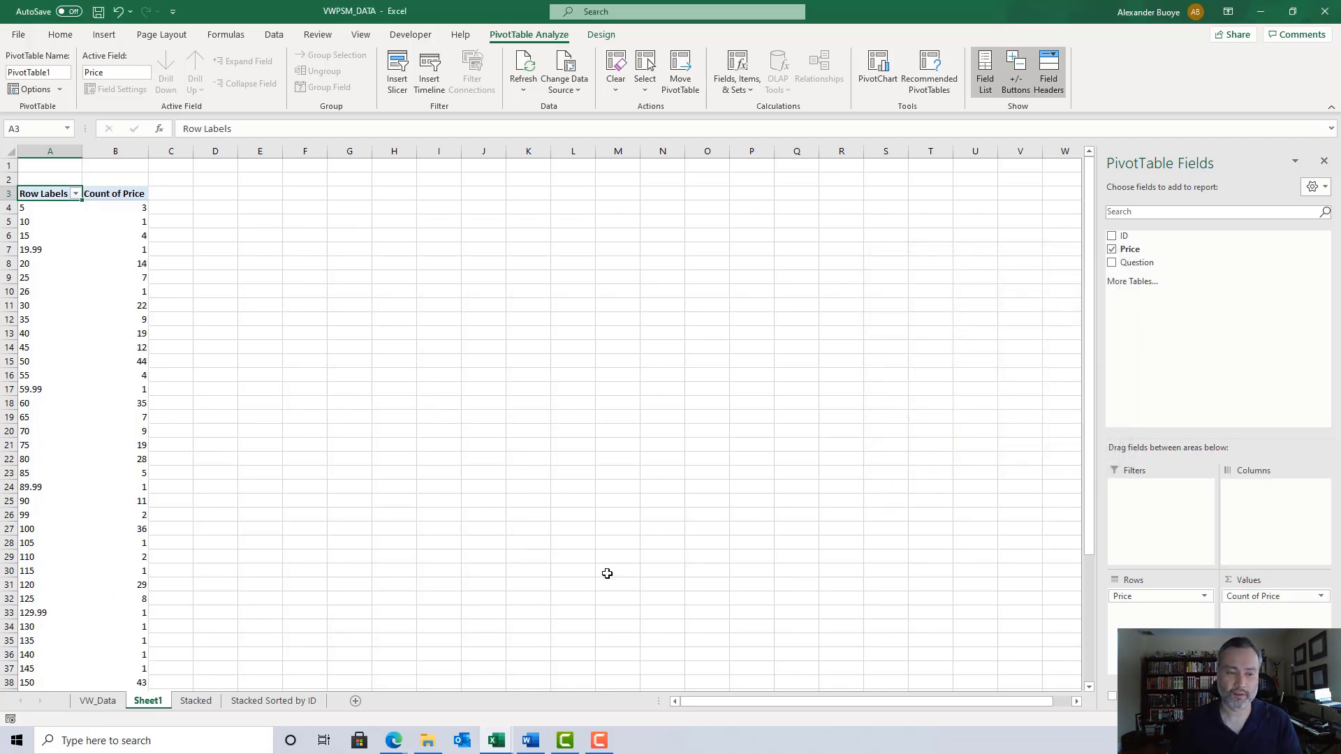
Examine how often each price occurs in the PivotTable, including the counts for 5, 45 and 60 and the grand total
scroll(642, 587, up, 6)
scroll(647, 587, up, 1)
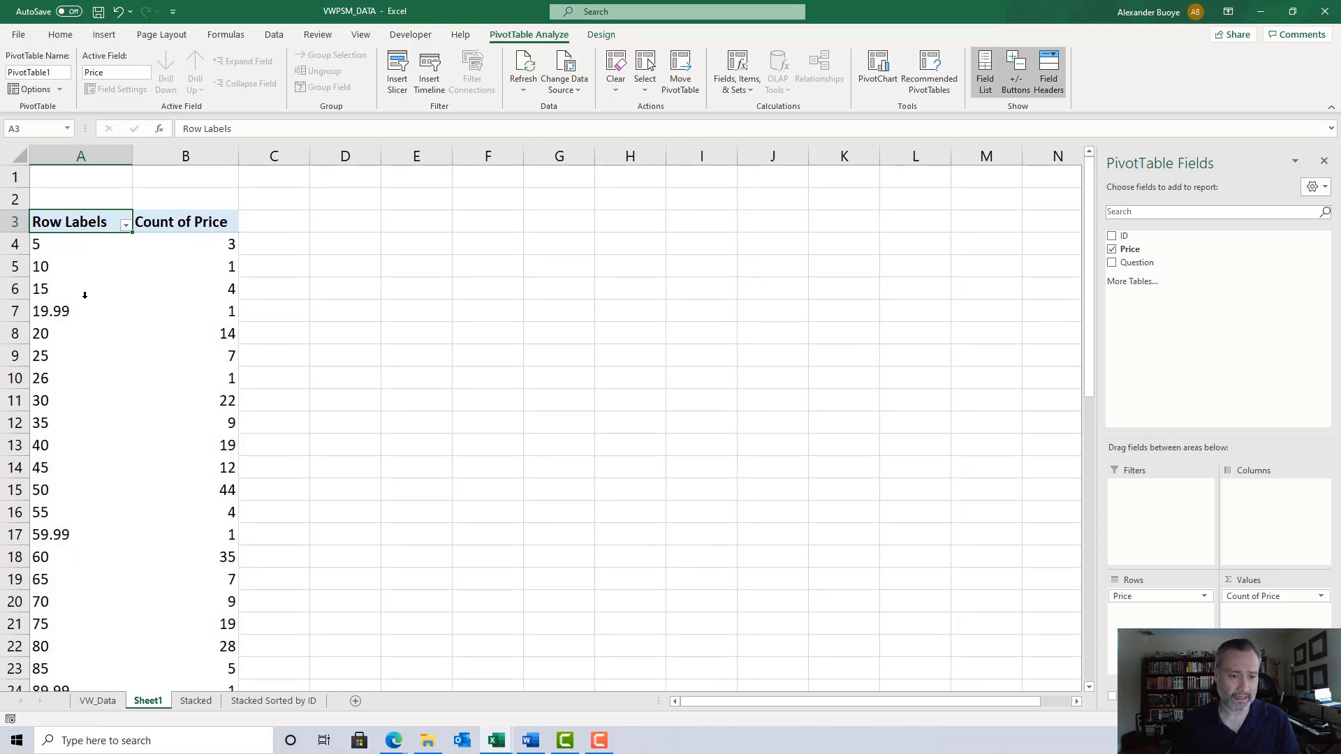
click(53, 249)
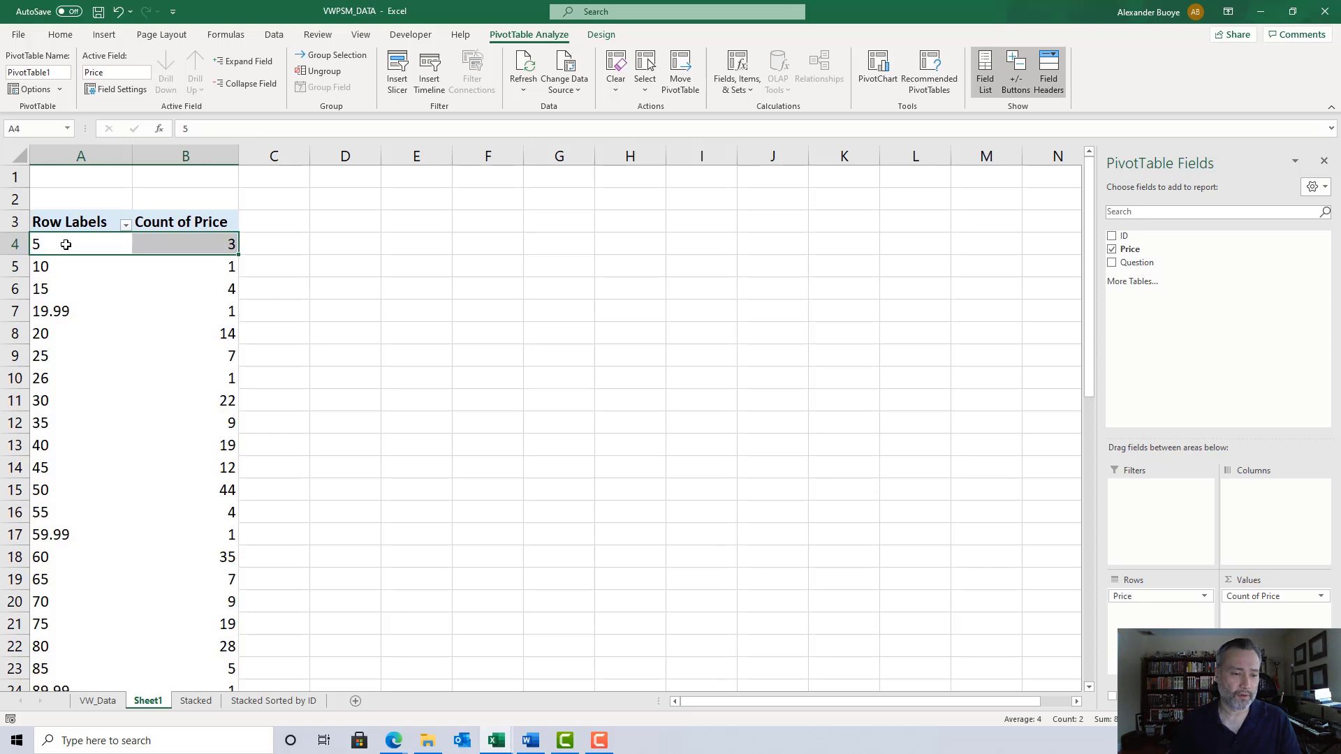
click(65, 249)
click(177, 245)
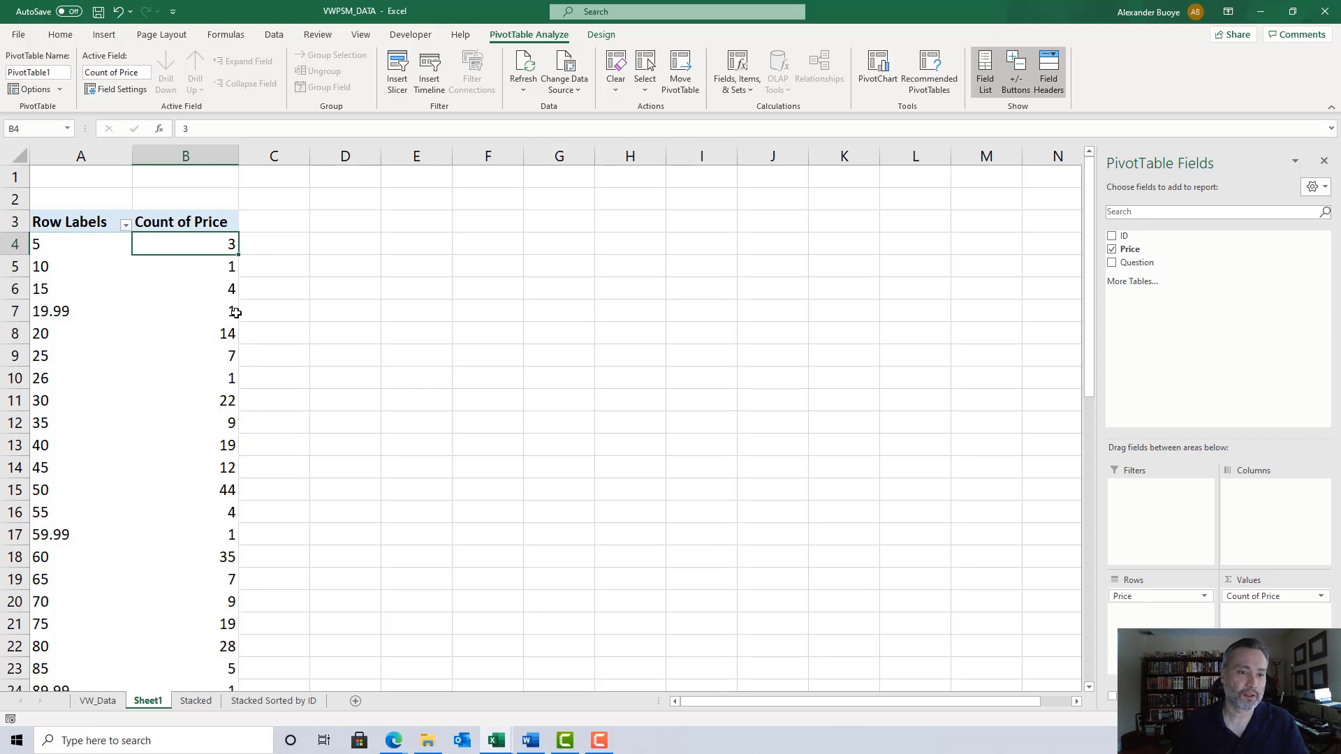
click(230, 464)
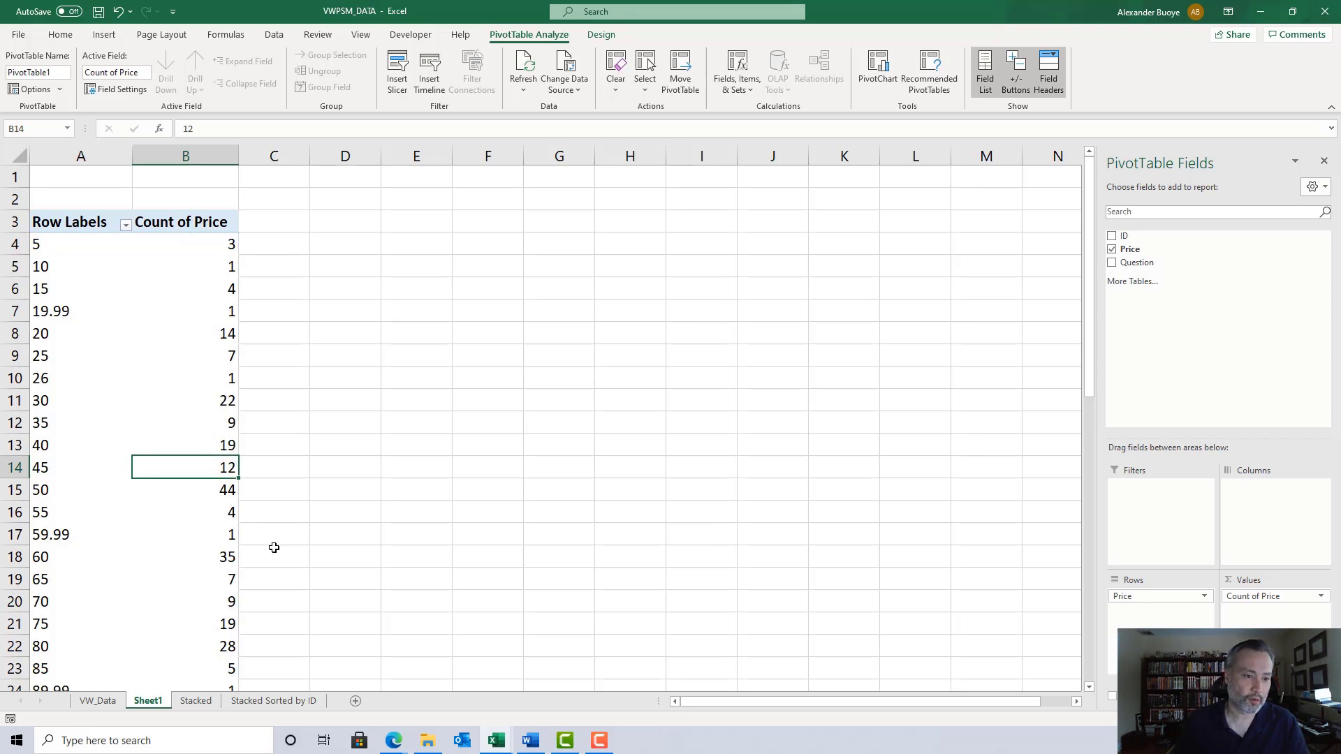
click(229, 557)
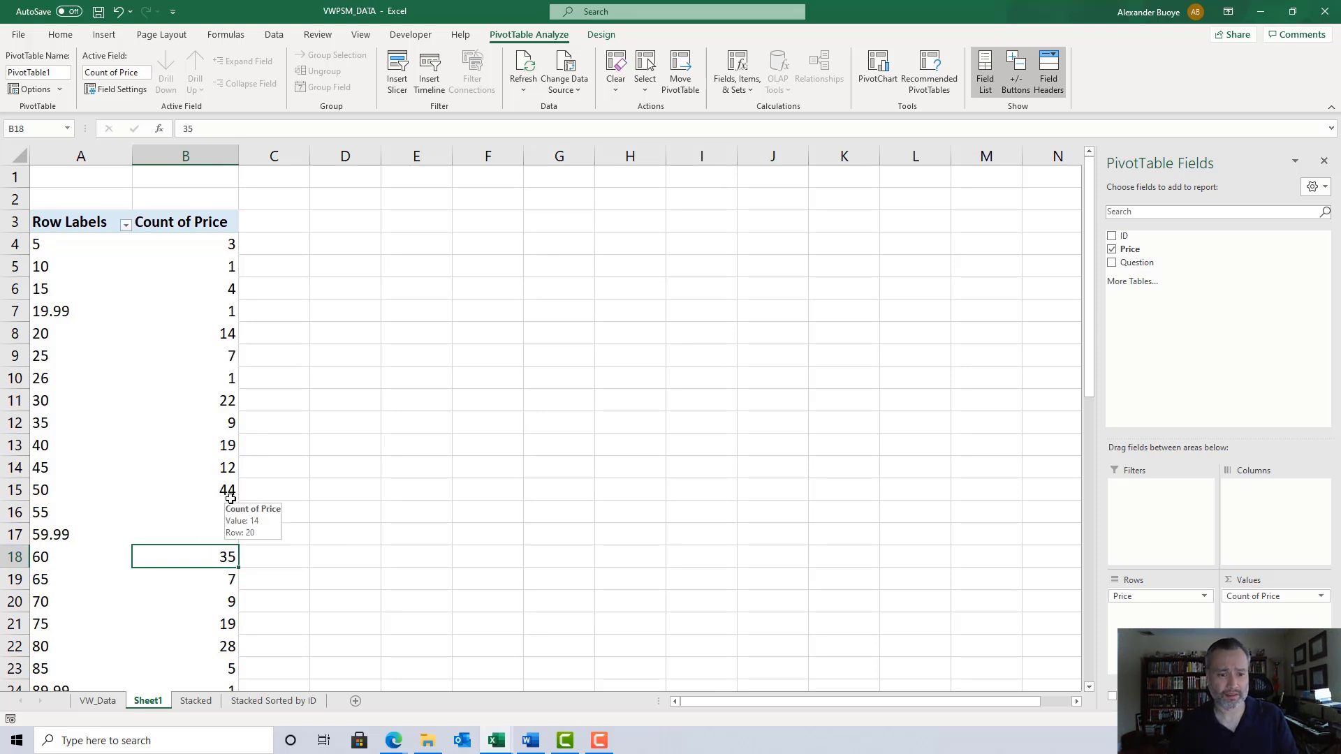
scroll(230, 497, down, 12)
click(220, 474)
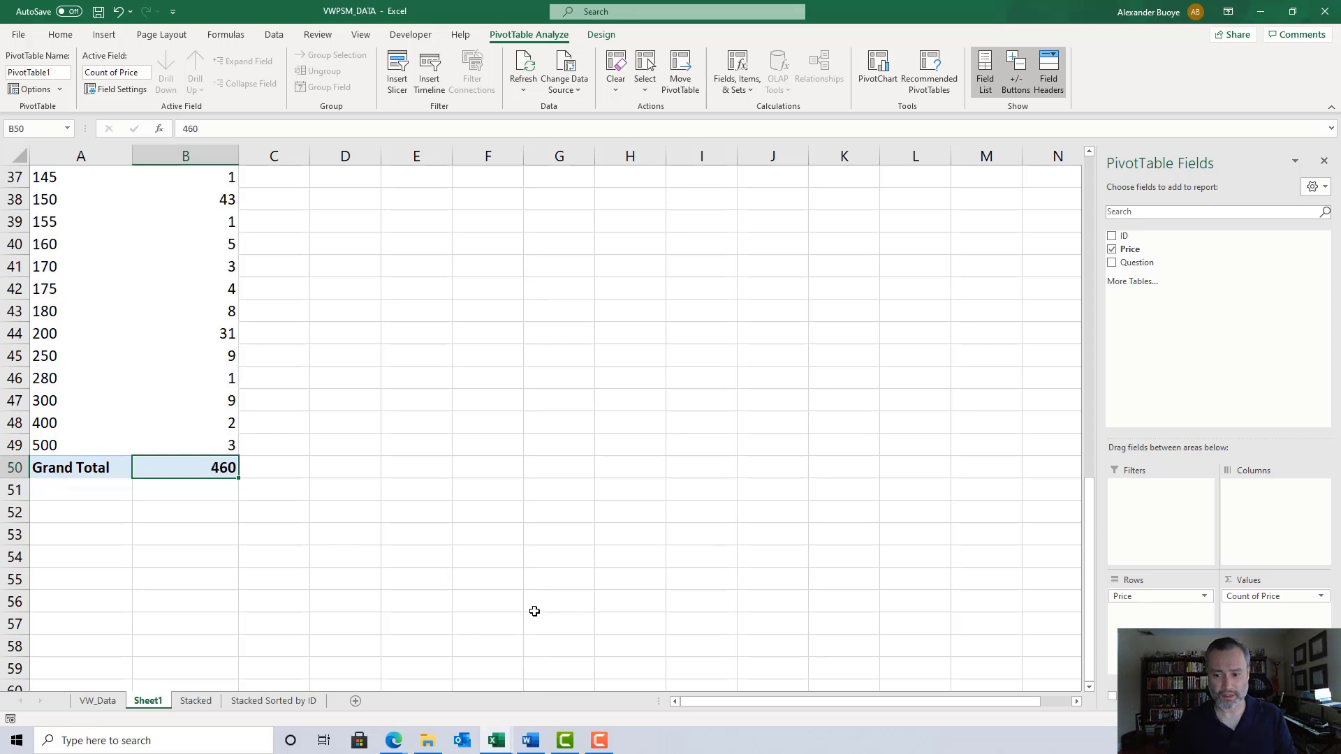
Add the Question field to the PivotTable's columns to split the price counts by question
scroll(1012, 602, up, 9)
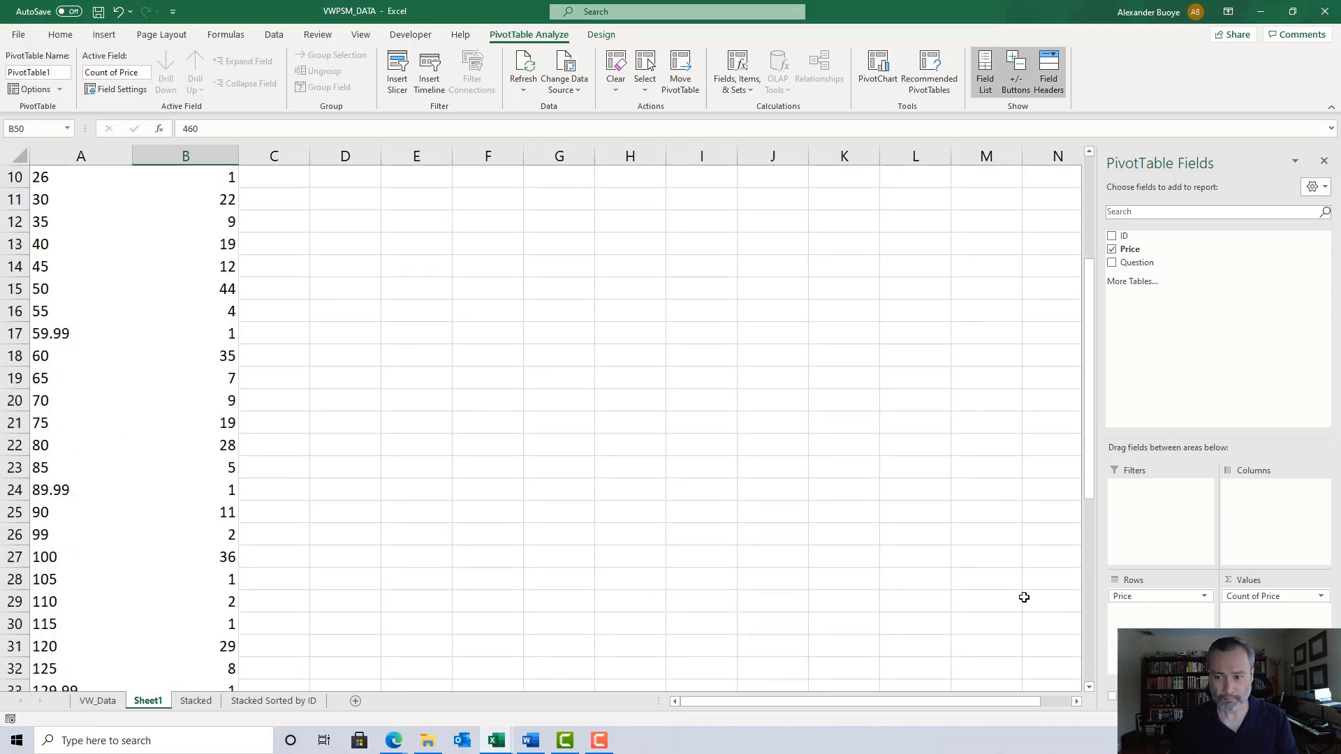
scroll(1062, 626, up, 3)
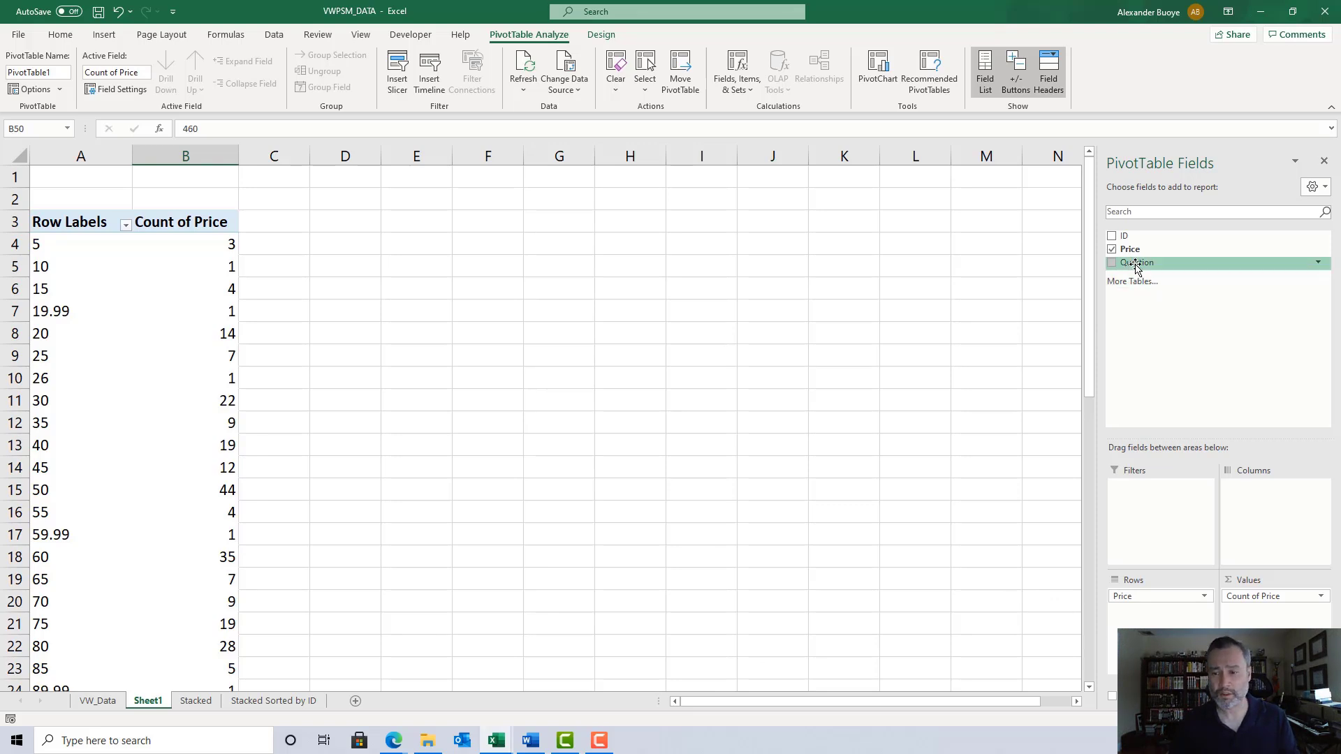
drag(1134, 263, 1265, 520)
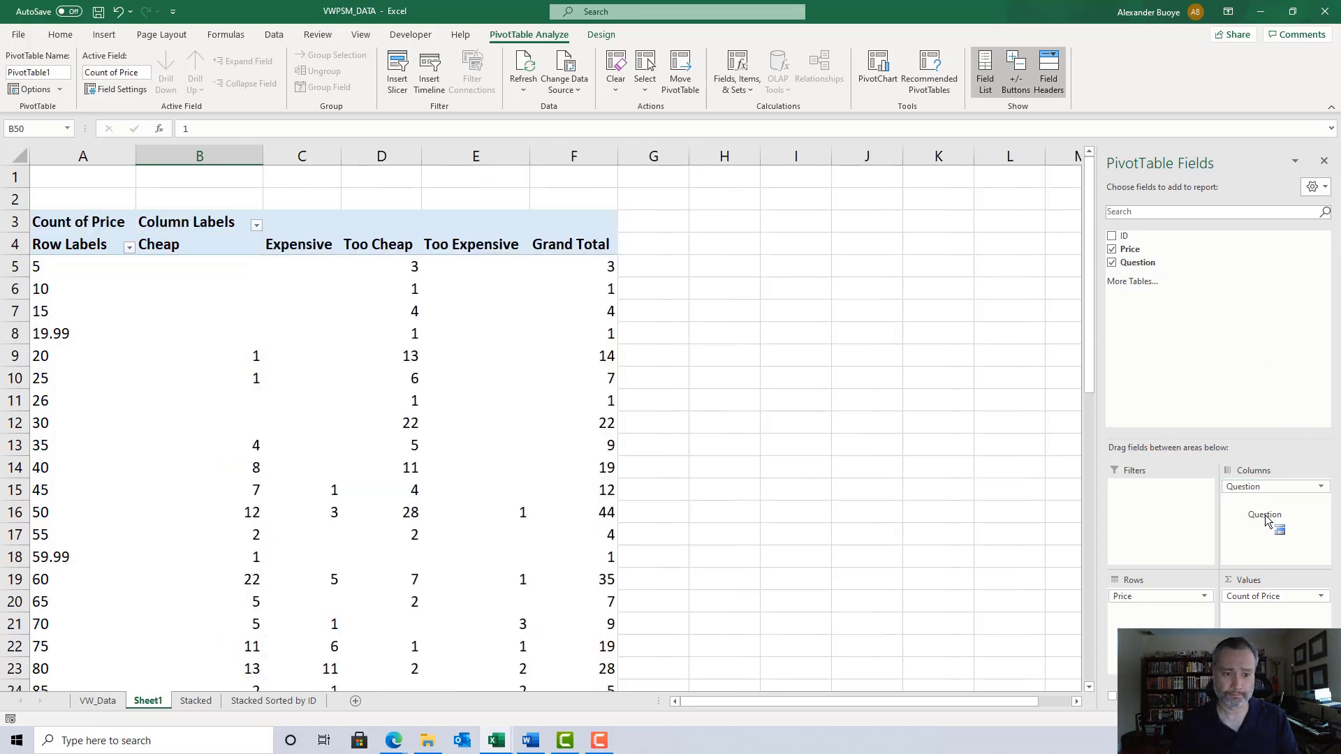
Check the grand total of each question column and compare the lowest prices counted under Too Cheap, Cheap, Expensive and Too Expensive
scroll(642, 481, down, 13)
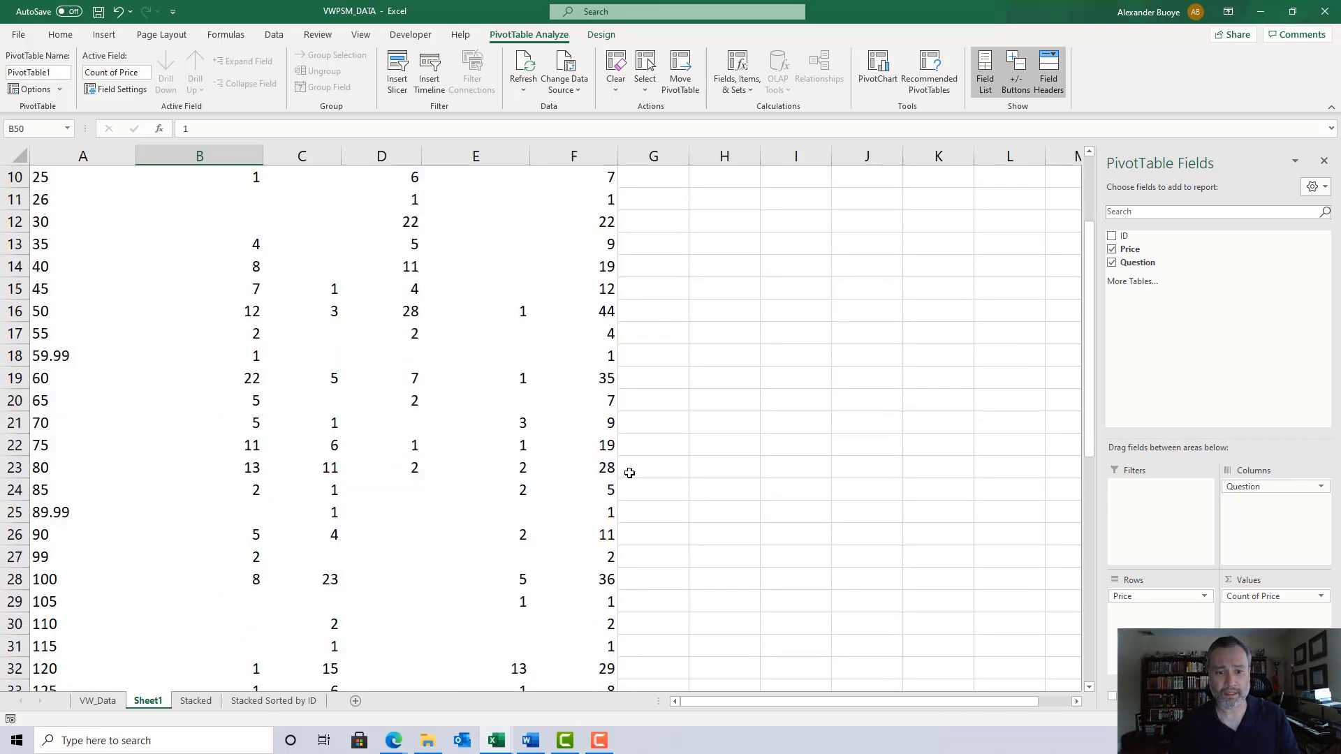
click(237, 422)
click(297, 419)
click(376, 419)
click(460, 422)
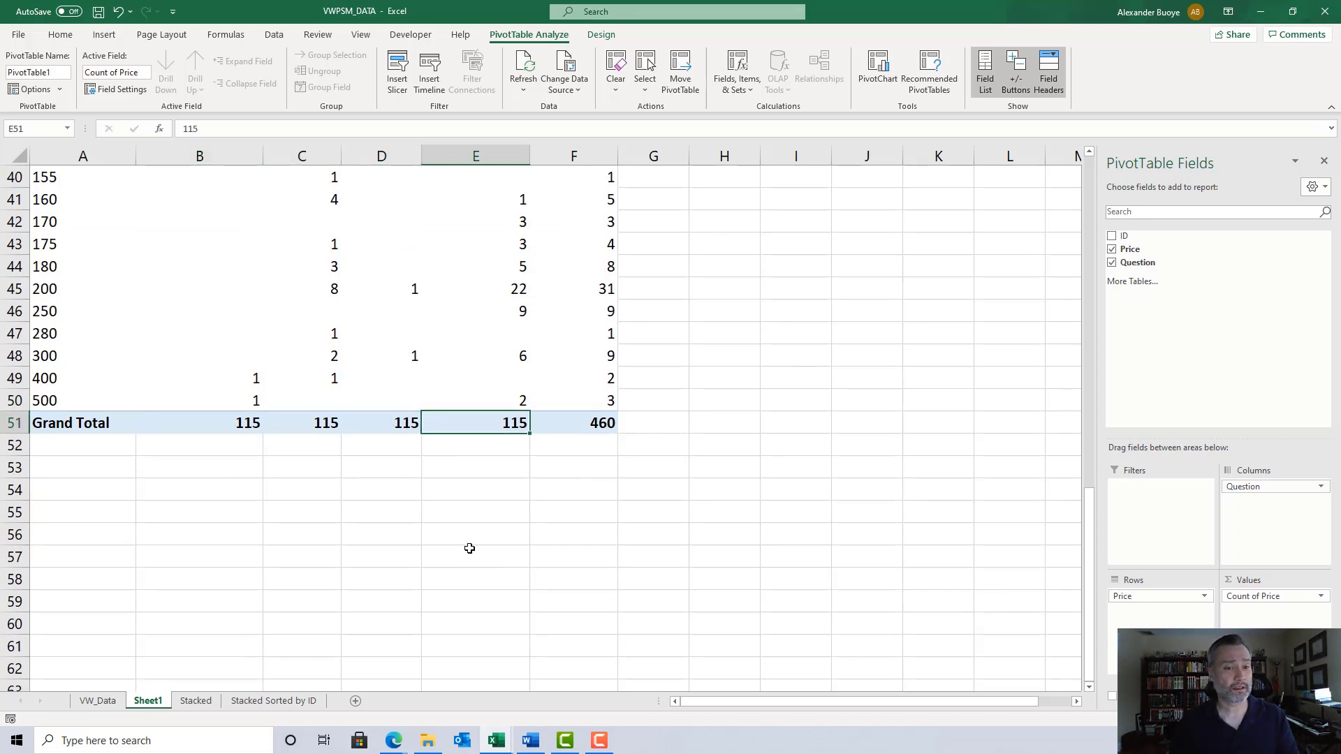
scroll(469, 549, up, 13)
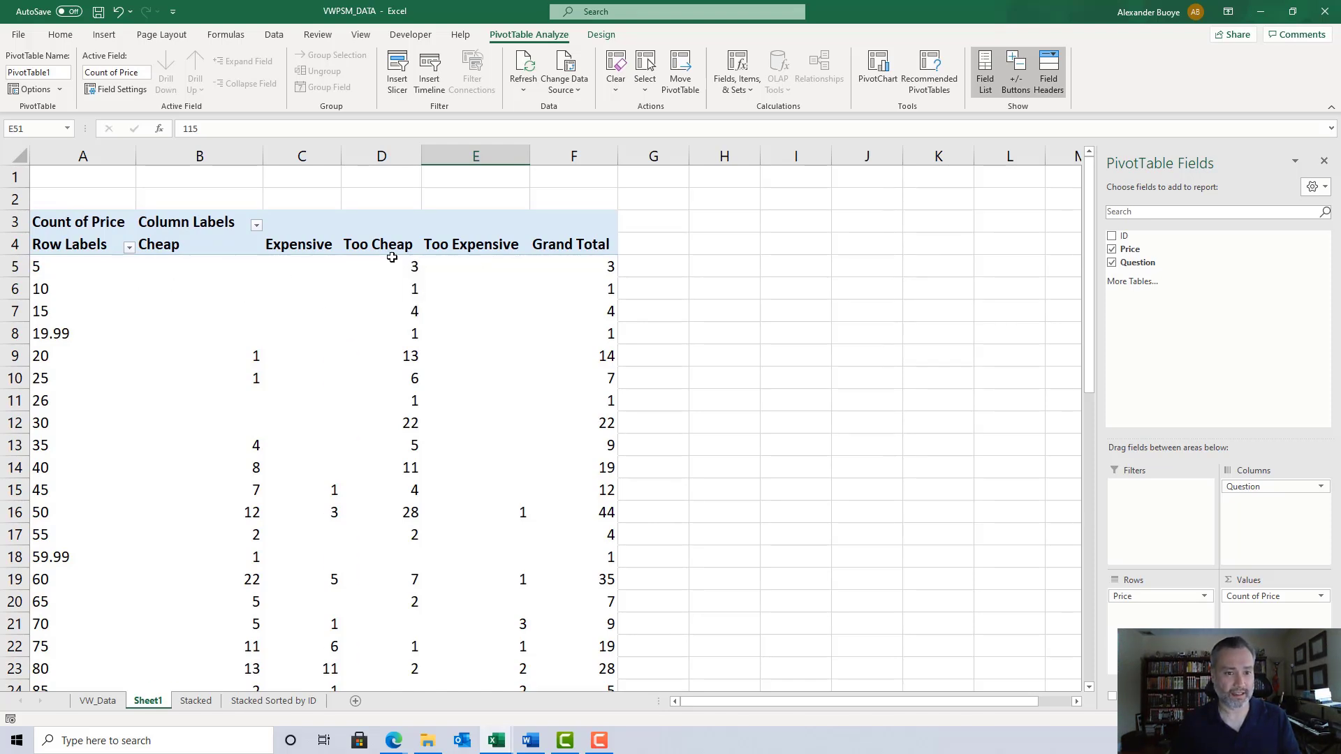
drag(402, 264, 408, 315)
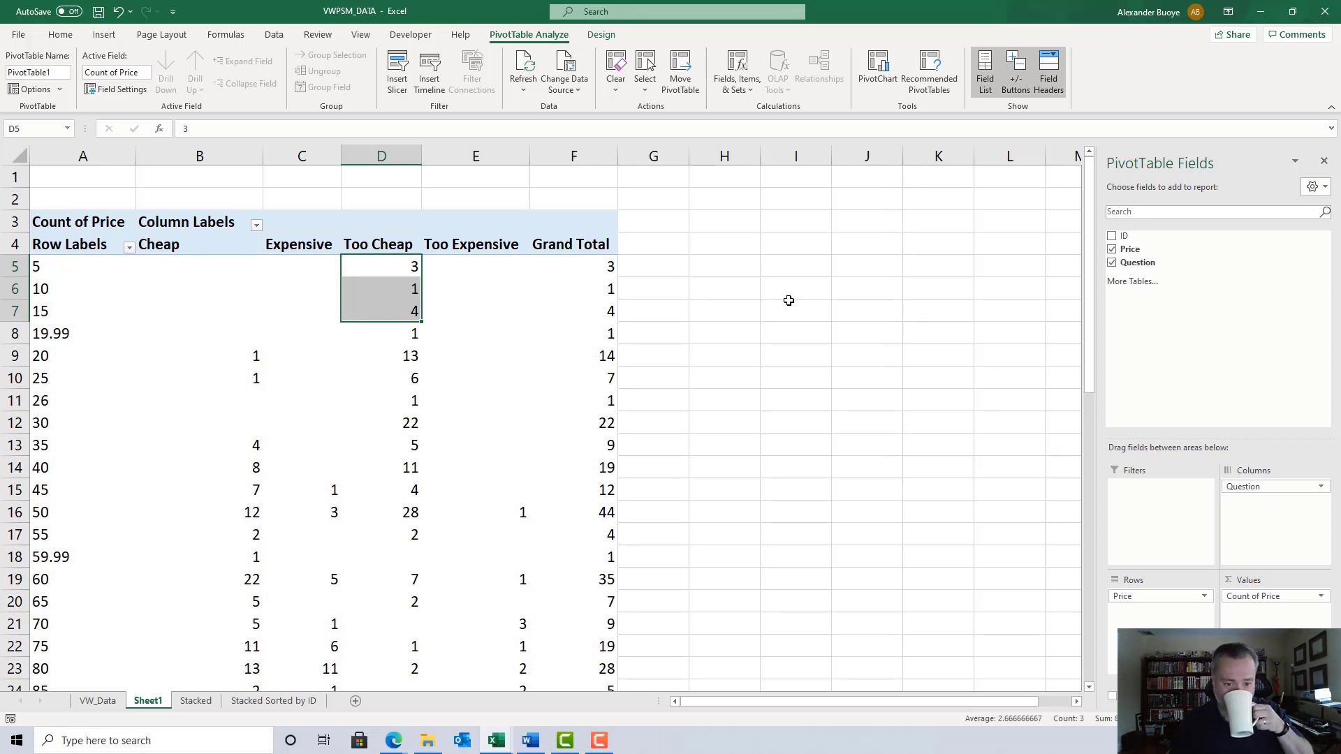
drag(249, 351, 244, 451)
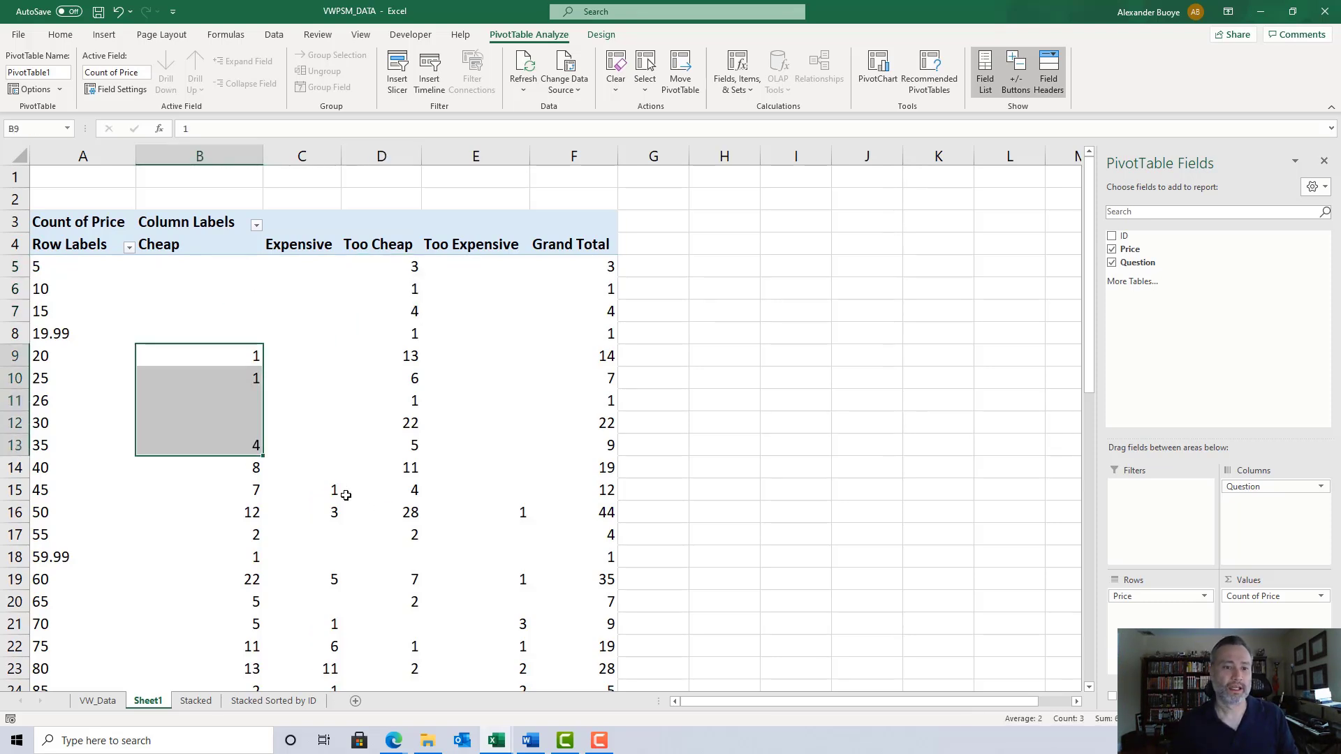
drag(335, 489, 339, 578)
drag(527, 512, 521, 577)
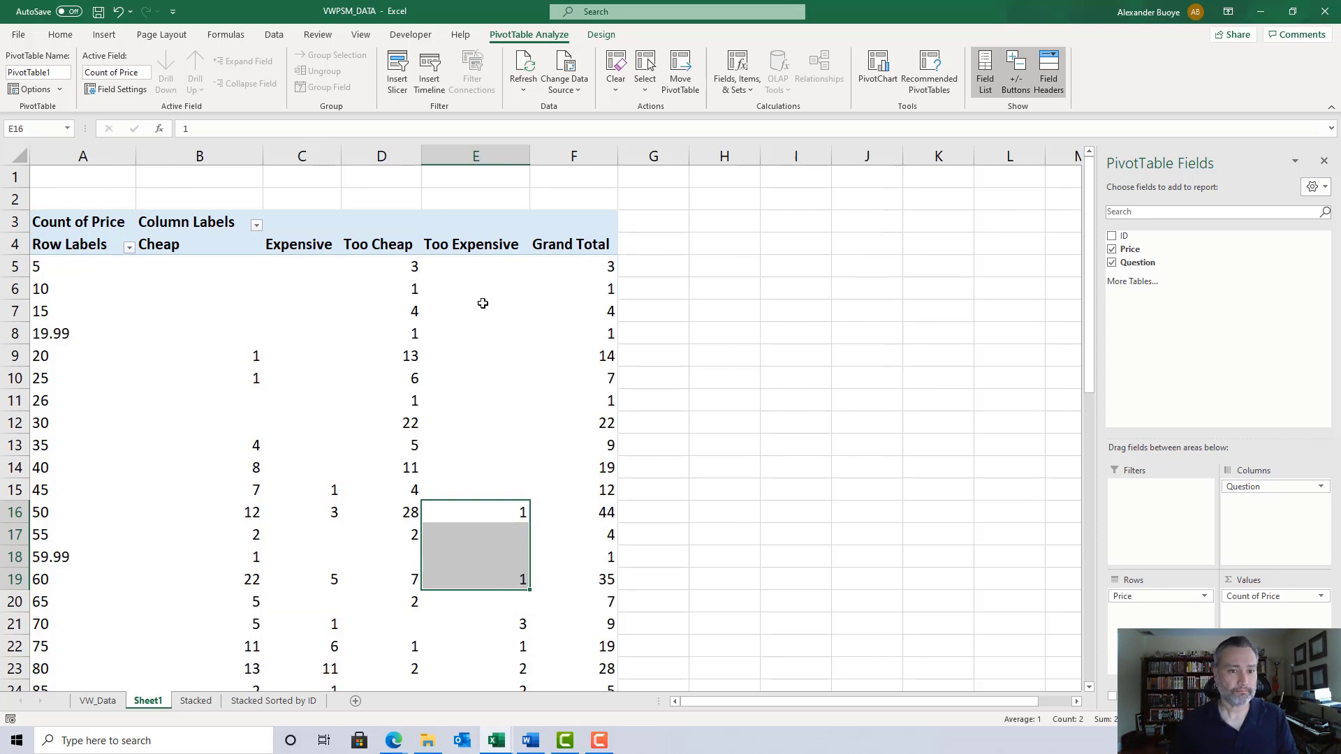
Enter the title Frequency Table in cell B1 above the PivotTable
click(238, 178)
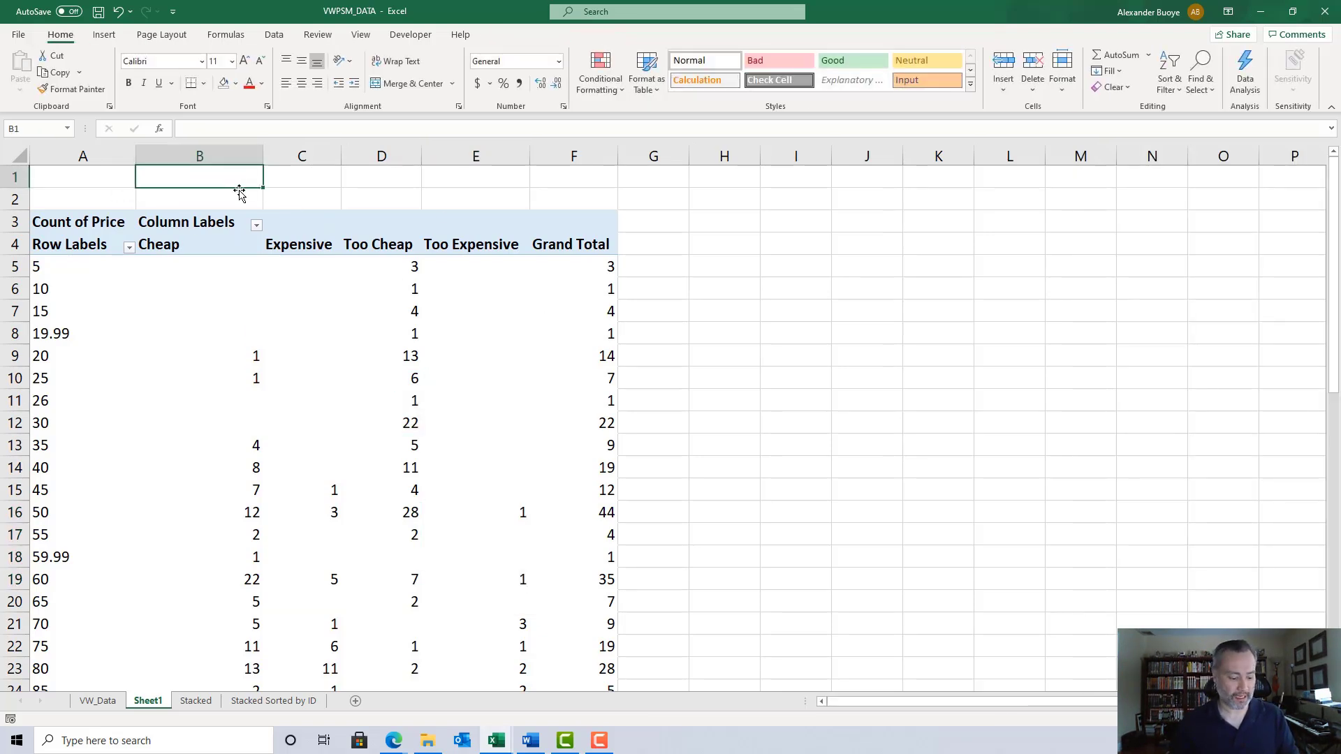
text(Frequency Table)
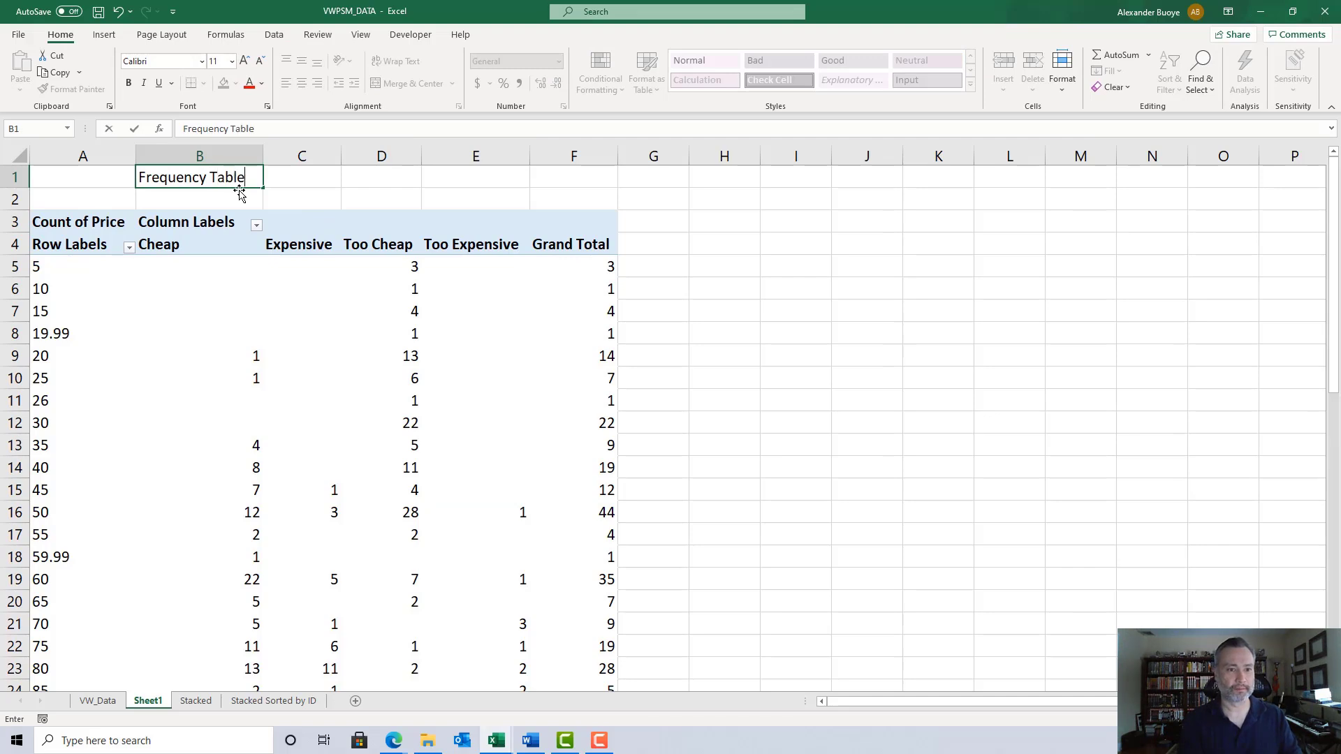
key(Return)
Review the distinct prices listed as row labels in column A and the start of the Cheap column
scroll(551, 434, down, 1)
scroll(384, 412, up, 1)
click(56, 267)
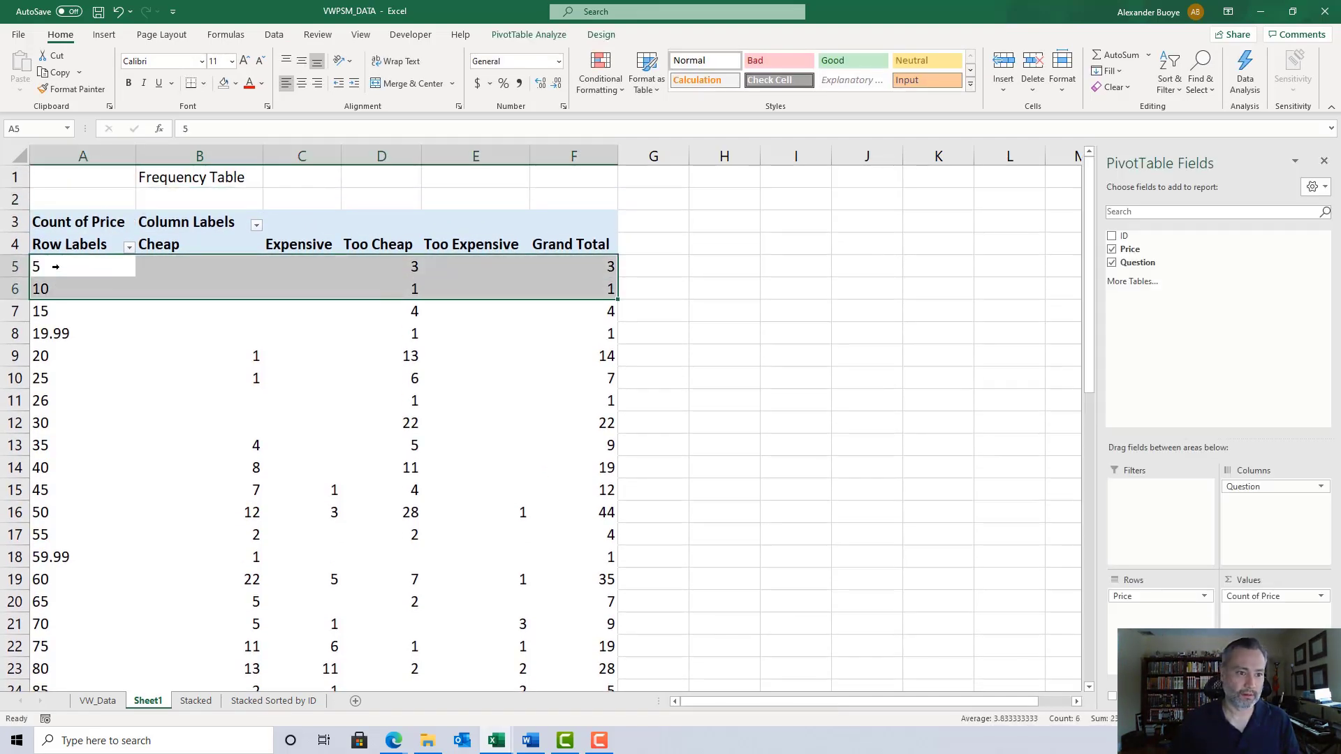
click(69, 302)
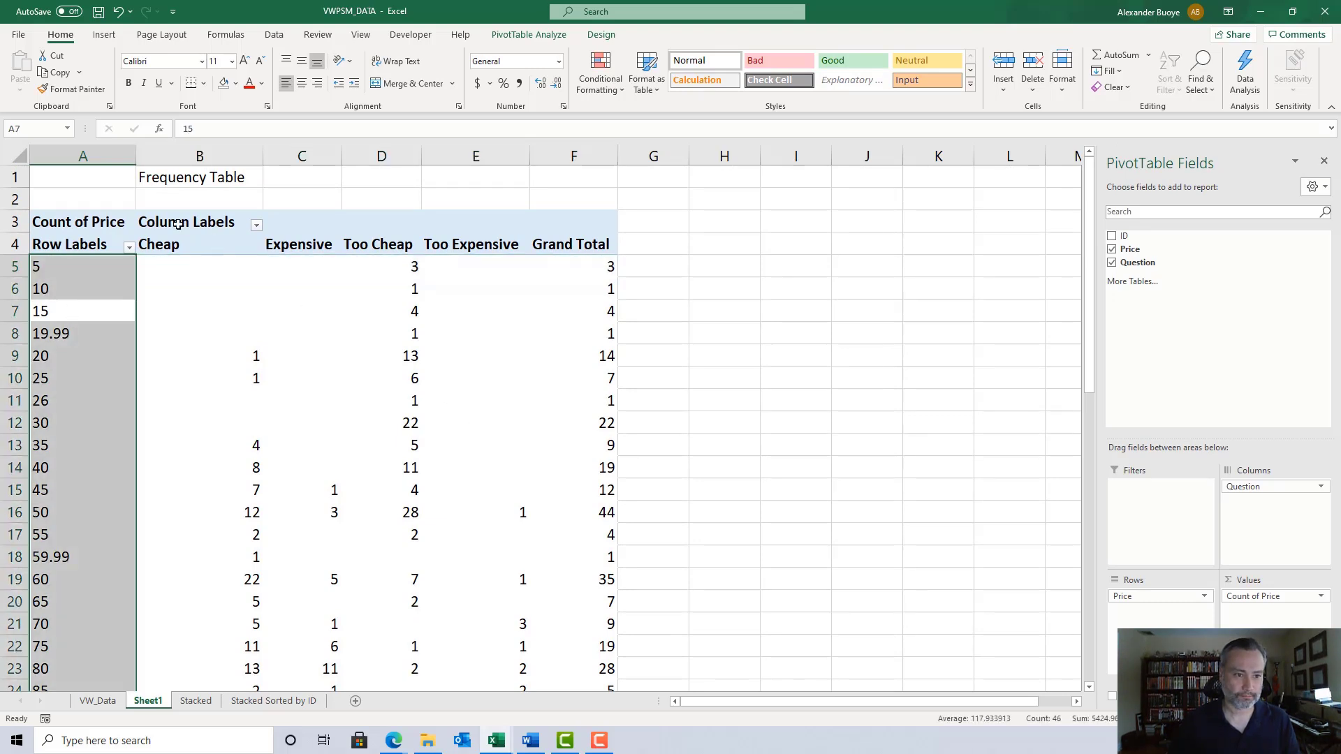
drag(840, 706, 806, 707)
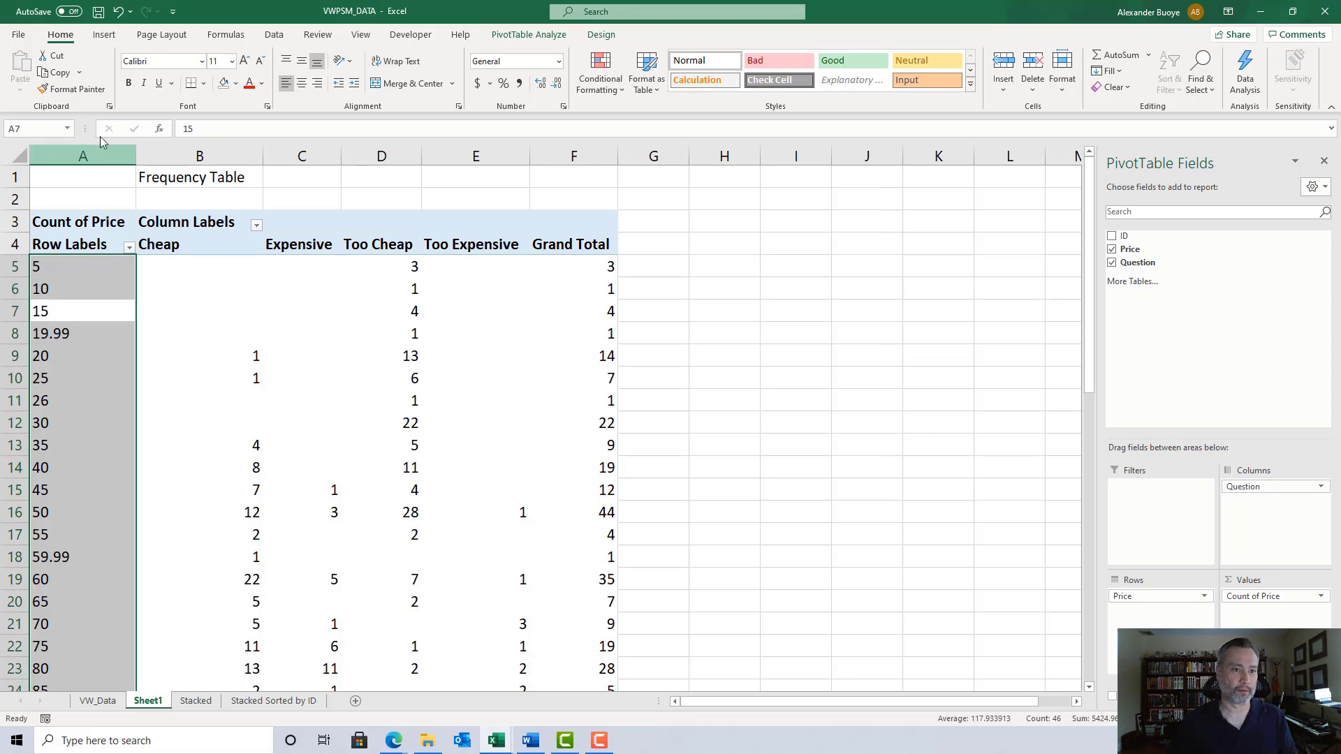
click(217, 271)
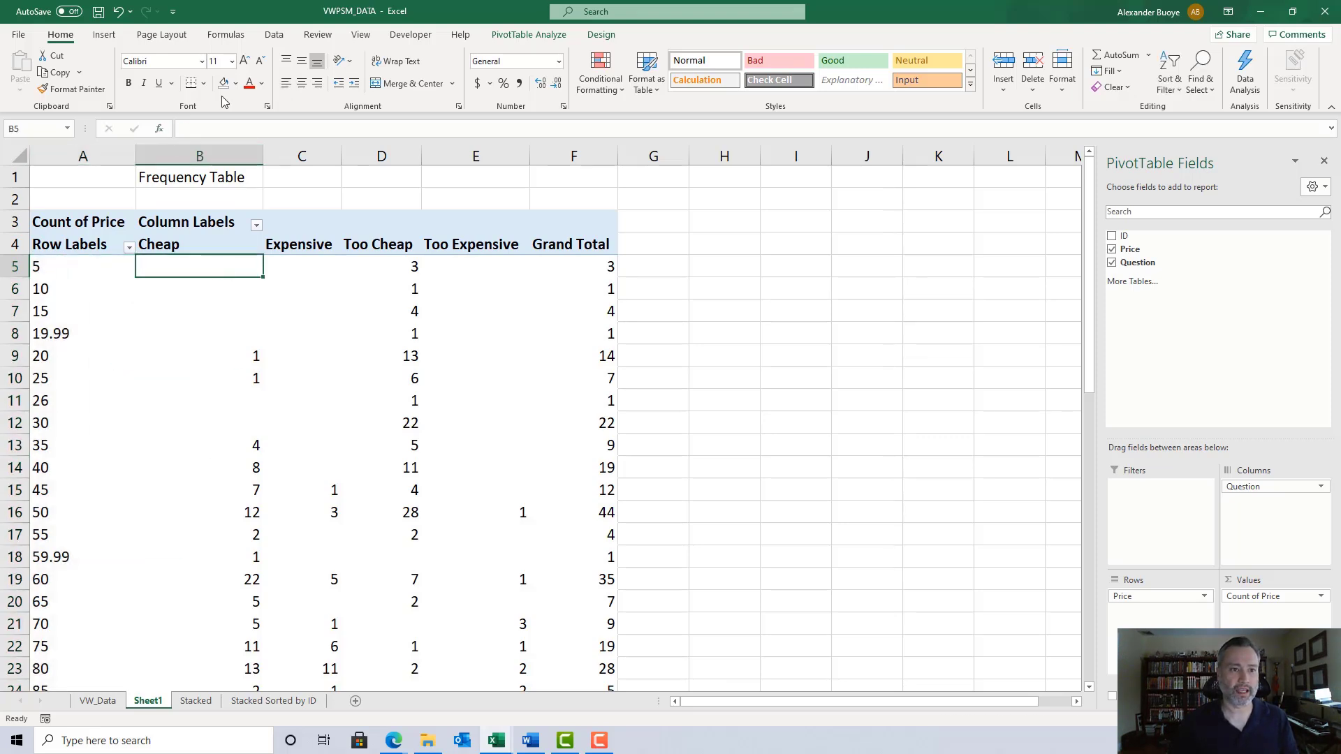
Check the Generate GetPivotData setting in the PivotTable's options
click(528, 34)
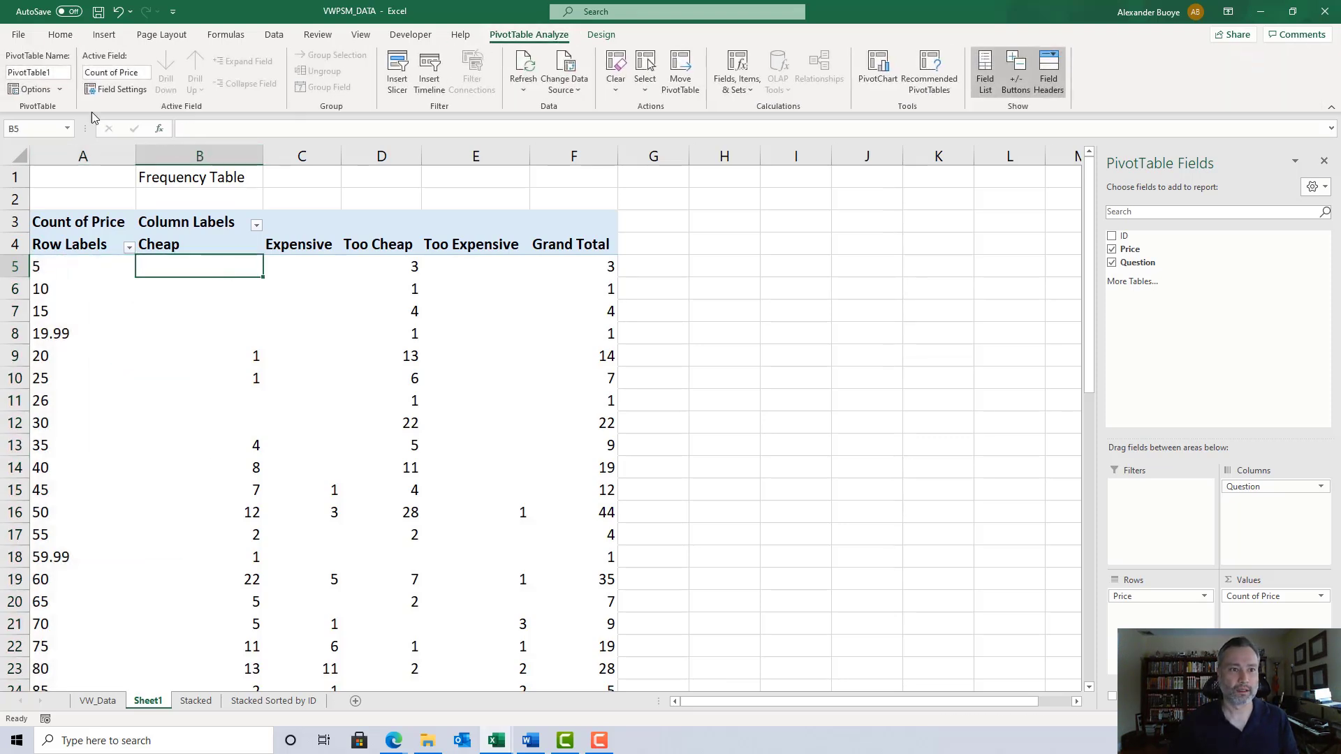
click(60, 90)
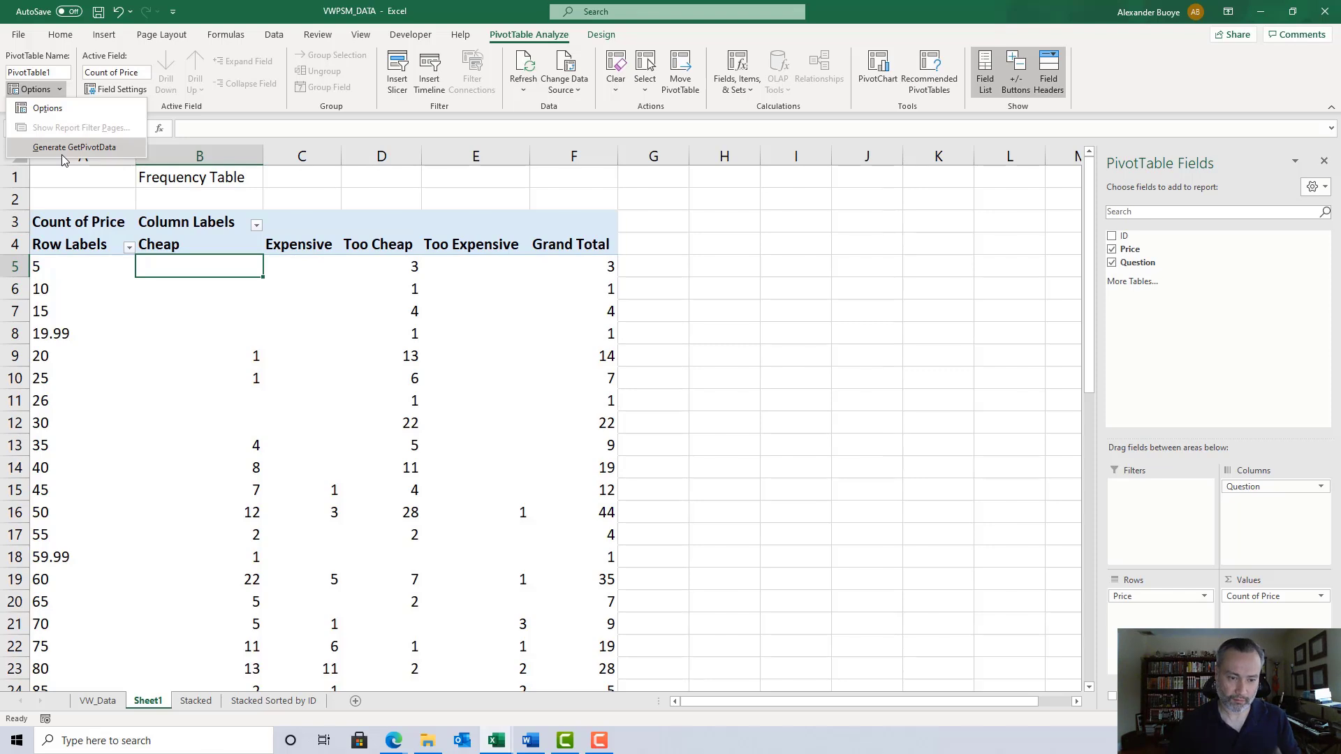
click(847, 235)
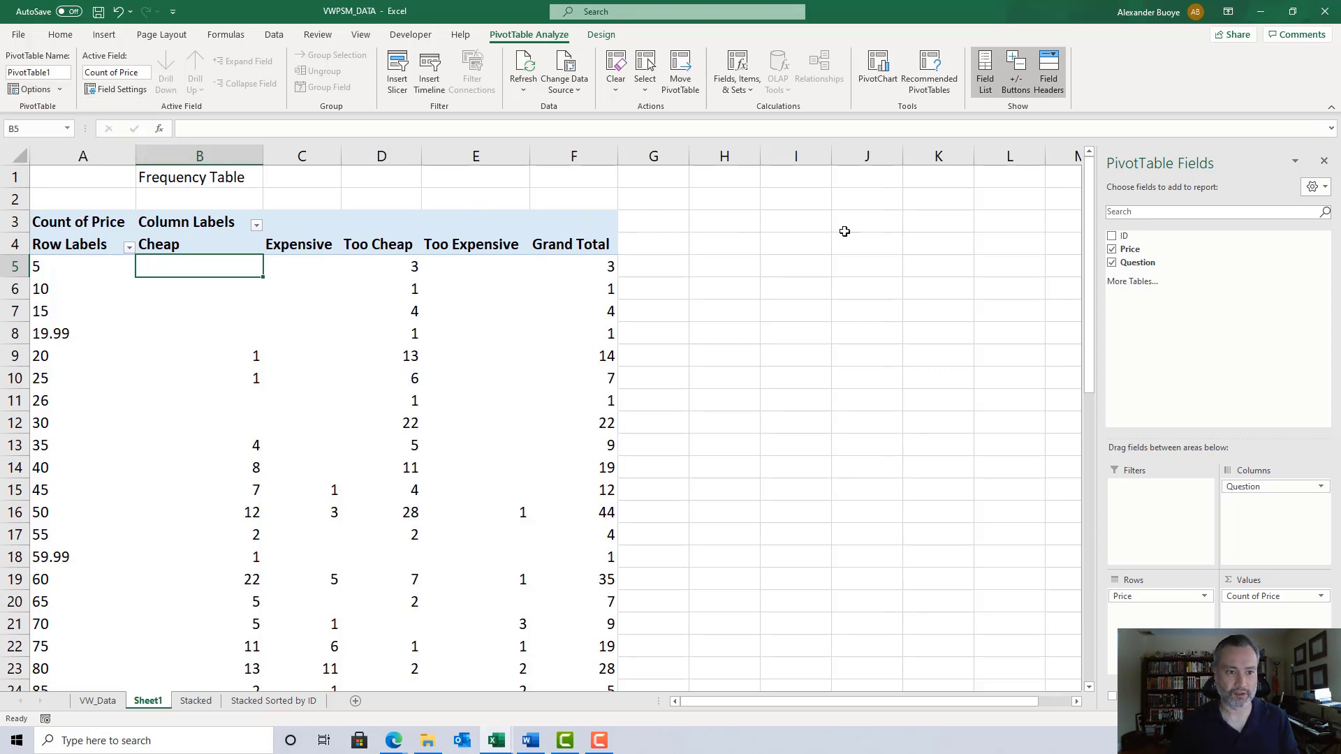
Copy the PivotTable's price labels in column A into column H
click(121, 144)
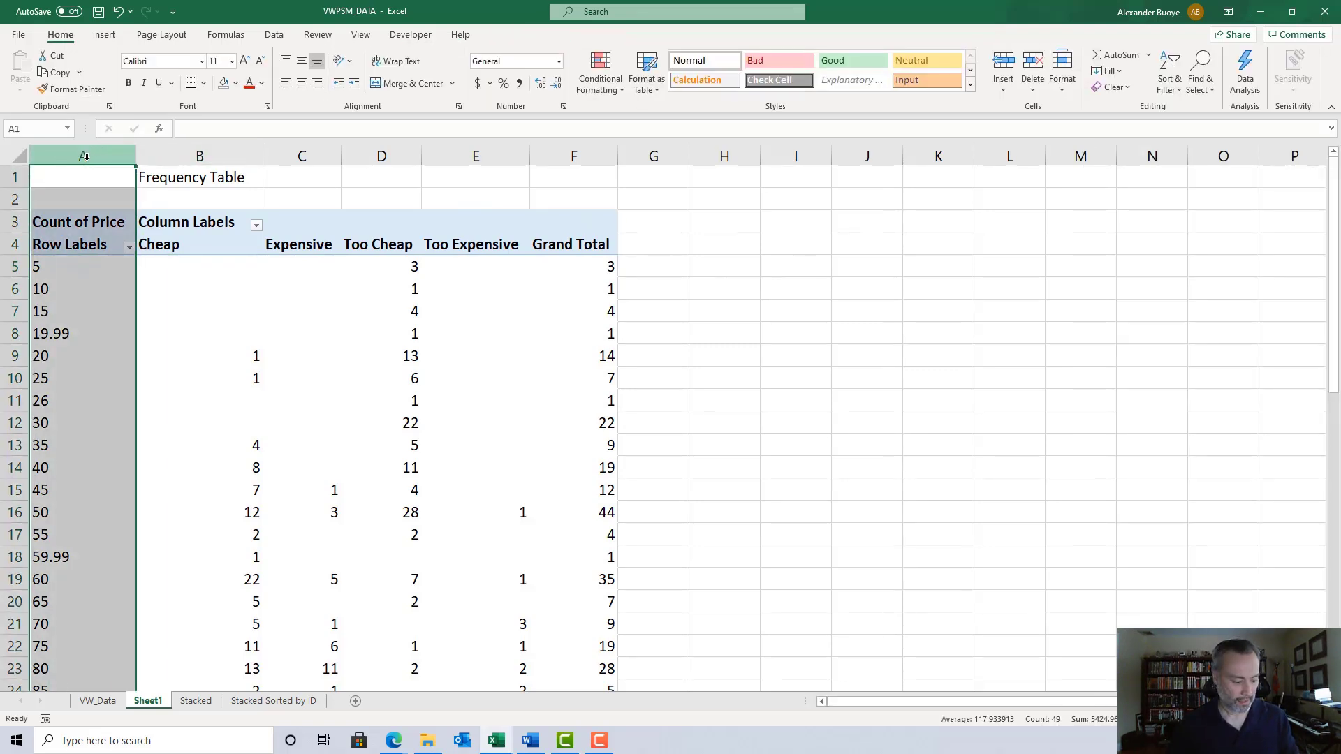
key(ctrl+c)
click(726, 148)
key(ctrl+v)
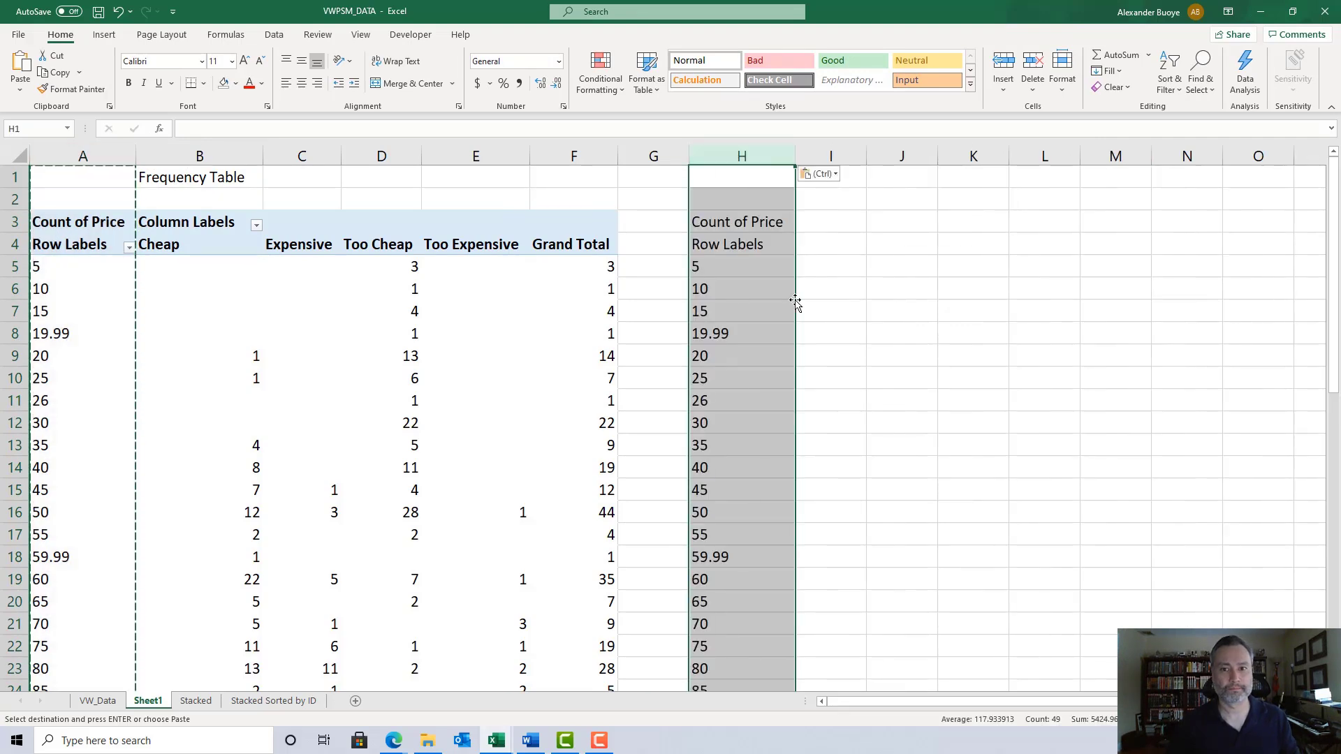
Clear the copied Count of Price and Row Labels headings from H3:H4
drag(731, 233, 736, 246)
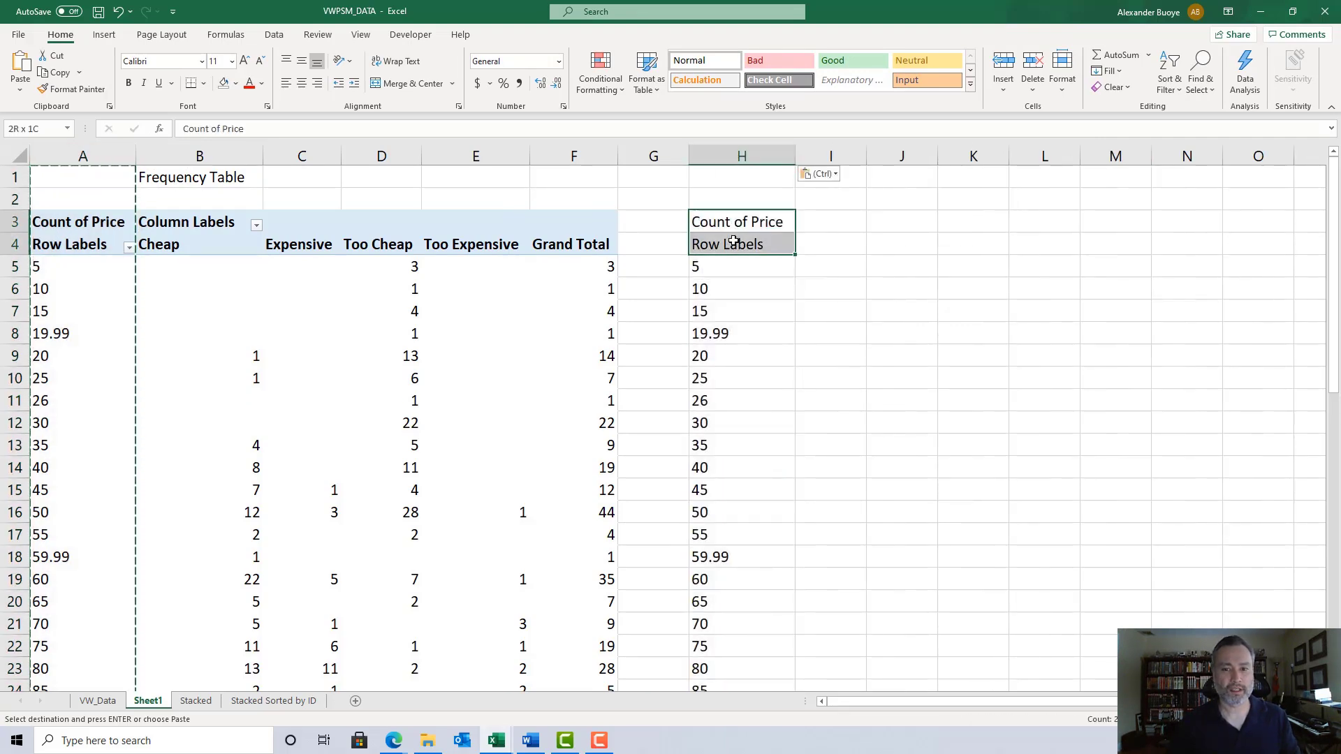
right_click(738, 249)
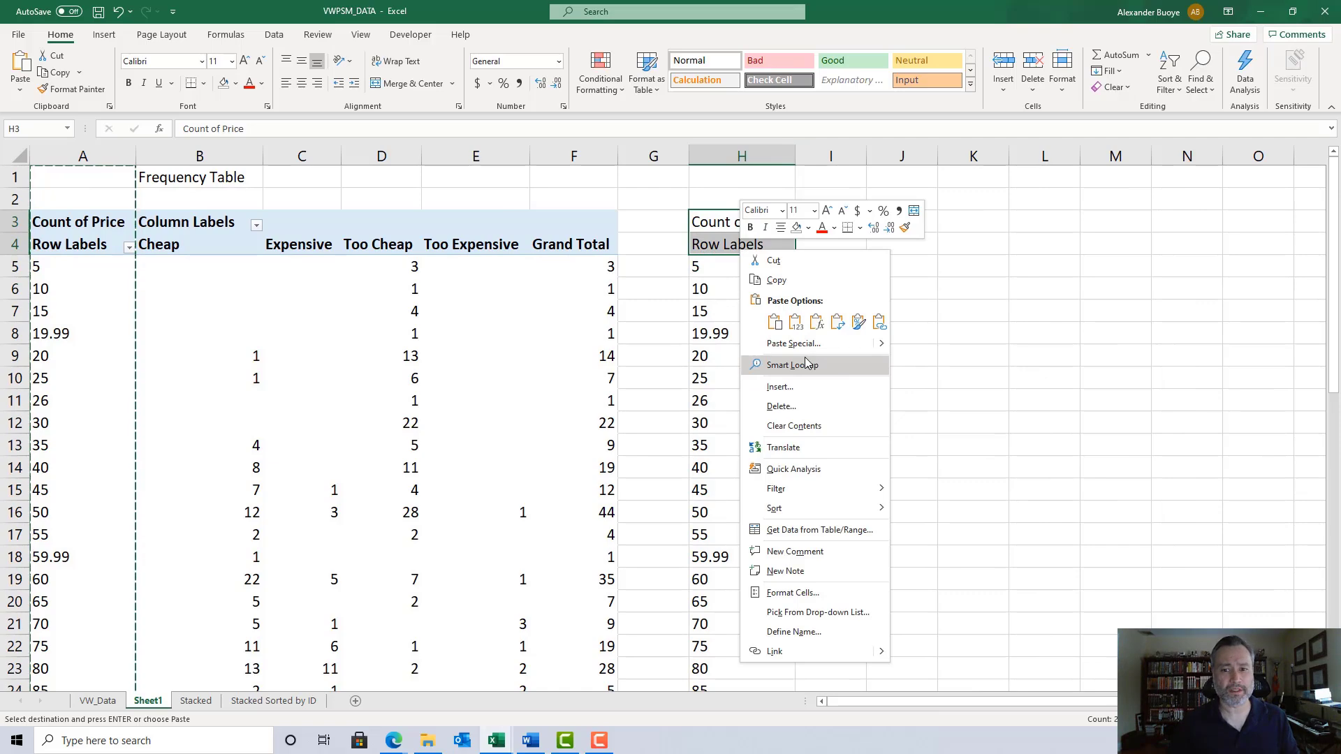
click(803, 422)
Format the copied prices in H5:H50 with the Accounting dollar number format
drag(729, 270, 709, 624)
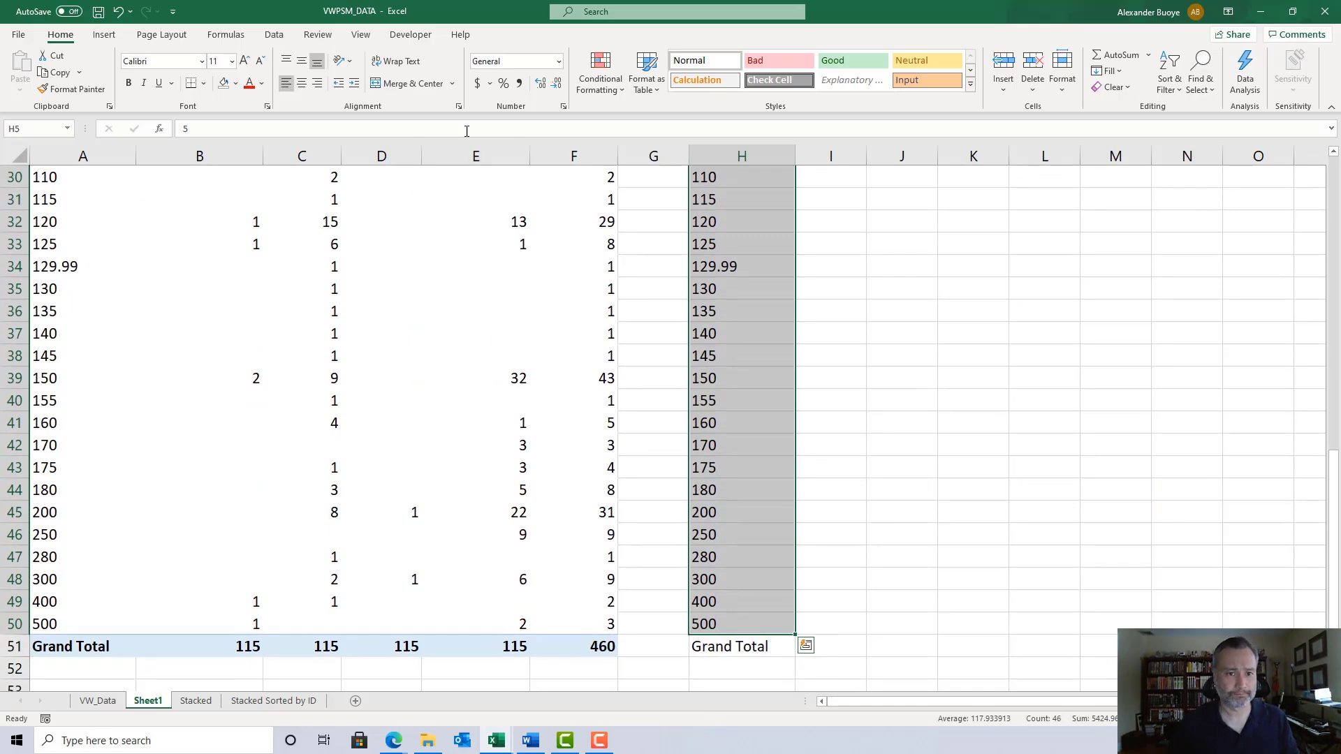
click(478, 83)
scroll(768, 433, up, 10)
scroll(768, 433, down, 10)
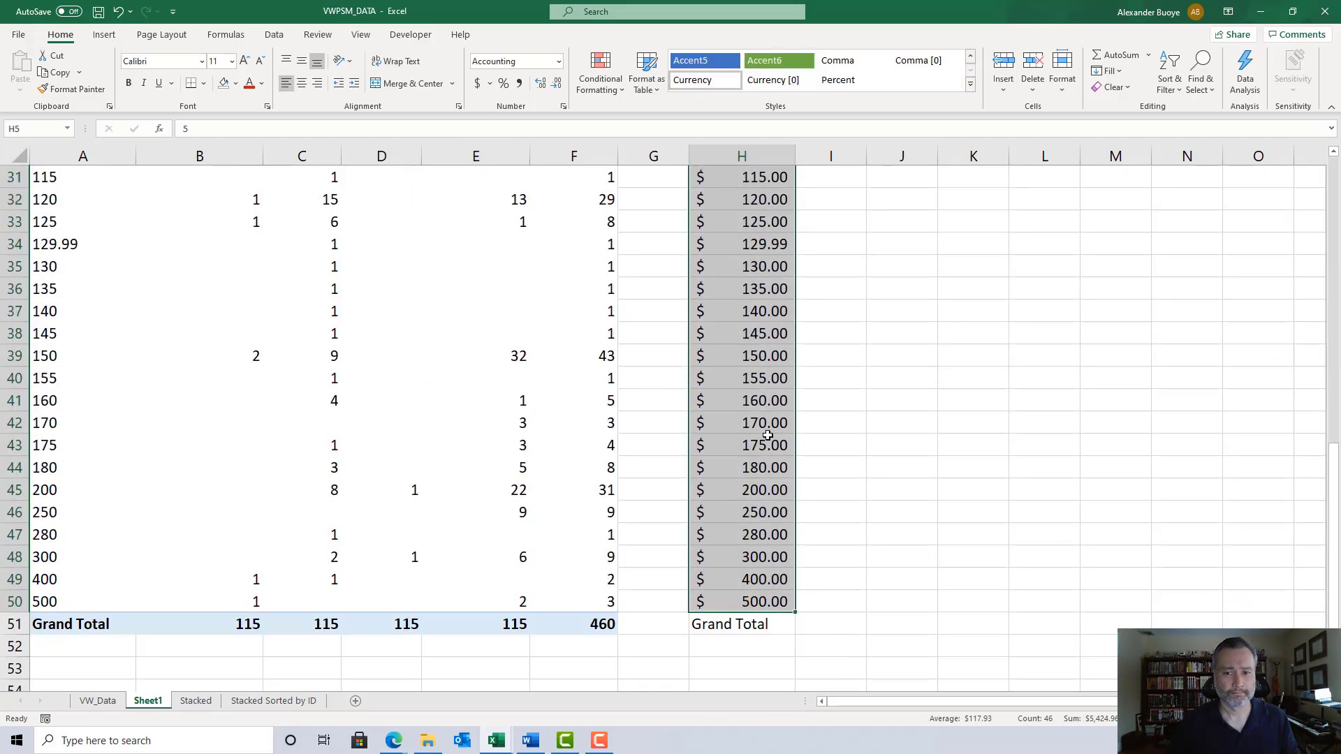
Clear the copied Grand Total label from cell H51 below the prices
scroll(768, 433, down, 3)
click(742, 427)
right_click(742, 428)
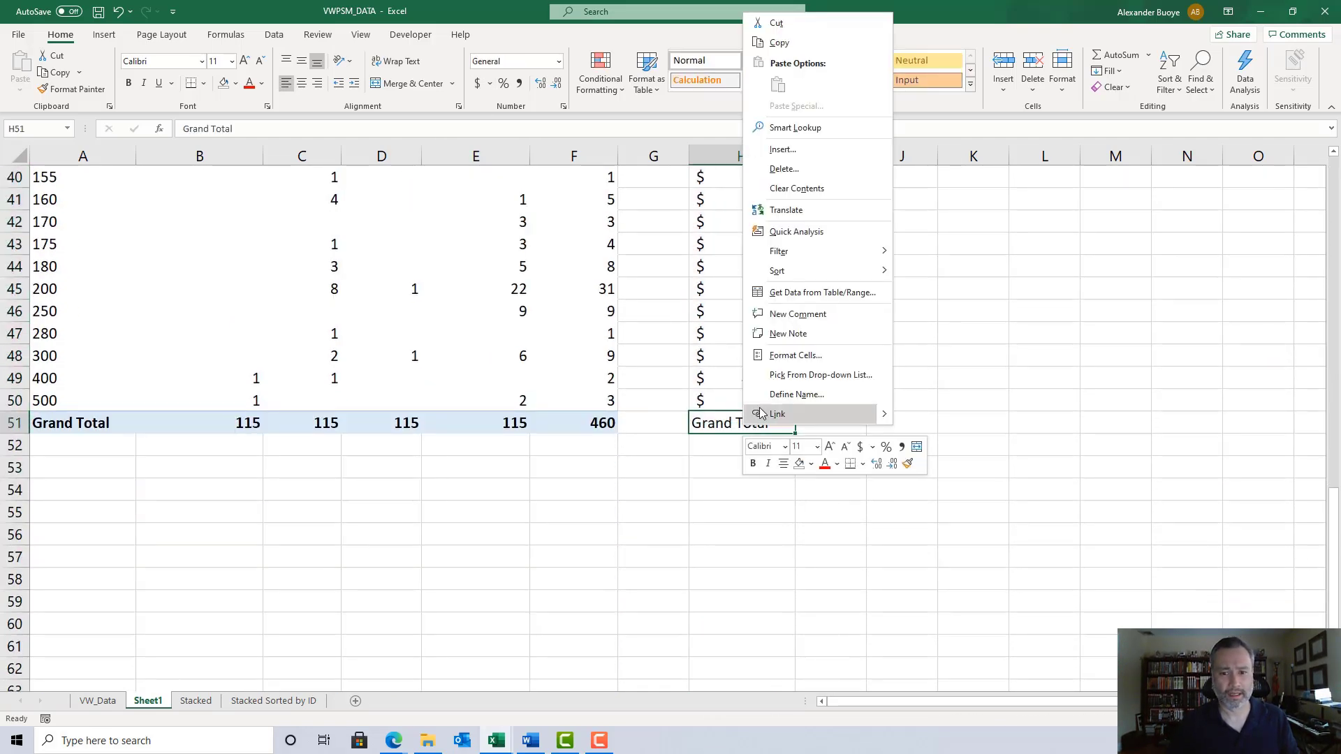
click(796, 188)
scroll(777, 391, up, 13)
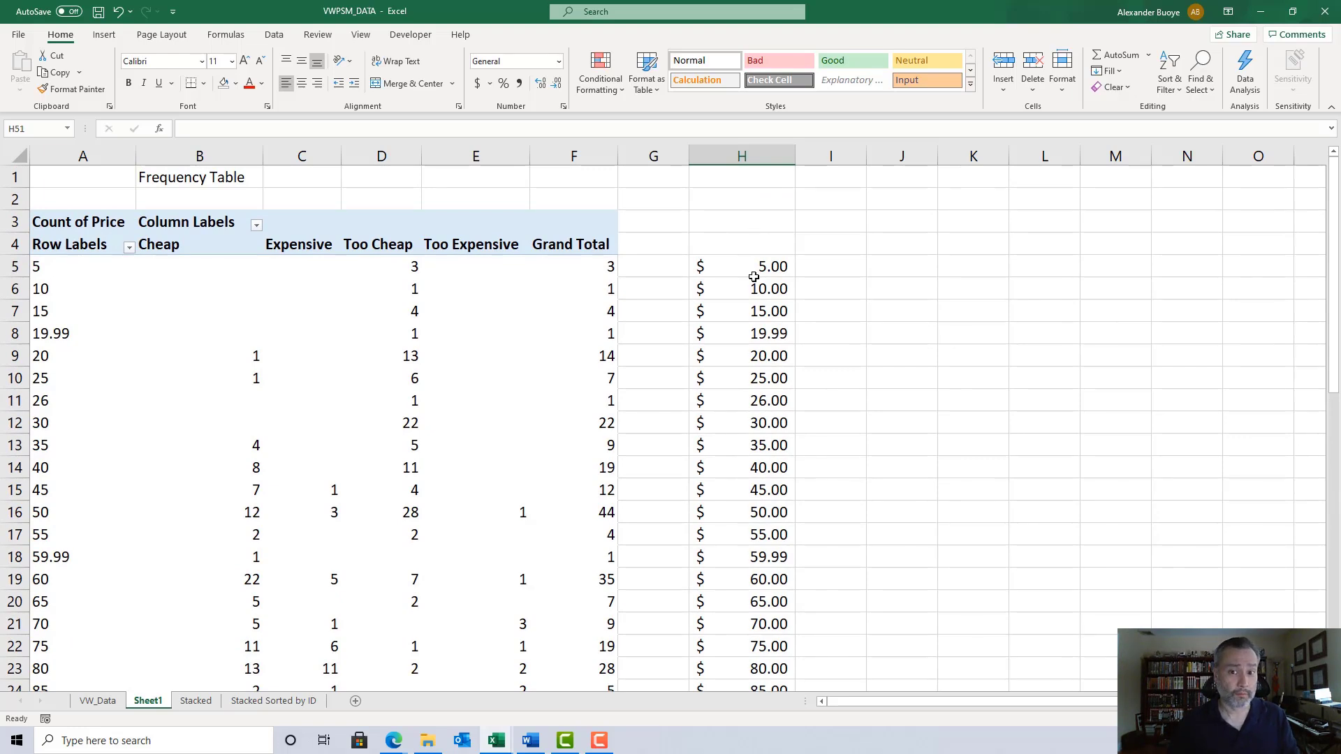
Copy the Cheap, Expensive, Too Cheap and Too Expensive headings from B4:E4 into I4:L4
click(750, 245)
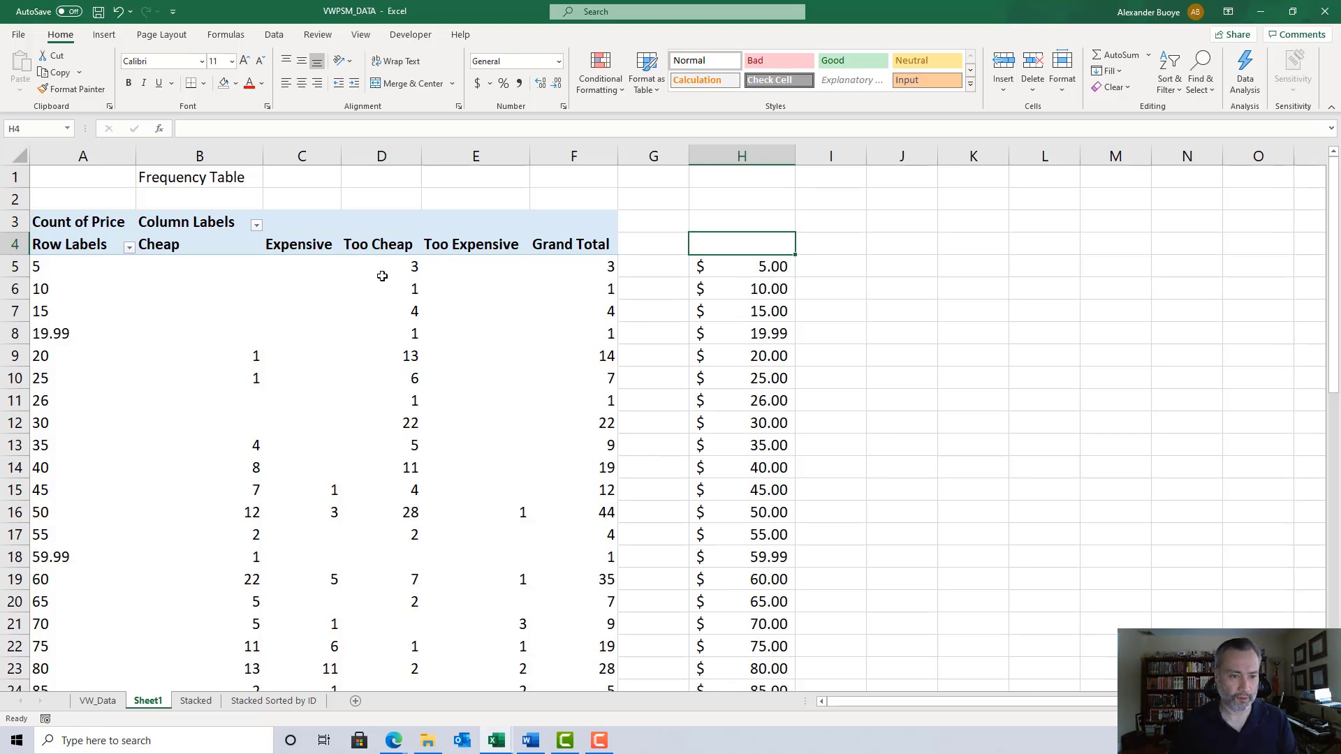
click(187, 245)
drag(187, 245, 496, 251)
key(ctrl+c)
click(810, 247)
key(ctrl+v)
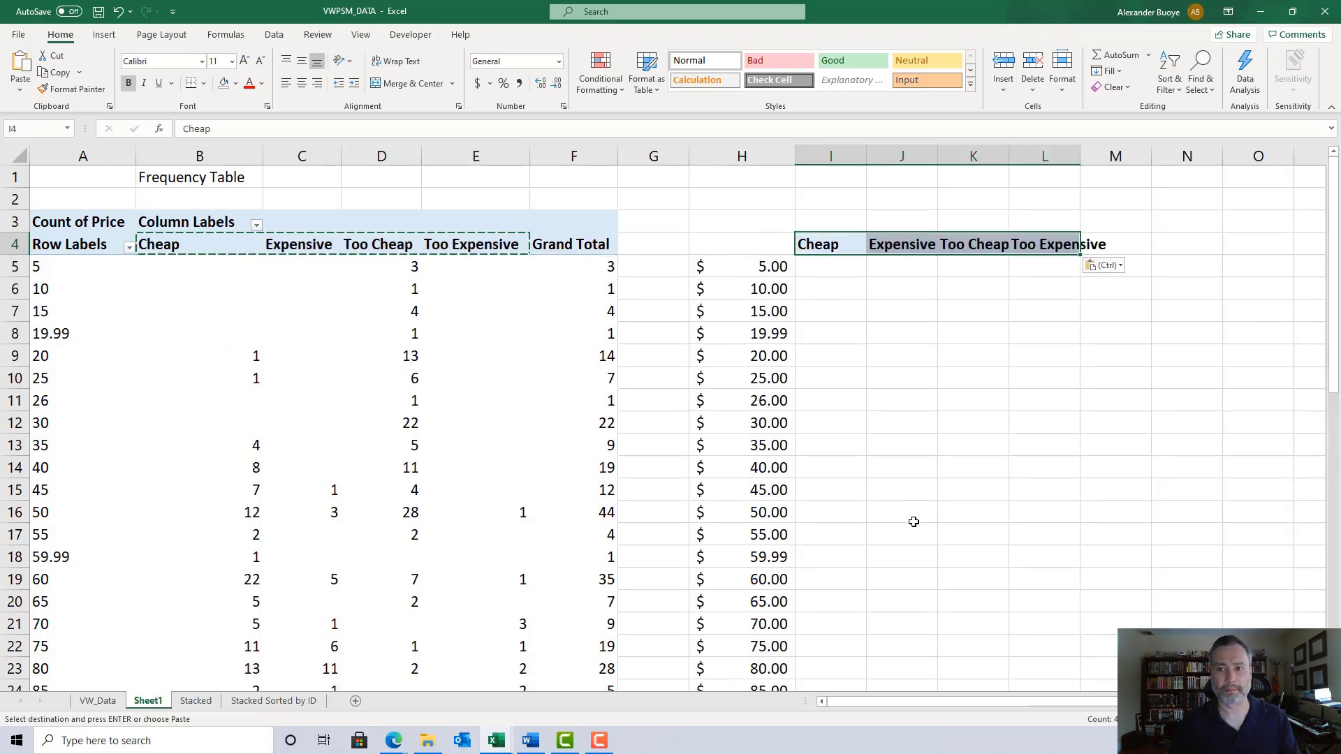
Narrow column I to fit its Cheap heading, leaving a little extra width
double_click(866, 154)
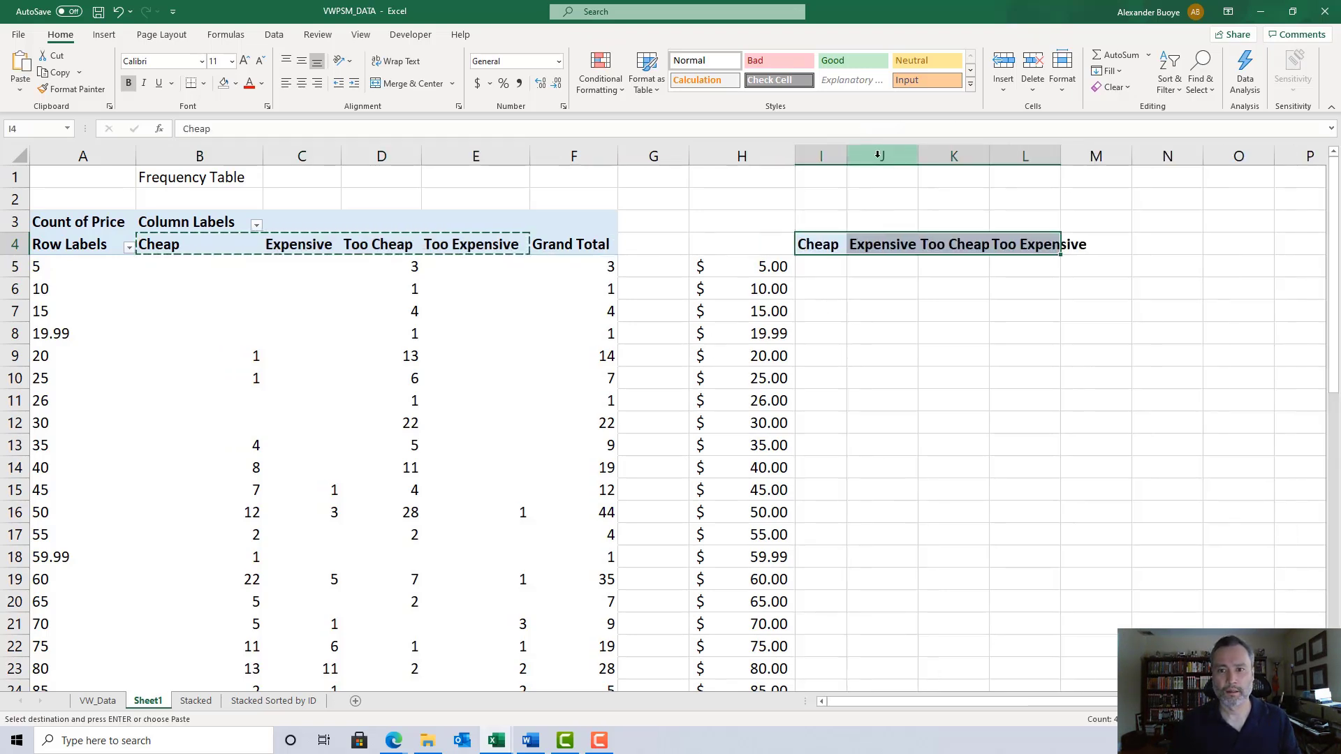
drag(847, 154, 858, 154)
click(912, 333)
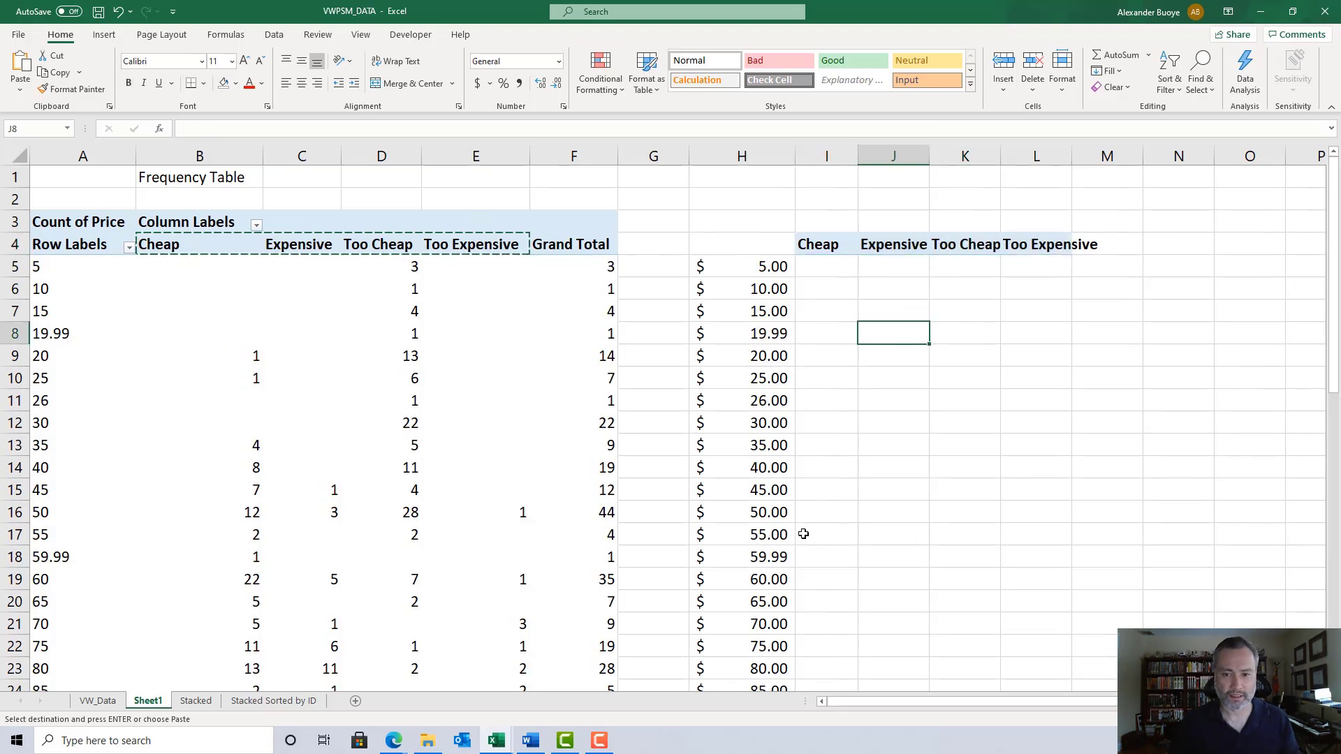
Duplicate the empty price table in columns H:L twice, with the copies starting in N1 and T1
click(763, 152)
drag(764, 151, 1017, 150)
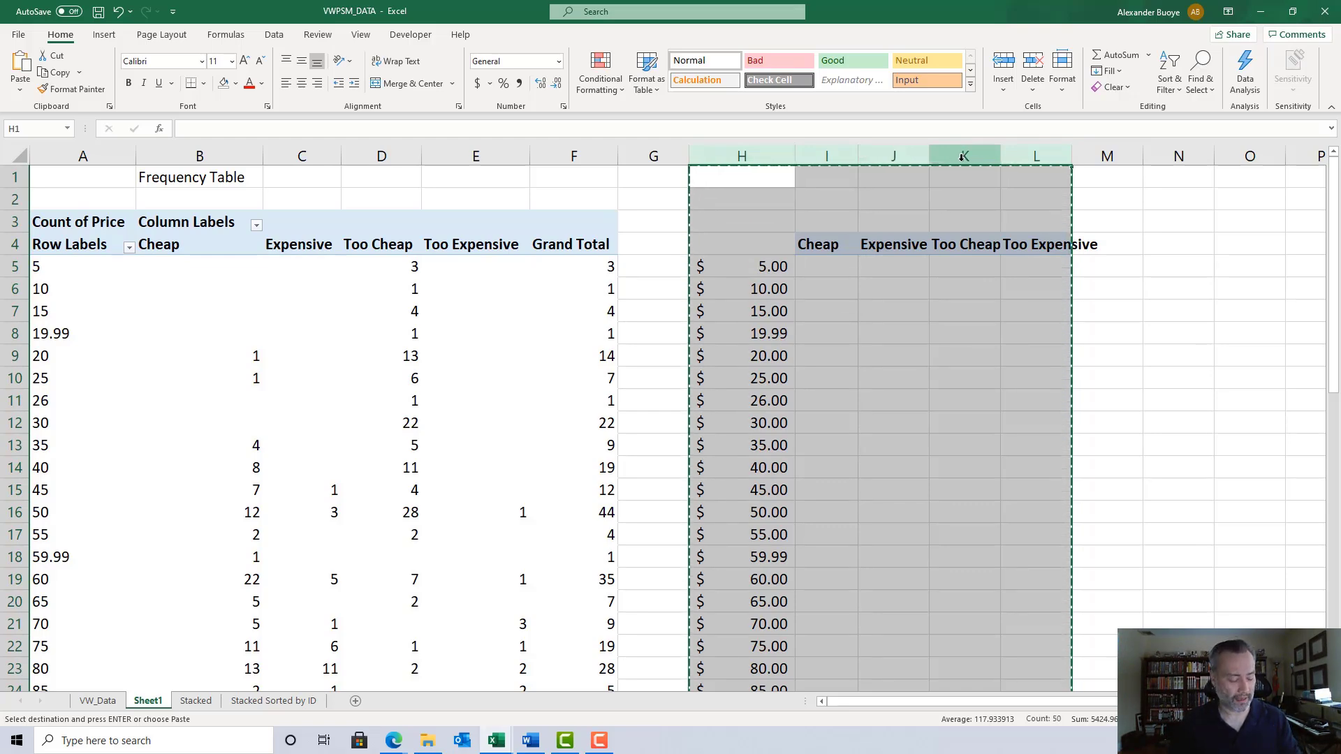
click(1193, 176)
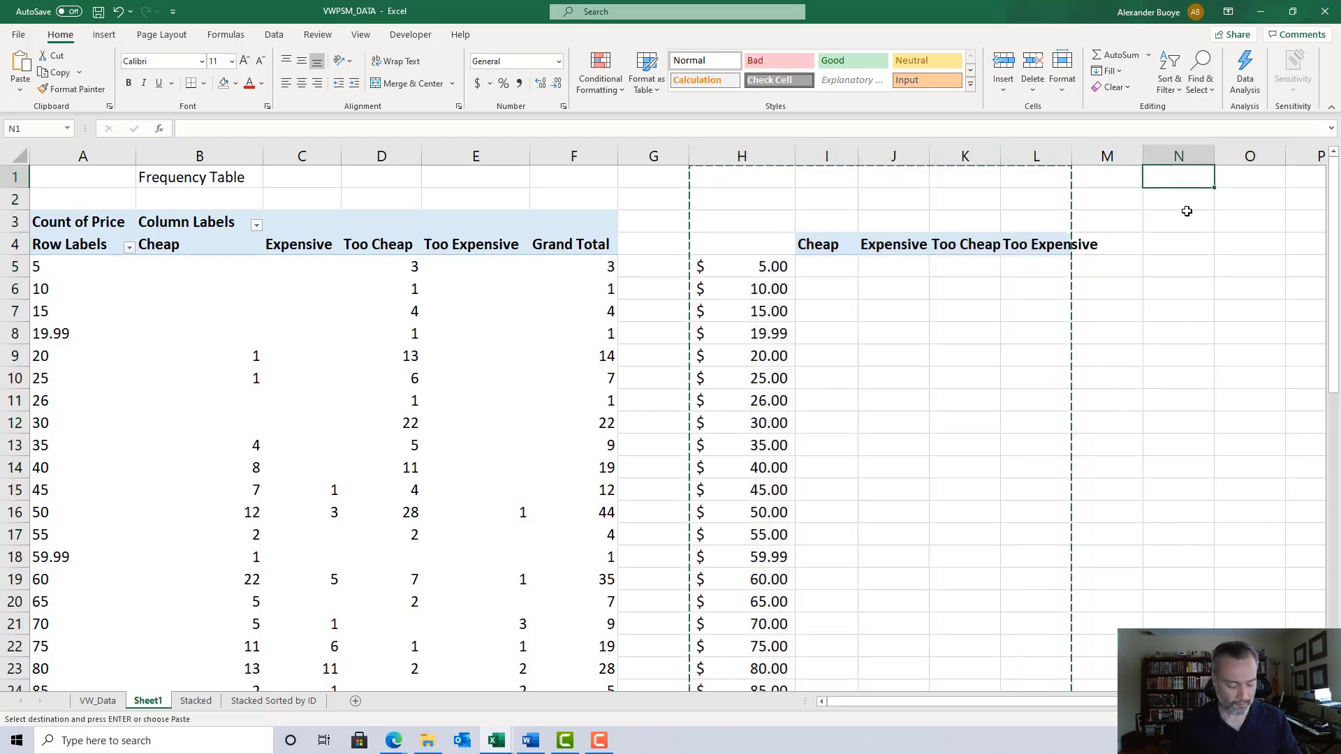
key(ctrl+v)
scroll(1076, 711, right, 3)
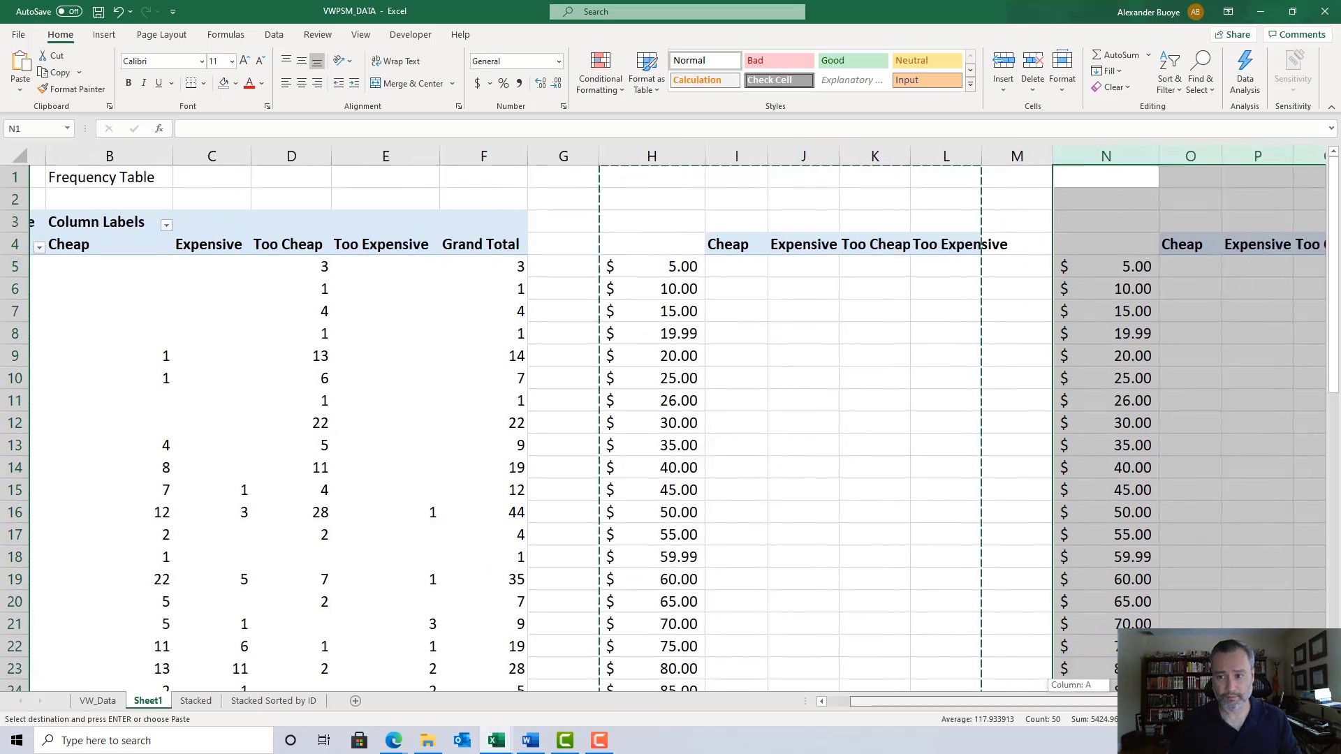
click(1296, 176)
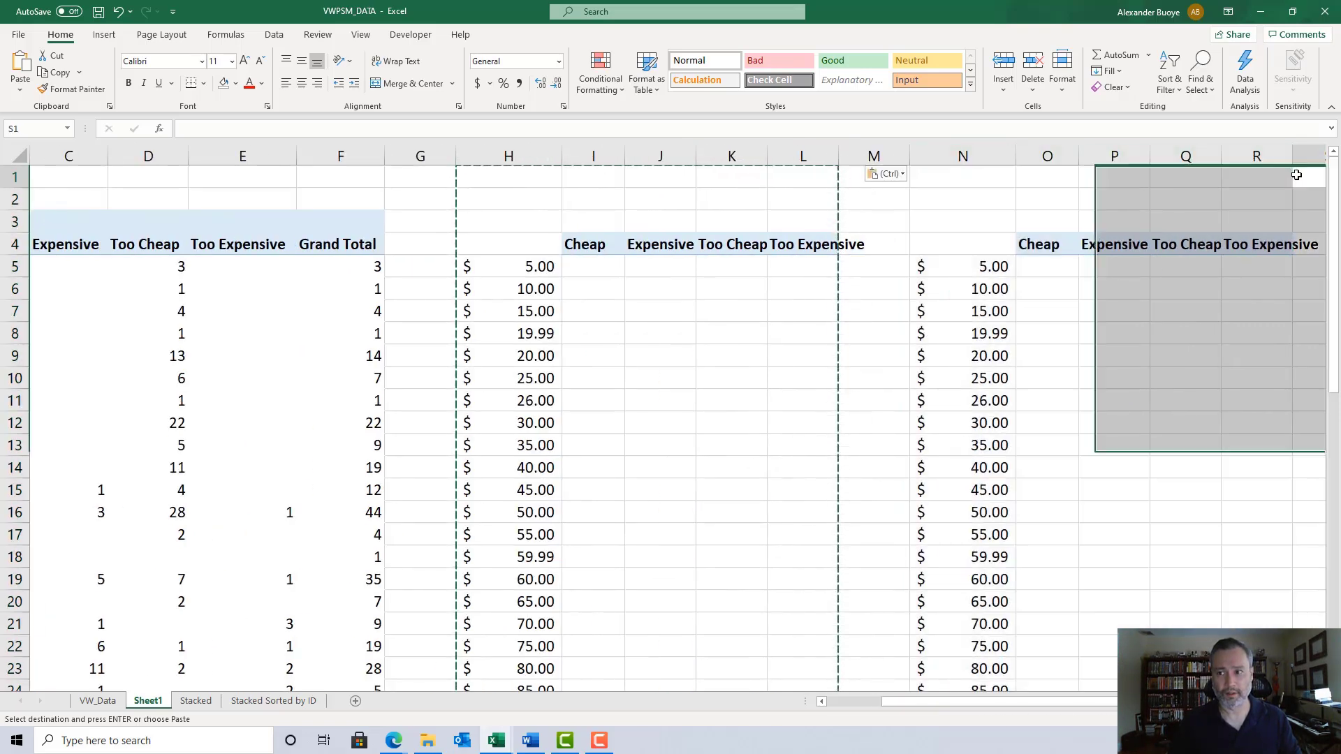
scroll(1230, 180, right, 3)
click(1230, 180)
key(ctrl+v)
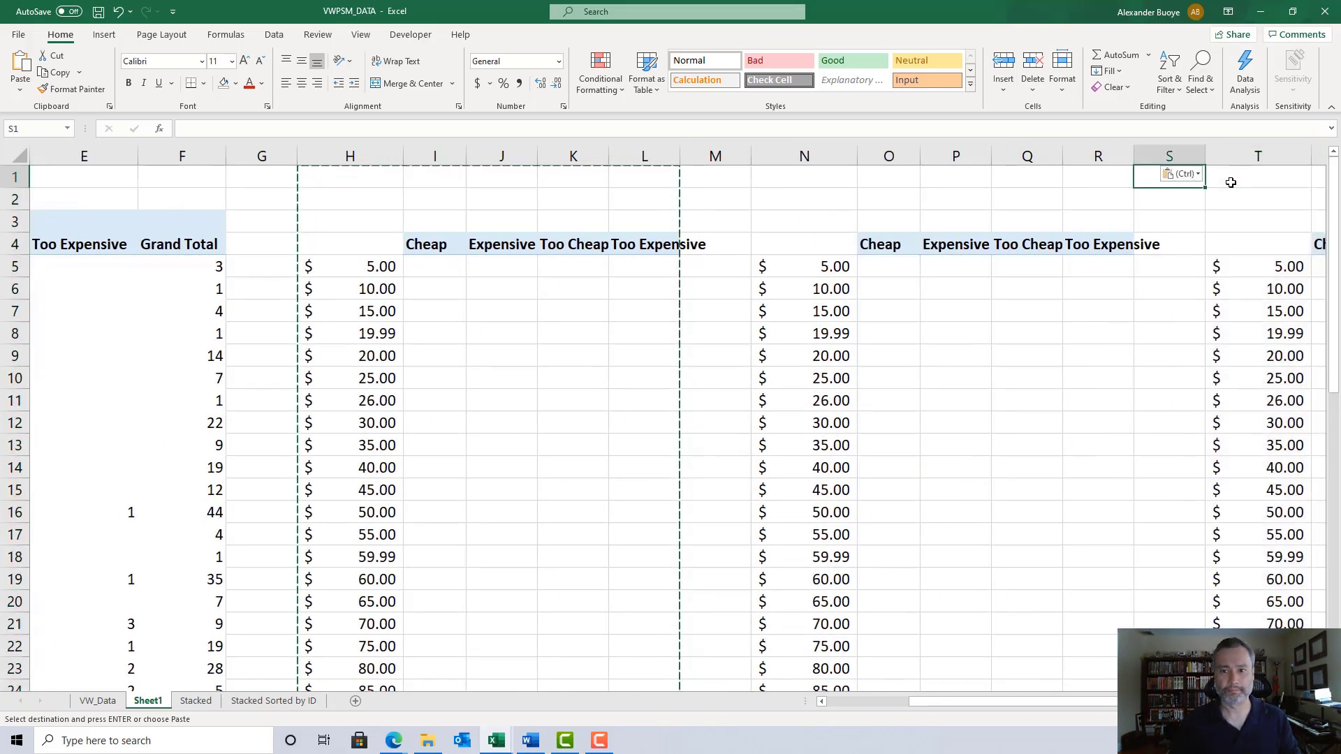
Enter the title Cumulative Frequency in cell H1 above the first copied price table
scroll(1230, 182, right, 2)
click(1230, 182)
key(Left)
key(Left)
key(Left)
key(Left)
key(Left)
key(Left)
key(Left)
key(Left)
key(Left)
key(Left)
key(Left)
key(Left)
key(Left)
key(Left)
key(Left)
key(Left)
key(Left)
key(Left)
key(Left)
key(Left)
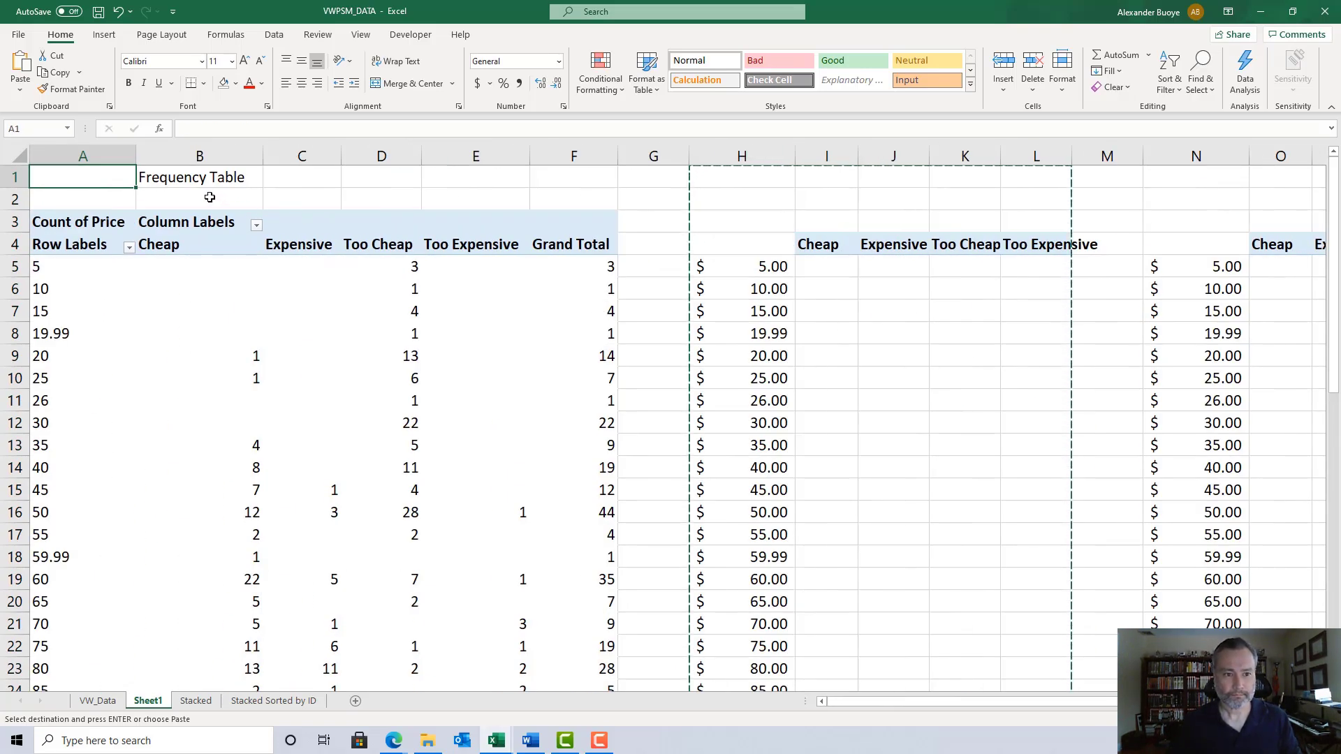
click(195, 177)
click(735, 180)
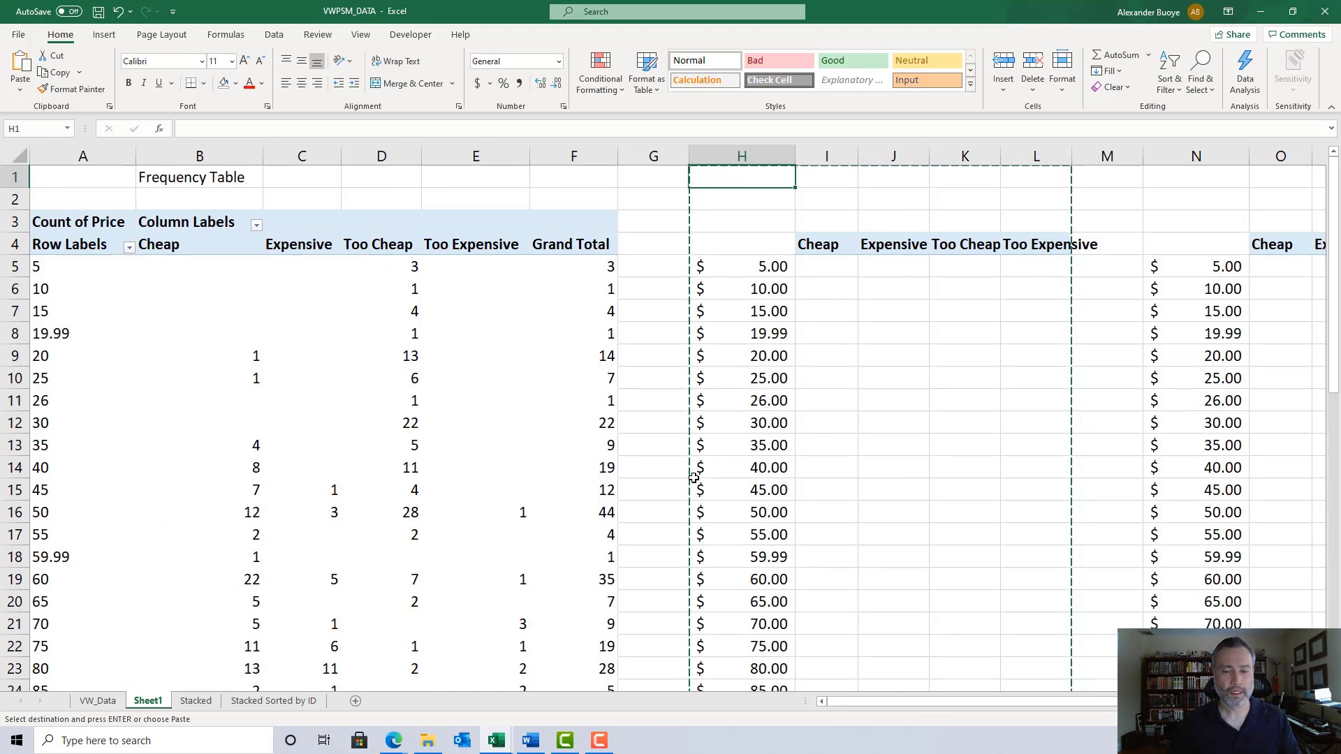
text(Cum)
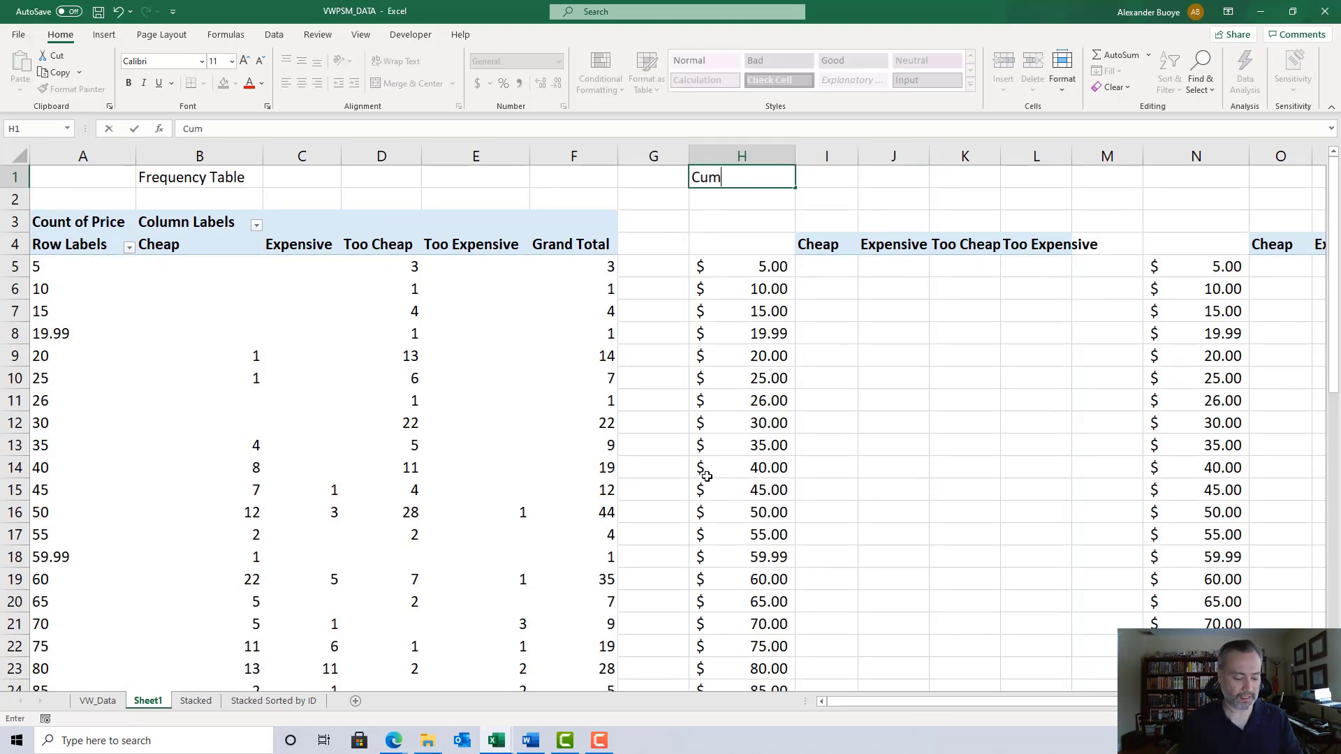
text(ulative Frequency)
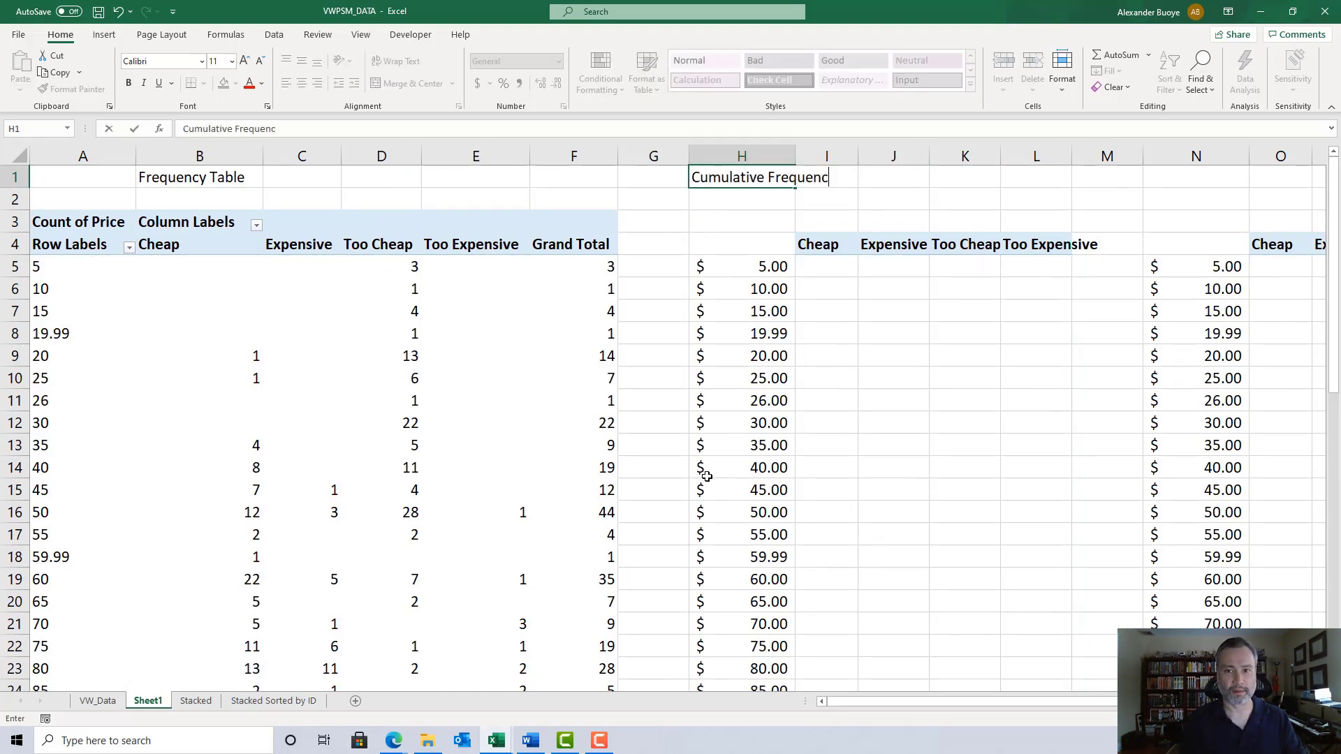
key(Return)
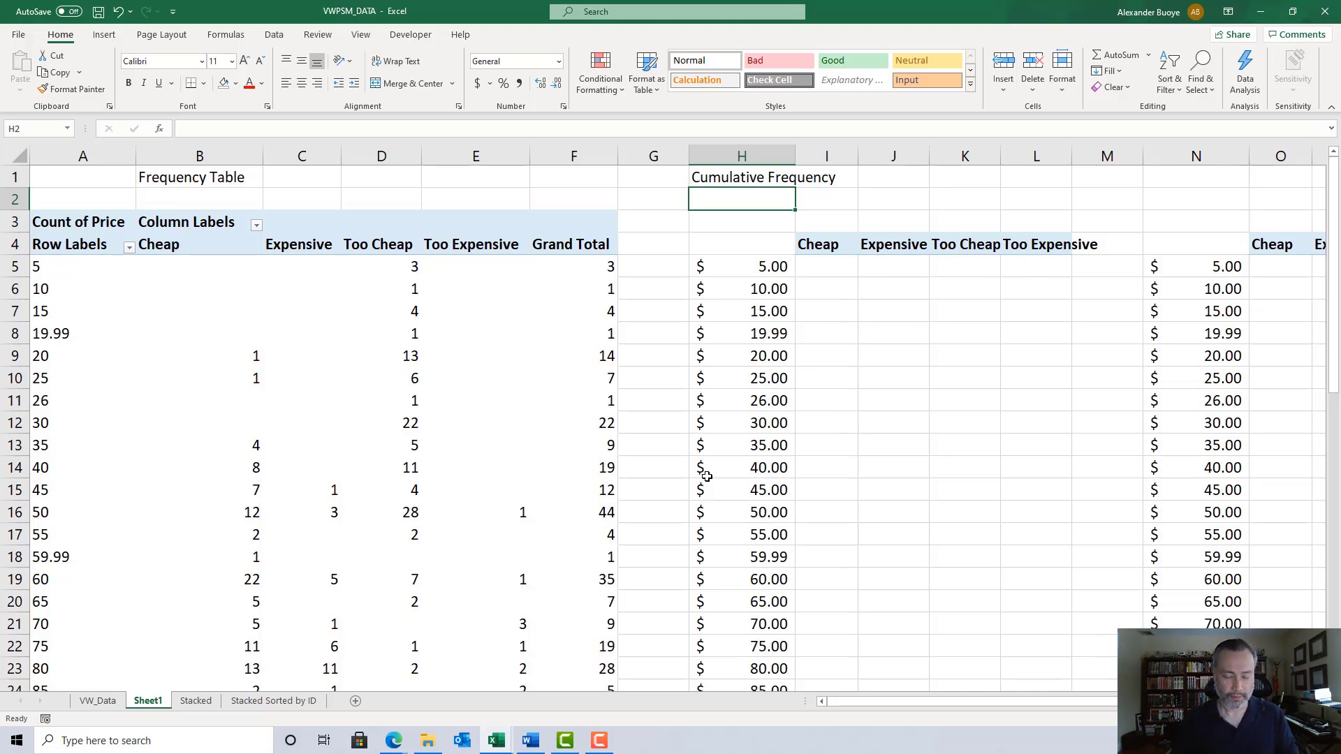
Enter the formula =B5 in cell I5 to start the Cheap column of the cumulative frequency table
click(828, 267)
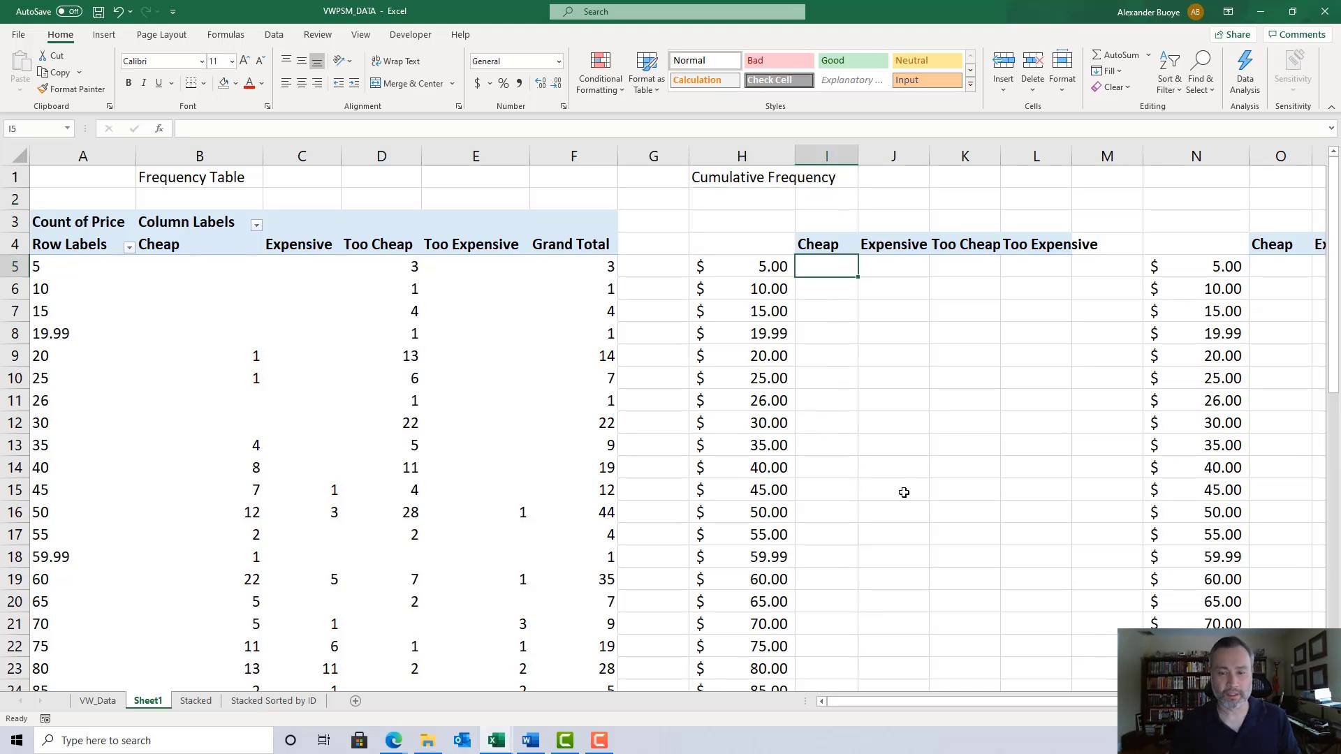
ctrl+scroll(904, 492, up, 1)
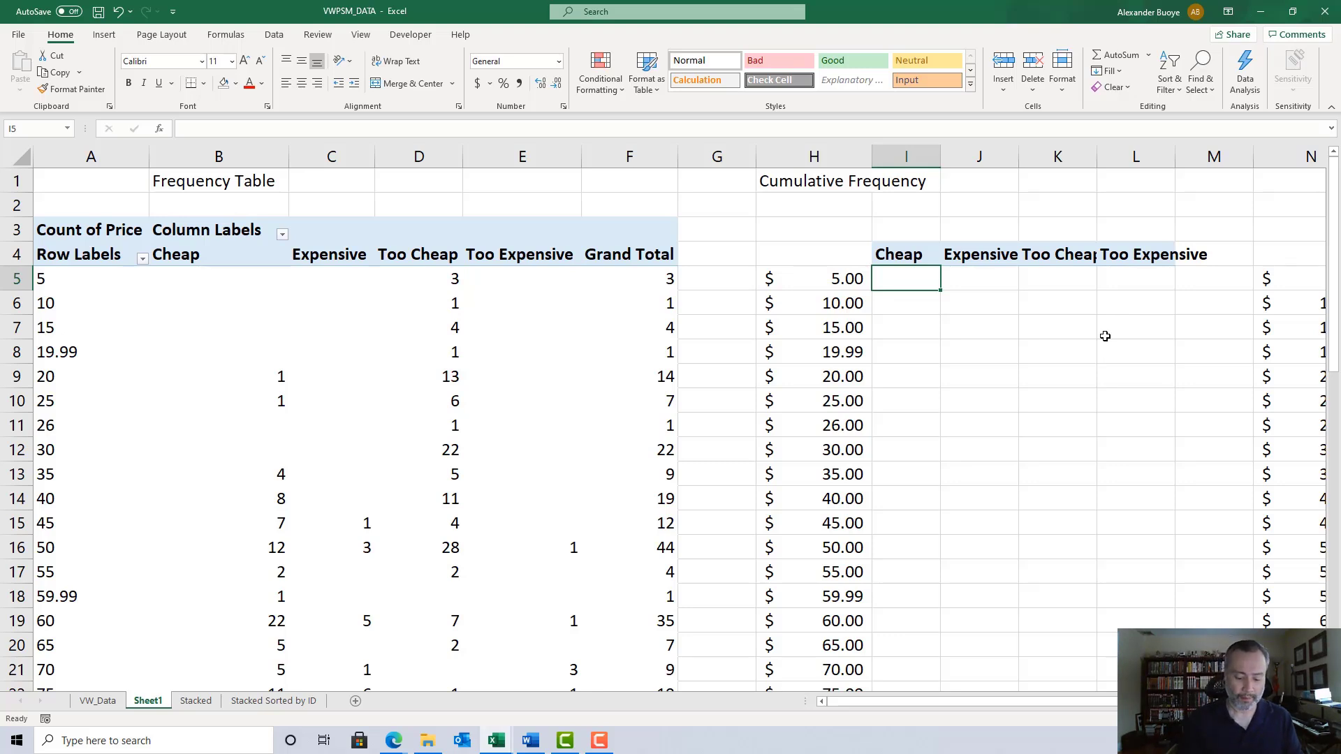
text(=)
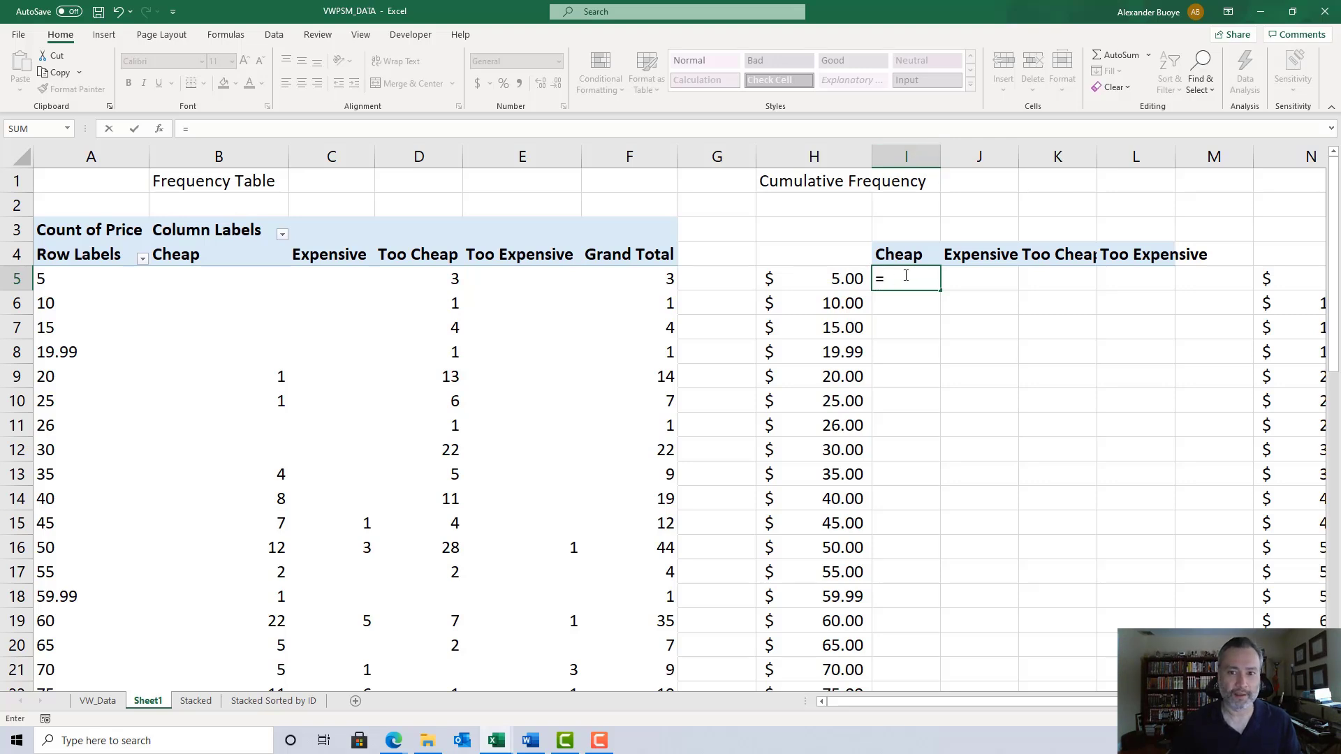
click(221, 274)
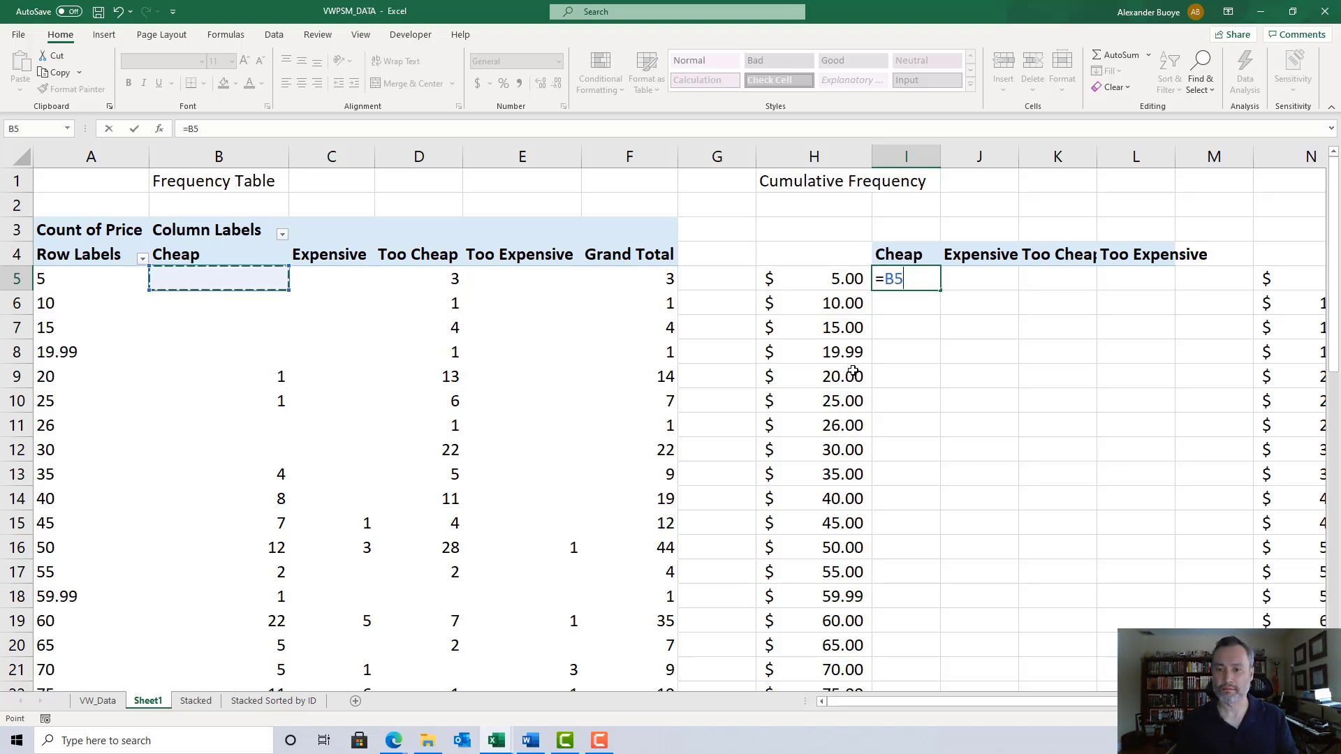
key(Return)
Copy the formula in I5 across J5:L5 for the Expensive, Too Cheap and Too Expensive columns
key(Up)
key(ctrl+c)
key(Right)
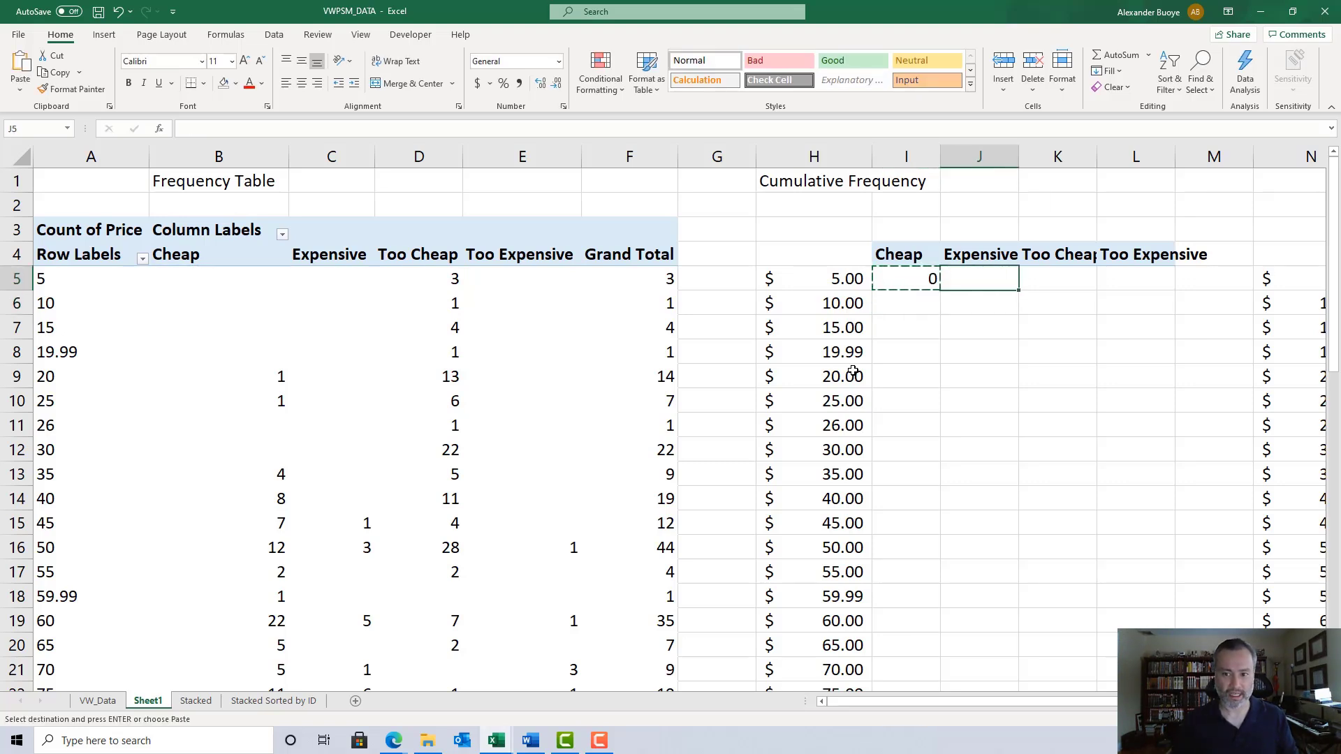
key(shift+Right)
key(shift+Right)
key(ctrl+v)
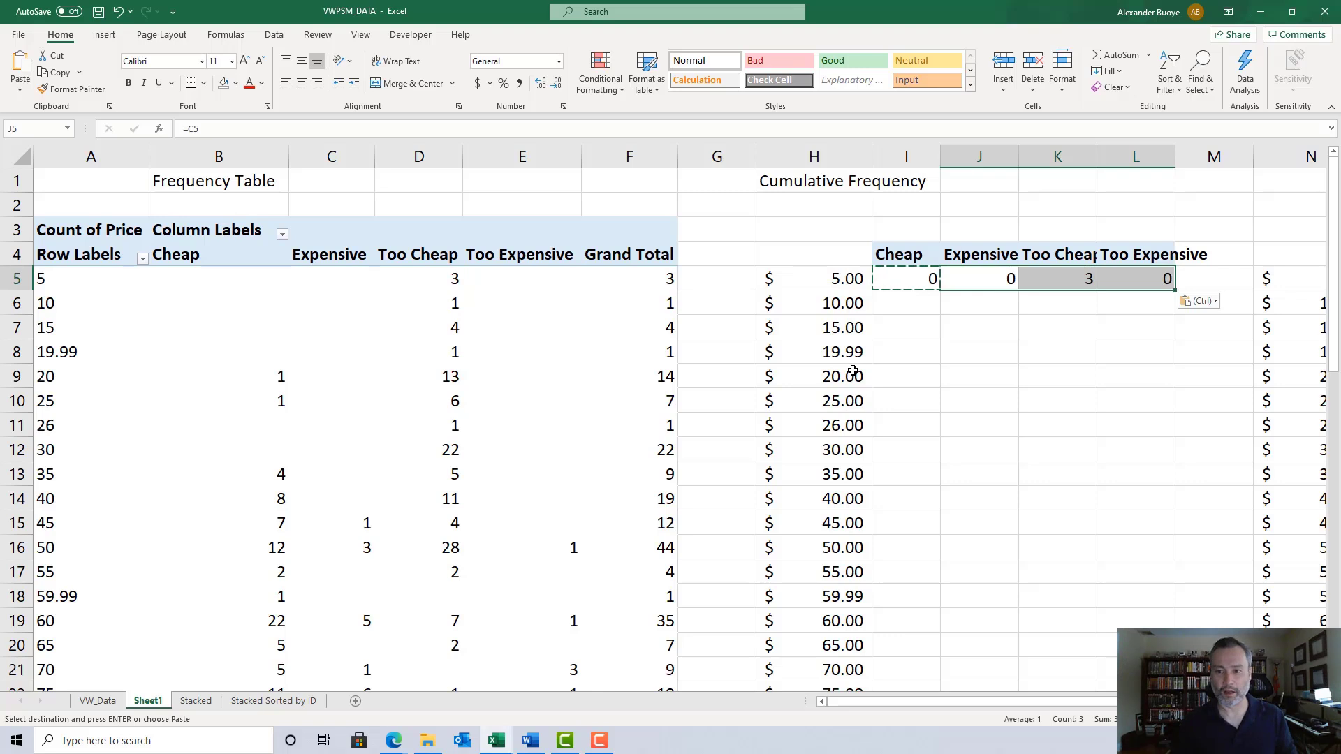
click(889, 319)
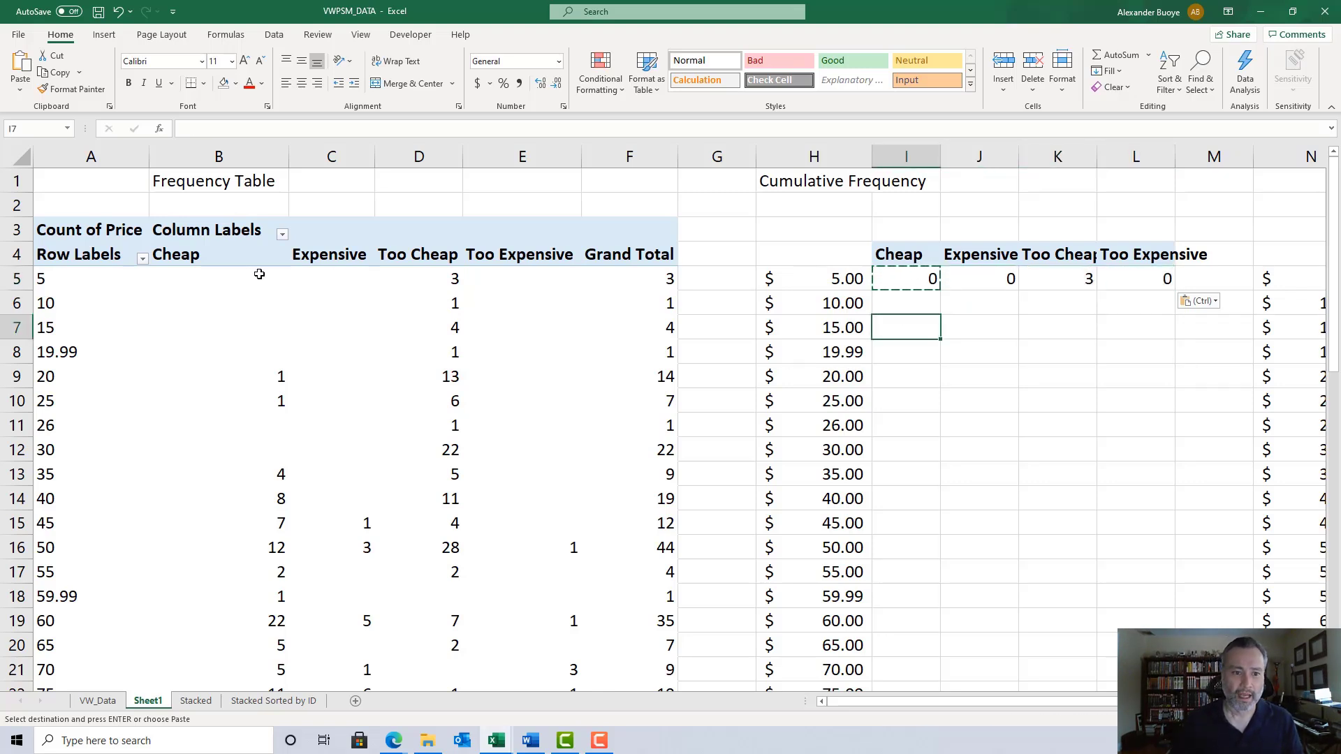
click(236, 274)
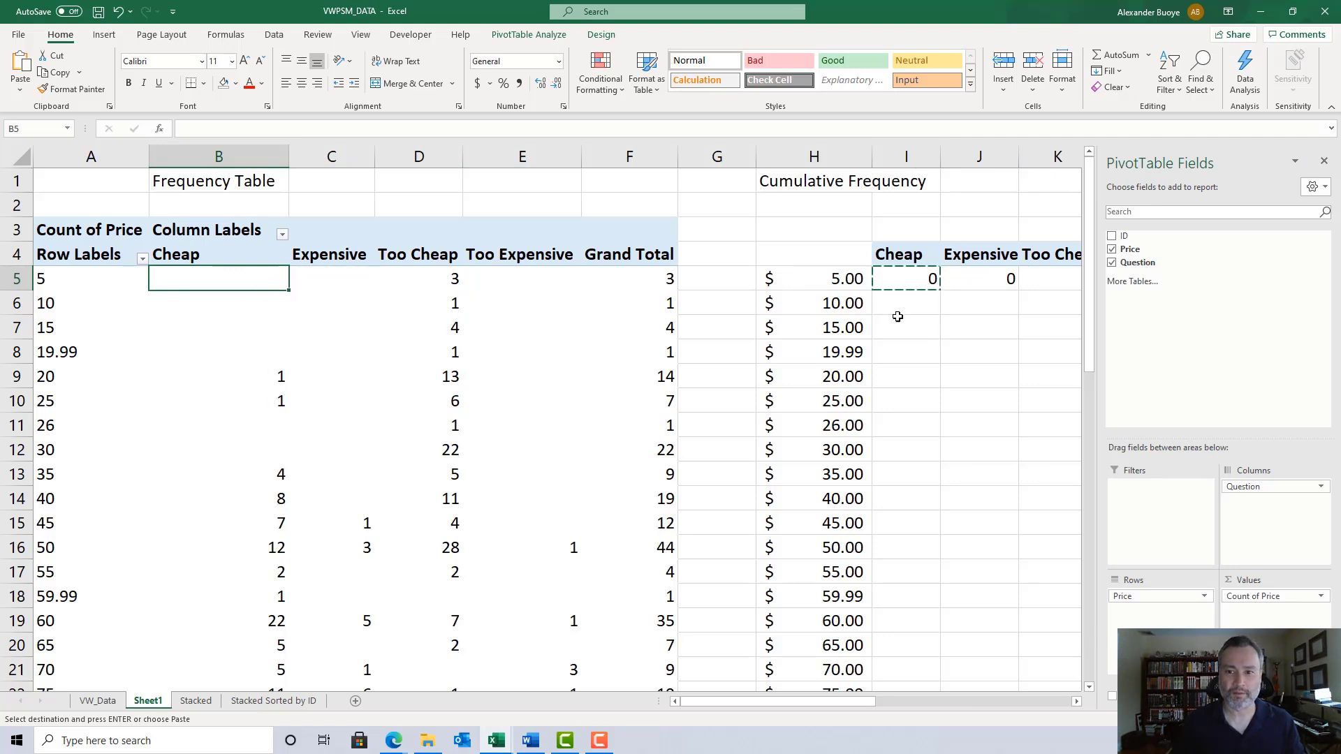
click(913, 278)
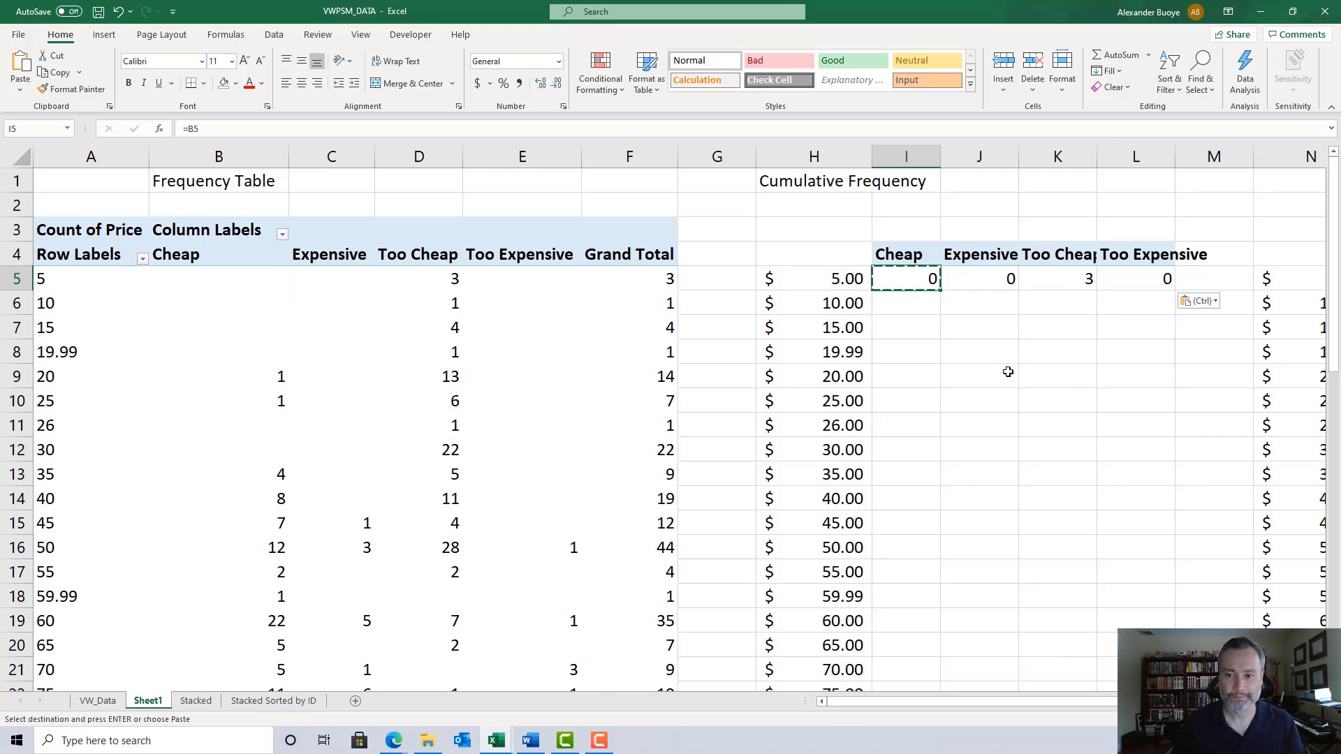
Auto-fit the widths of columns J, K and L to their Expensive, Too Cheap and Too Expensive headings
double_click(1019, 153)
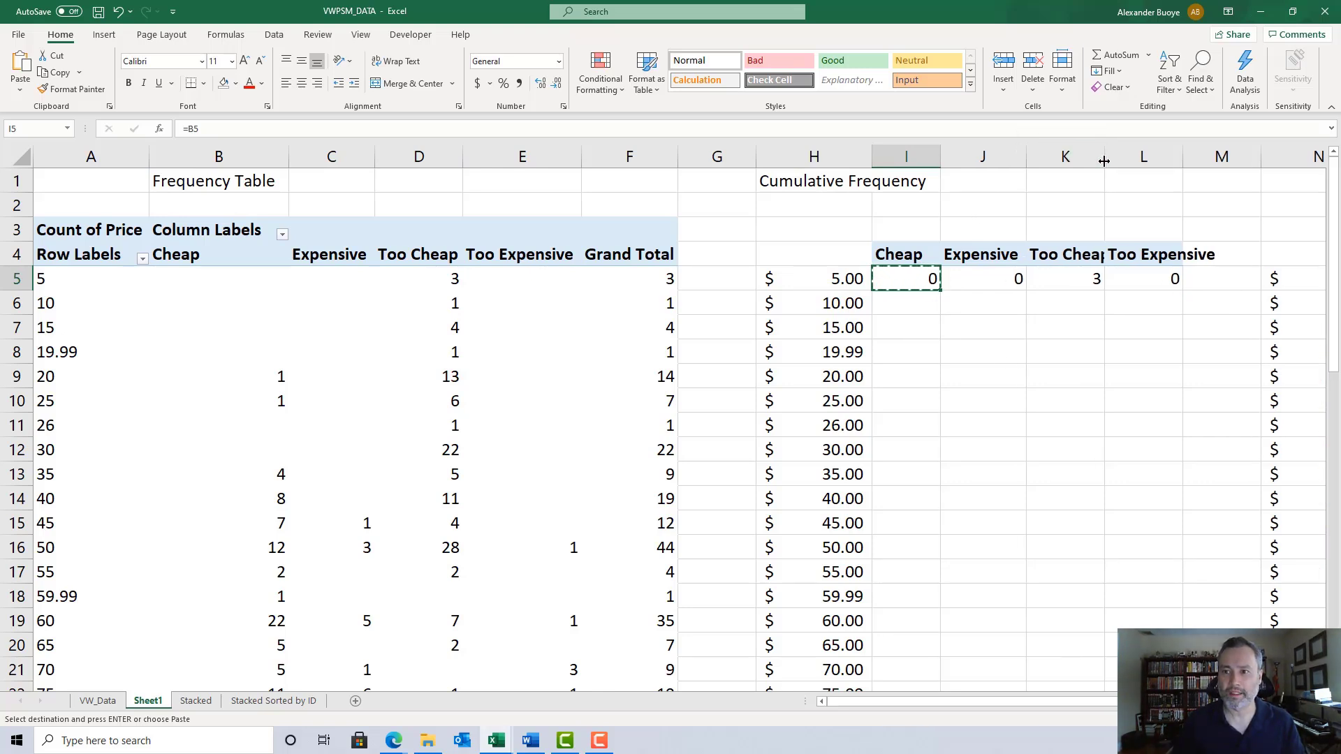
double_click(1104, 155)
double_click(1196, 160)
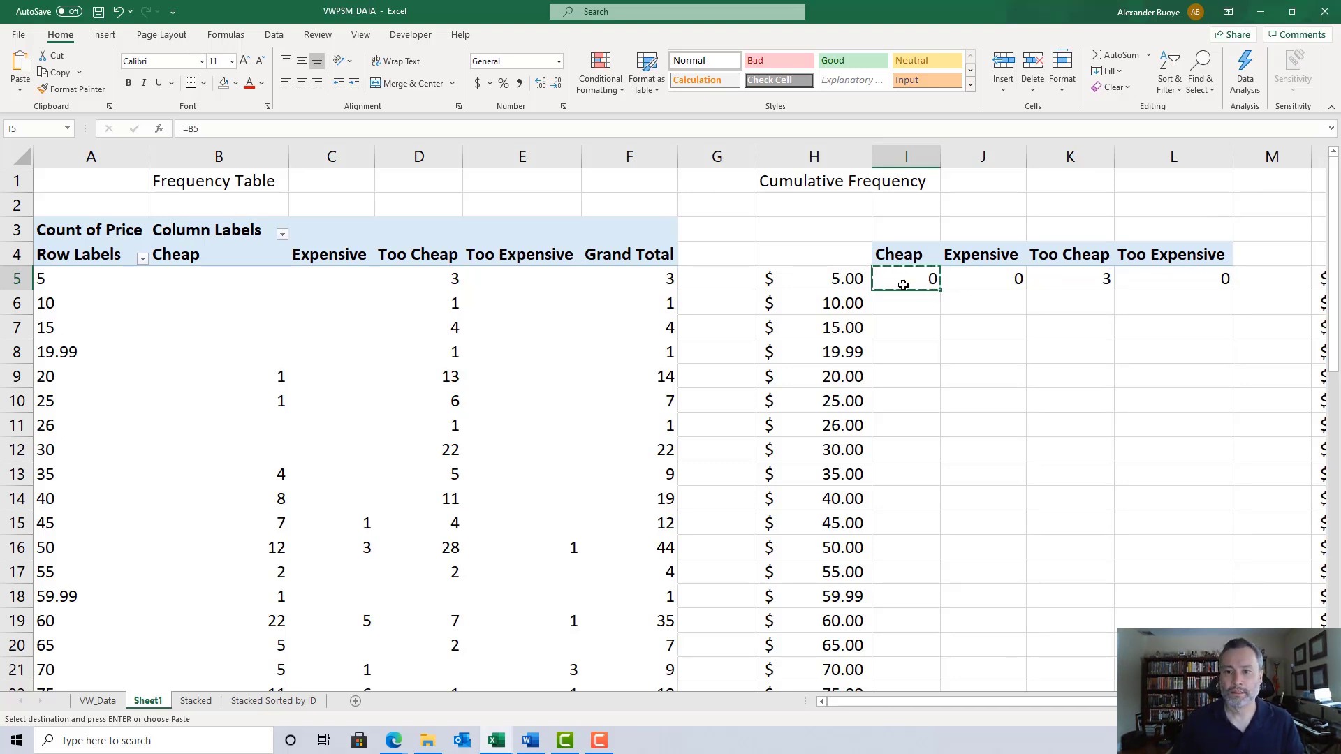
Enter the running-total formula =I5+B6 in cell I6 of the cumulative frequency table's Cheap column
drag(911, 283, 1155, 279)
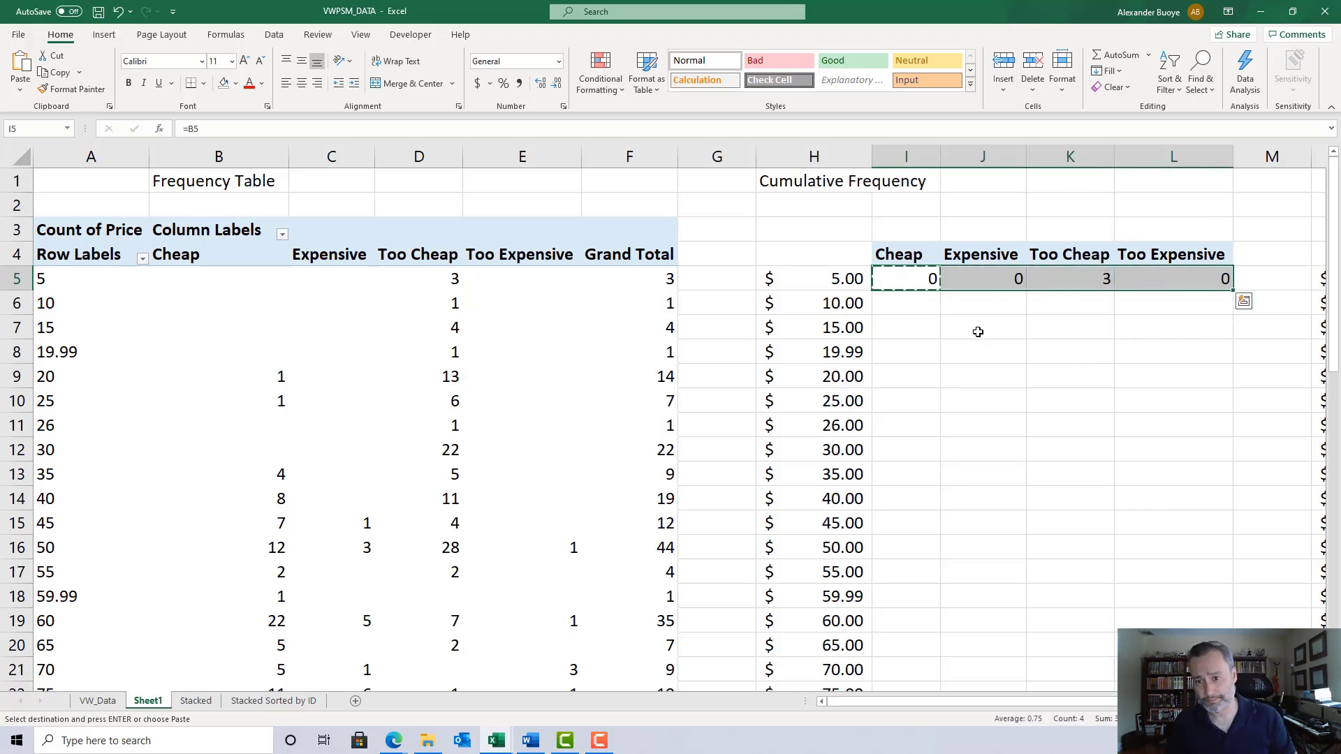
click(906, 300)
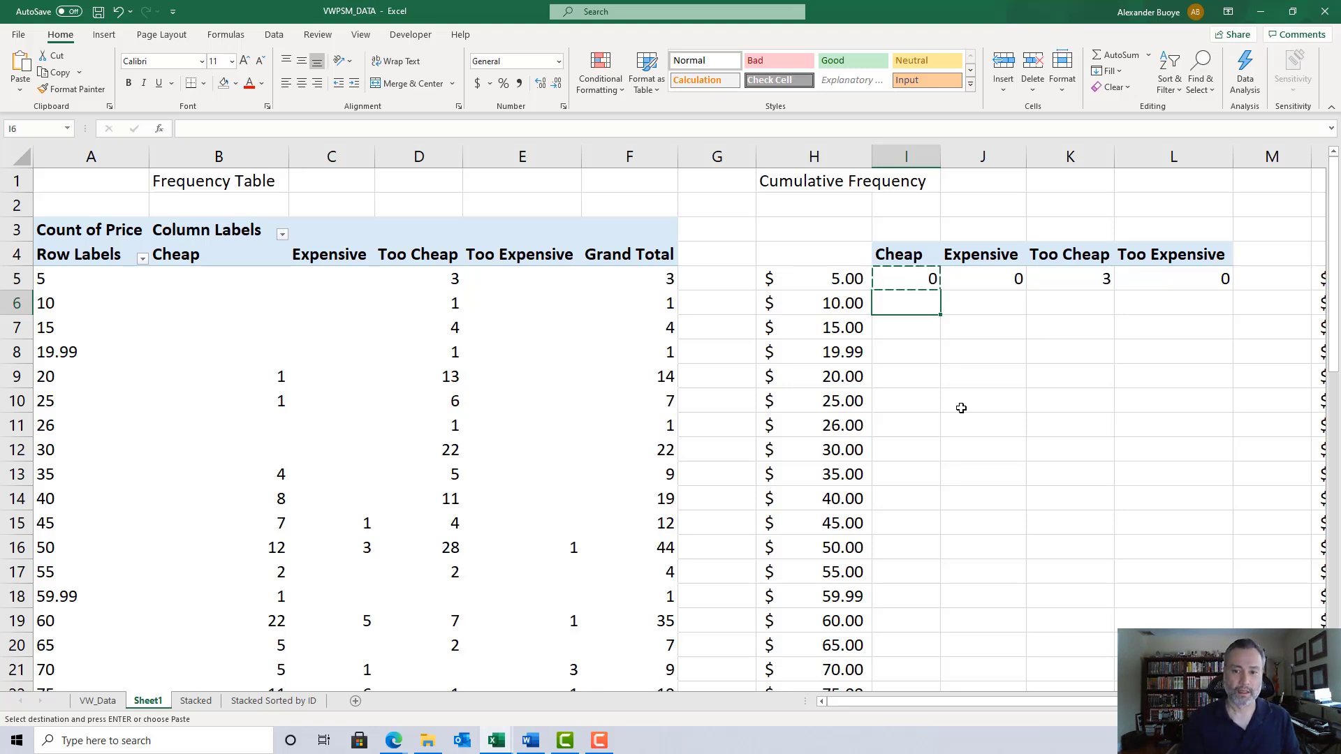
text(=)
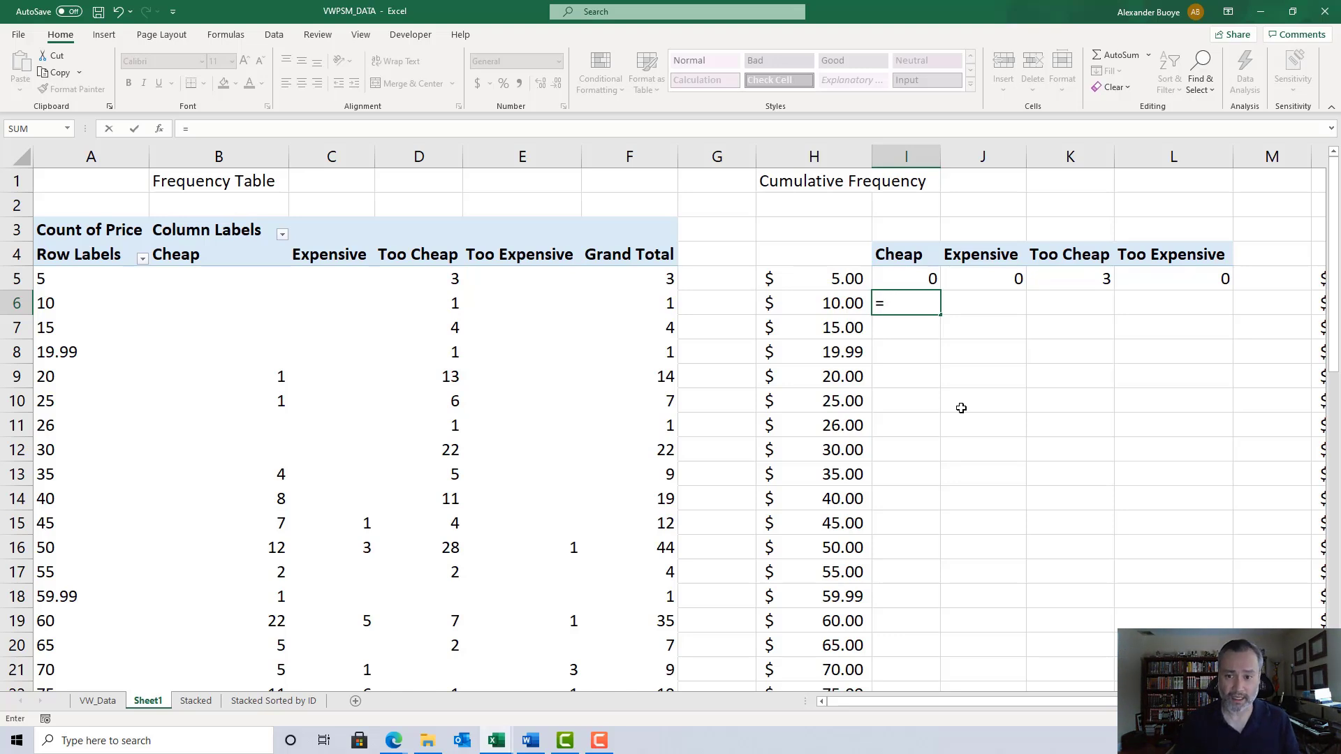
key(Up)
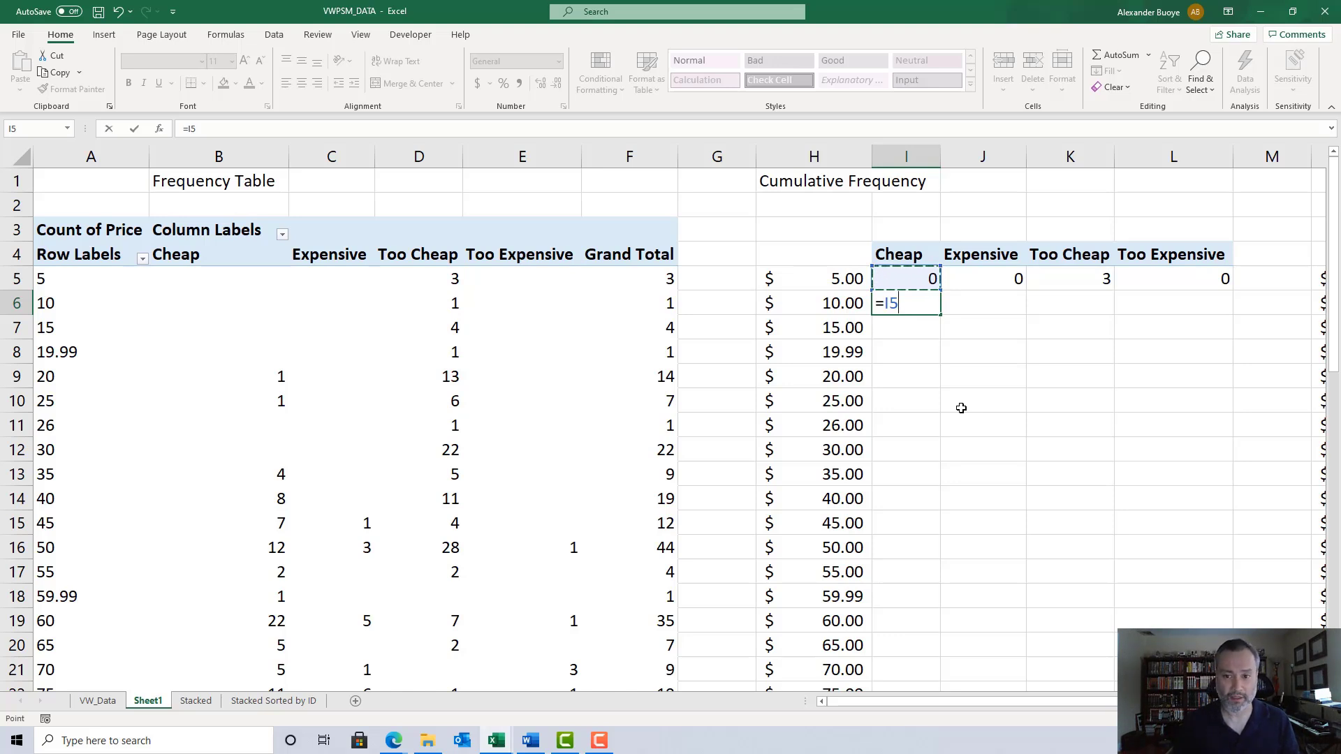
text(+)
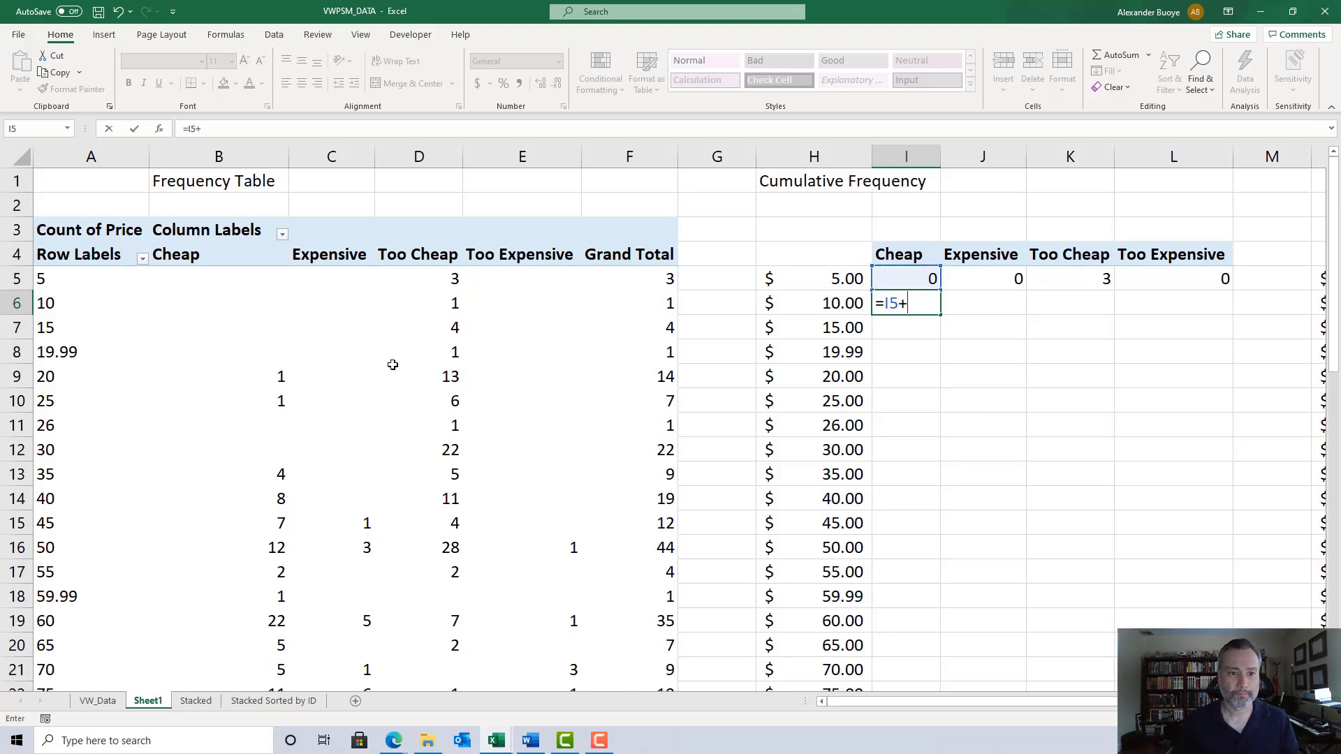
click(250, 305)
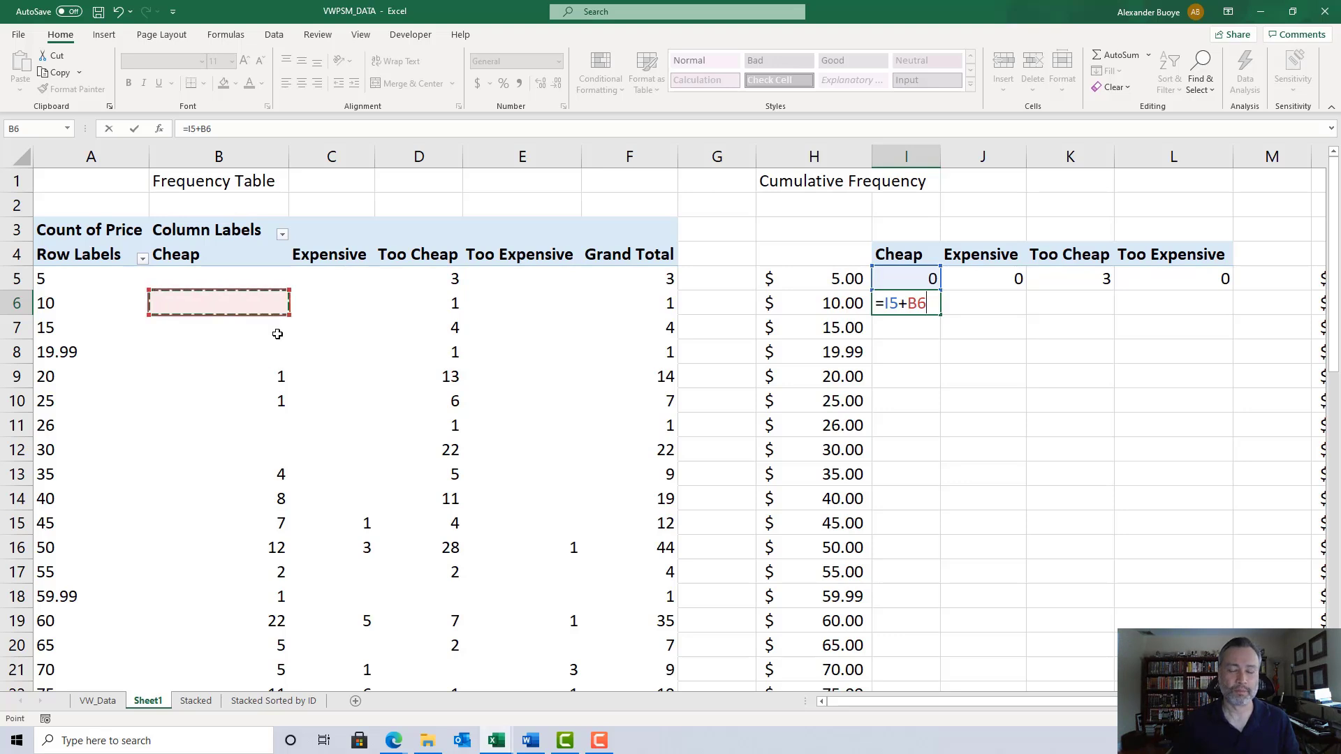
key(Return)
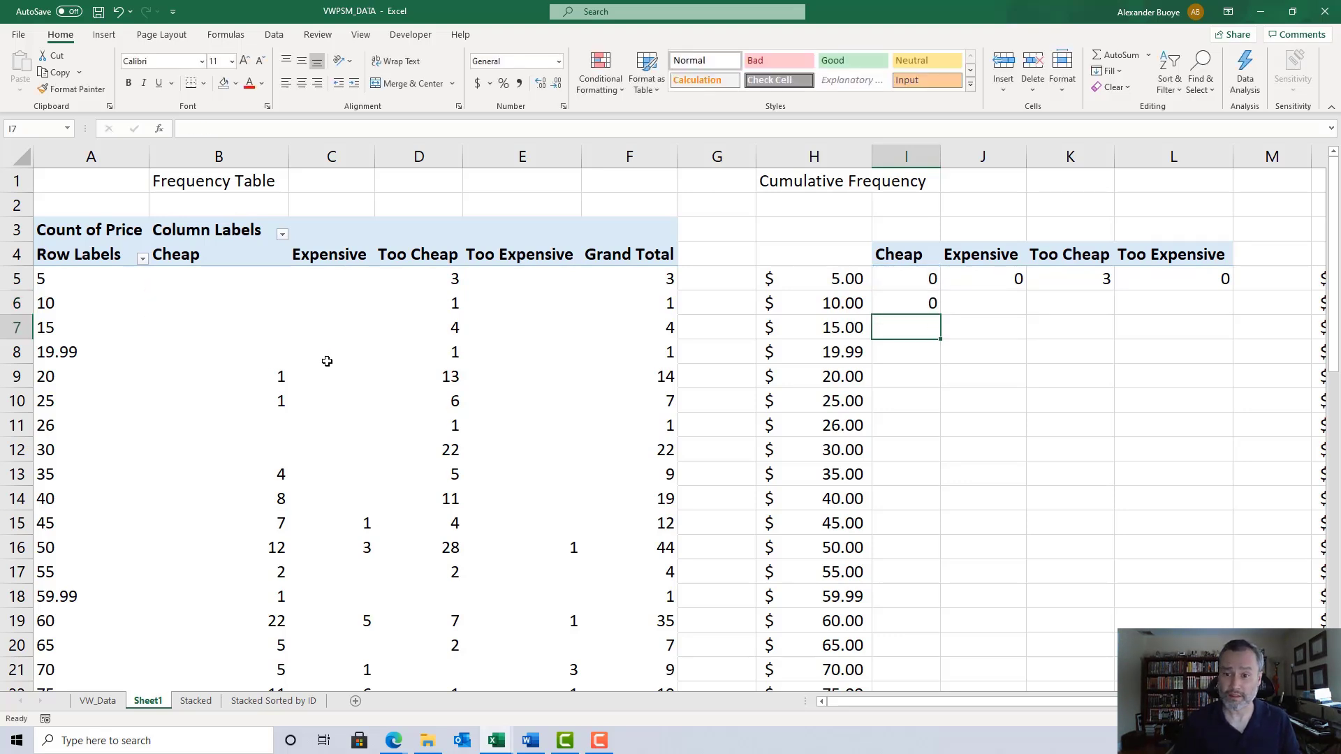
Copy the running-total formula in I6 across J6:L6 for the other three question columns
key(Up)
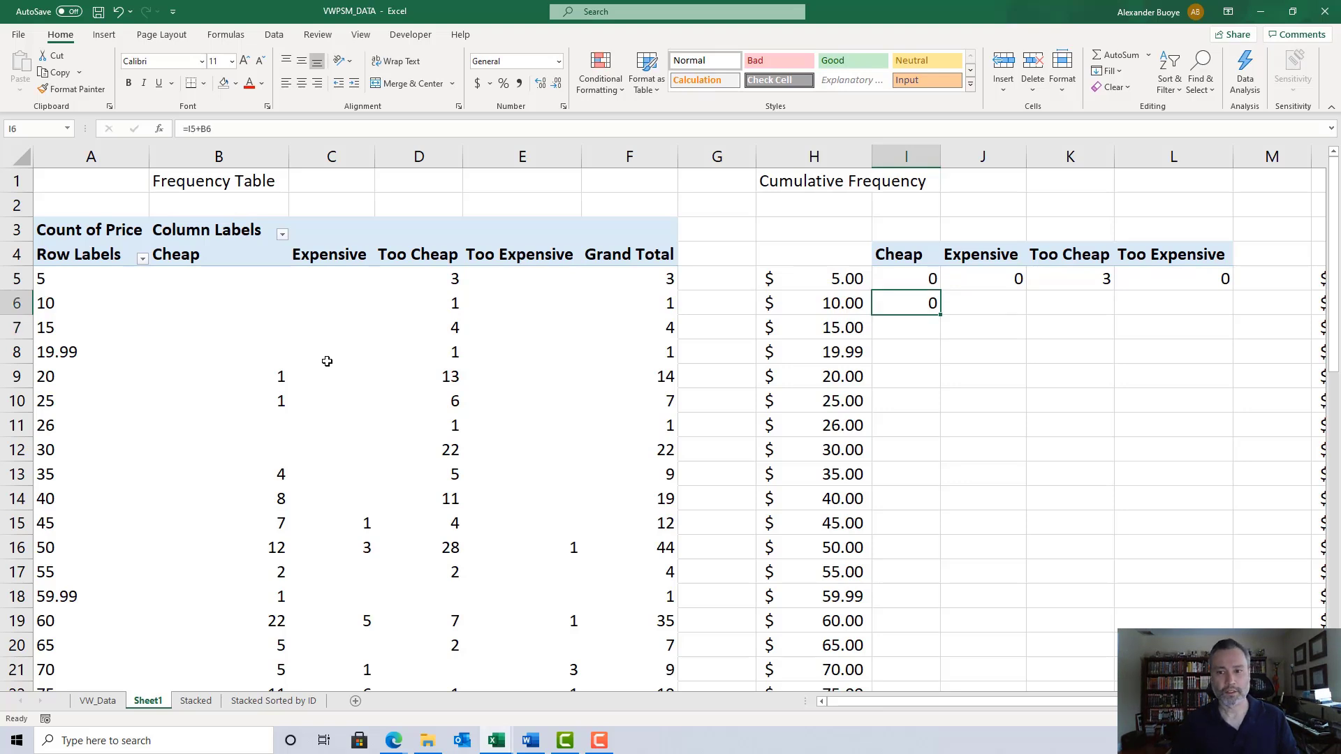
right_click(902, 305)
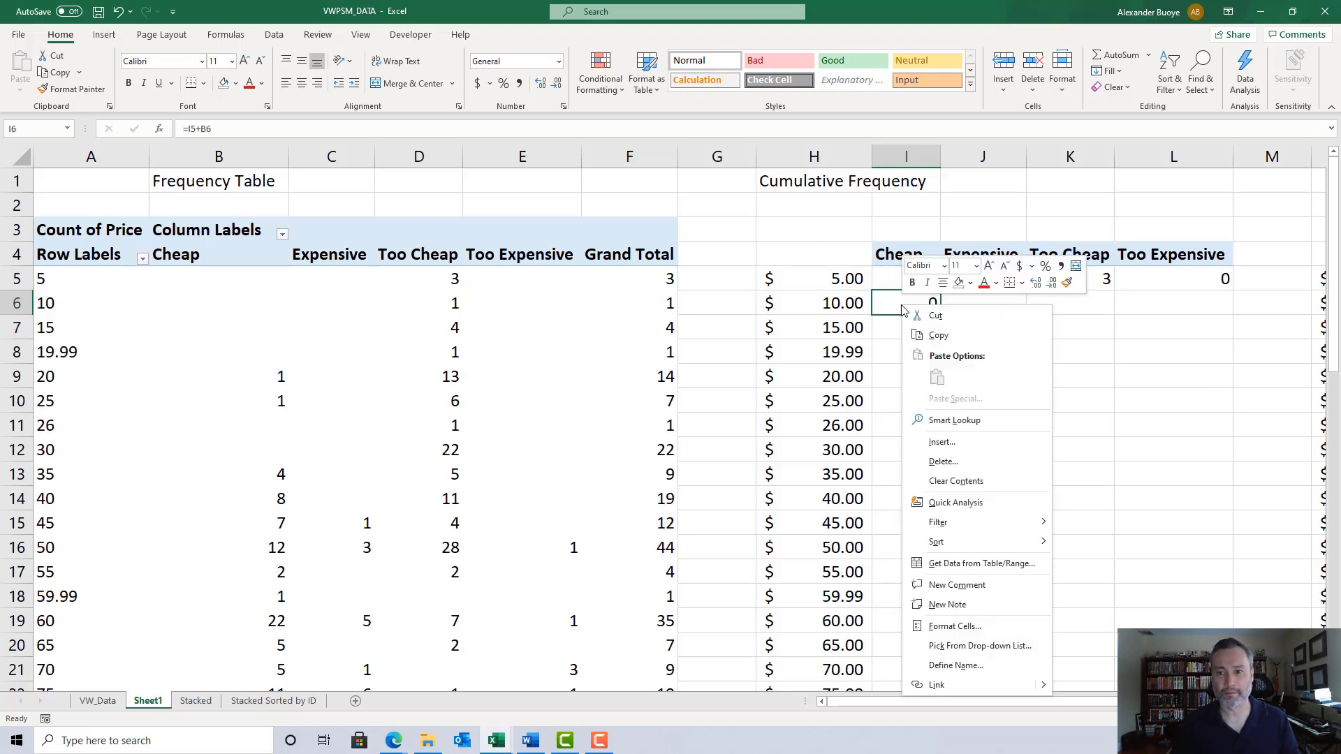
click(935, 334)
drag(974, 301, 1167, 298)
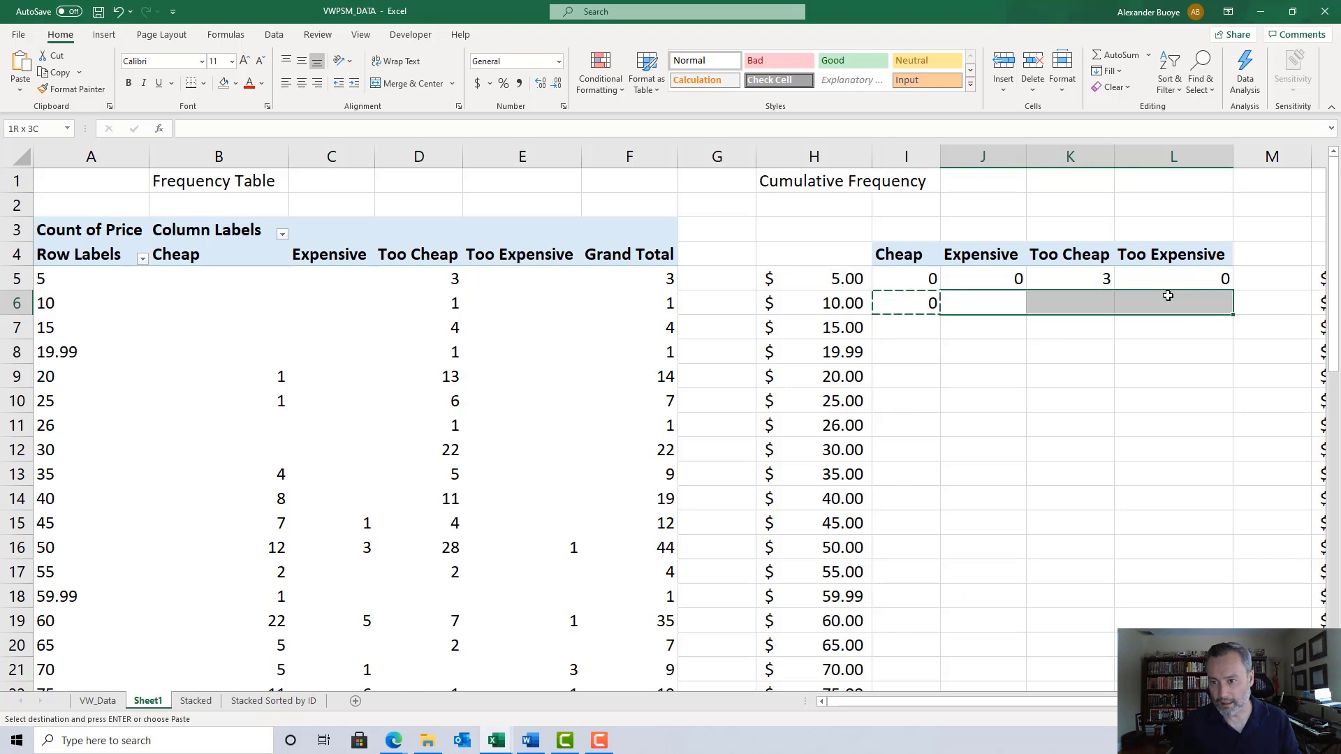
right_click(1167, 298)
click(1200, 369)
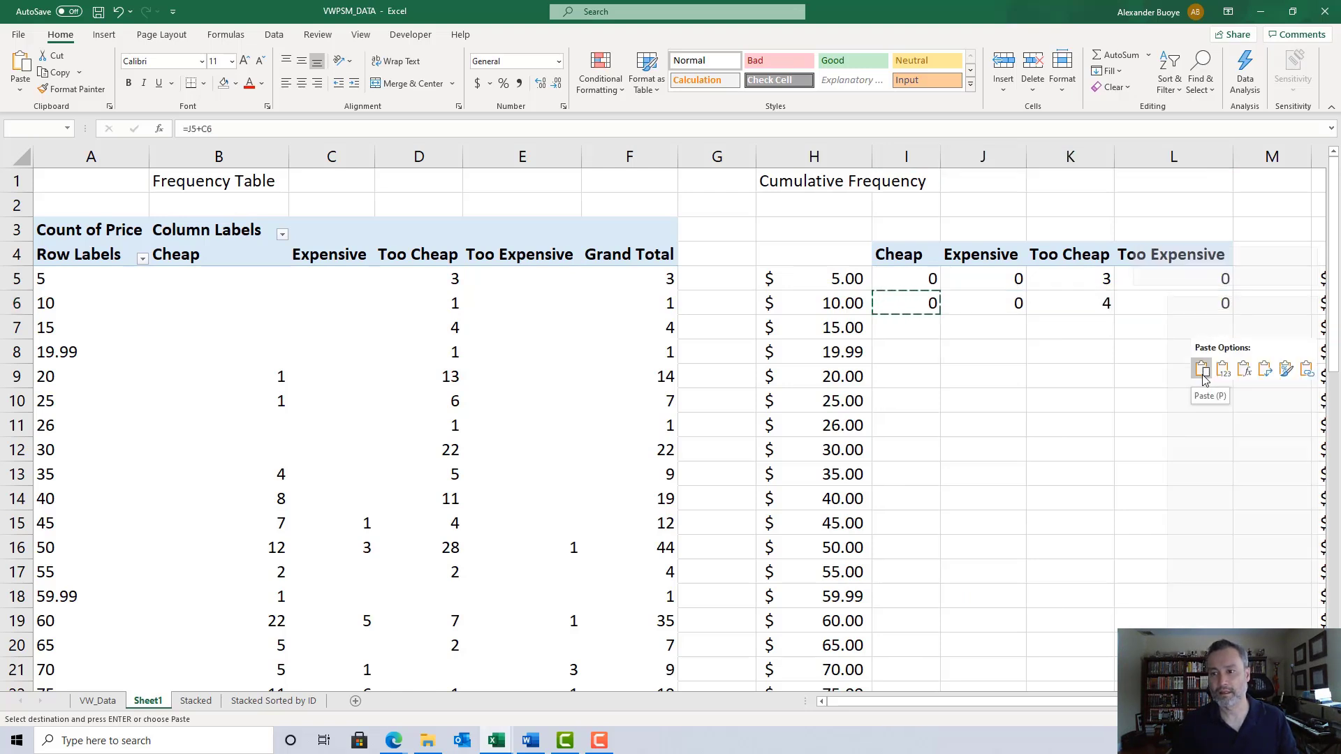
click(1202, 370)
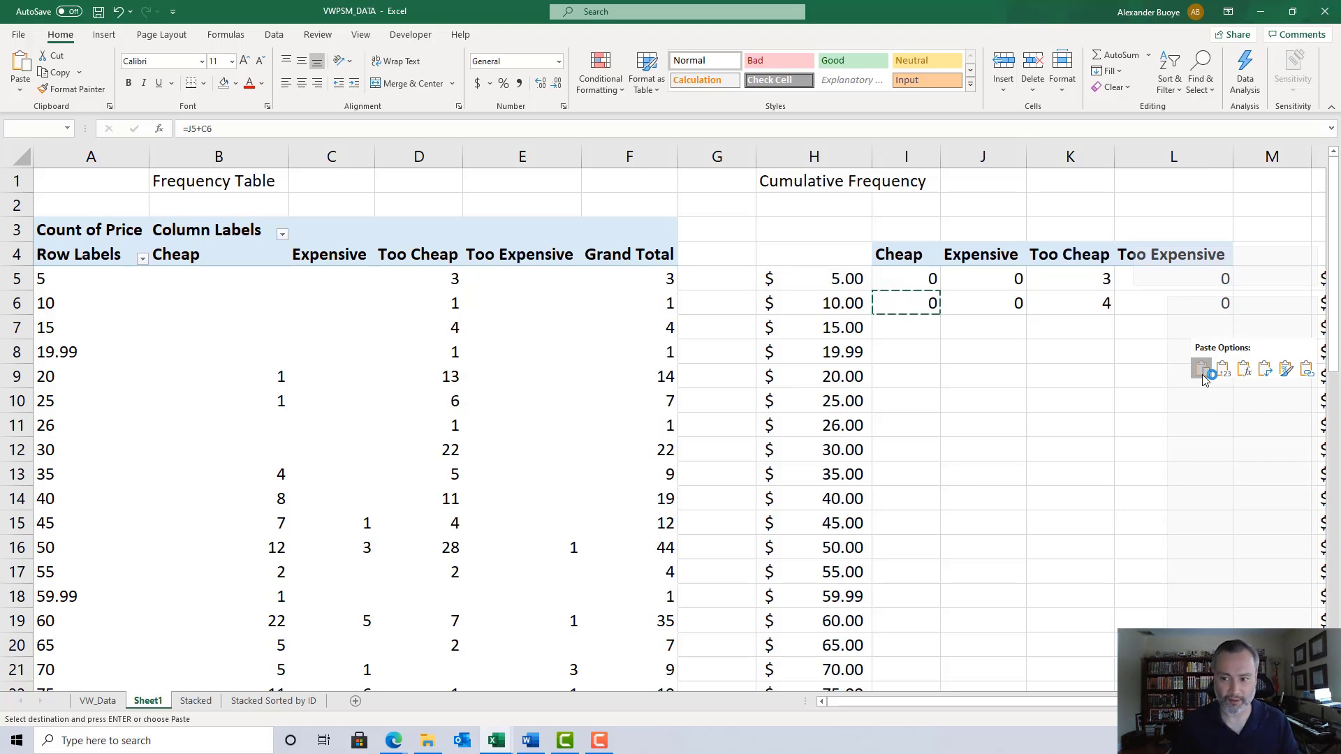
Check the running-total formulas in row 6, inspecting the cell references of the Too Cheap formula in K6
click(976, 307)
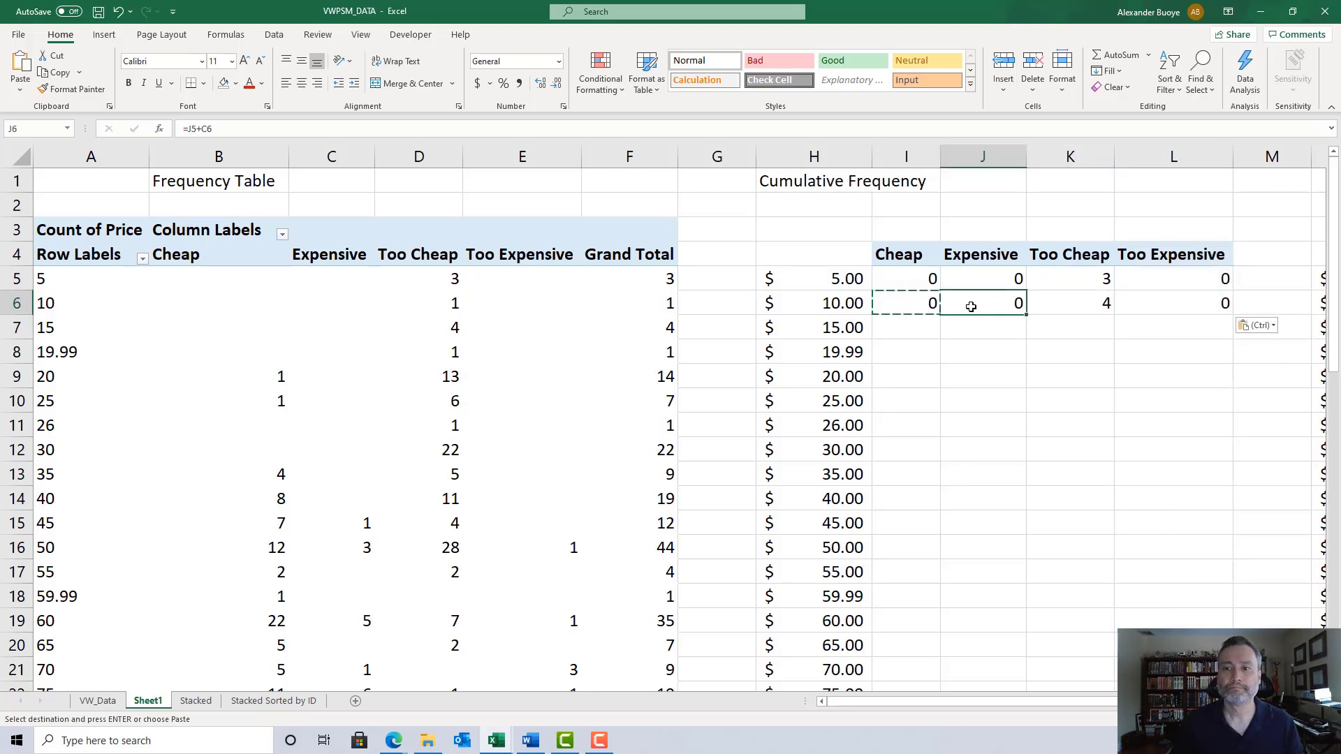
click(913, 307)
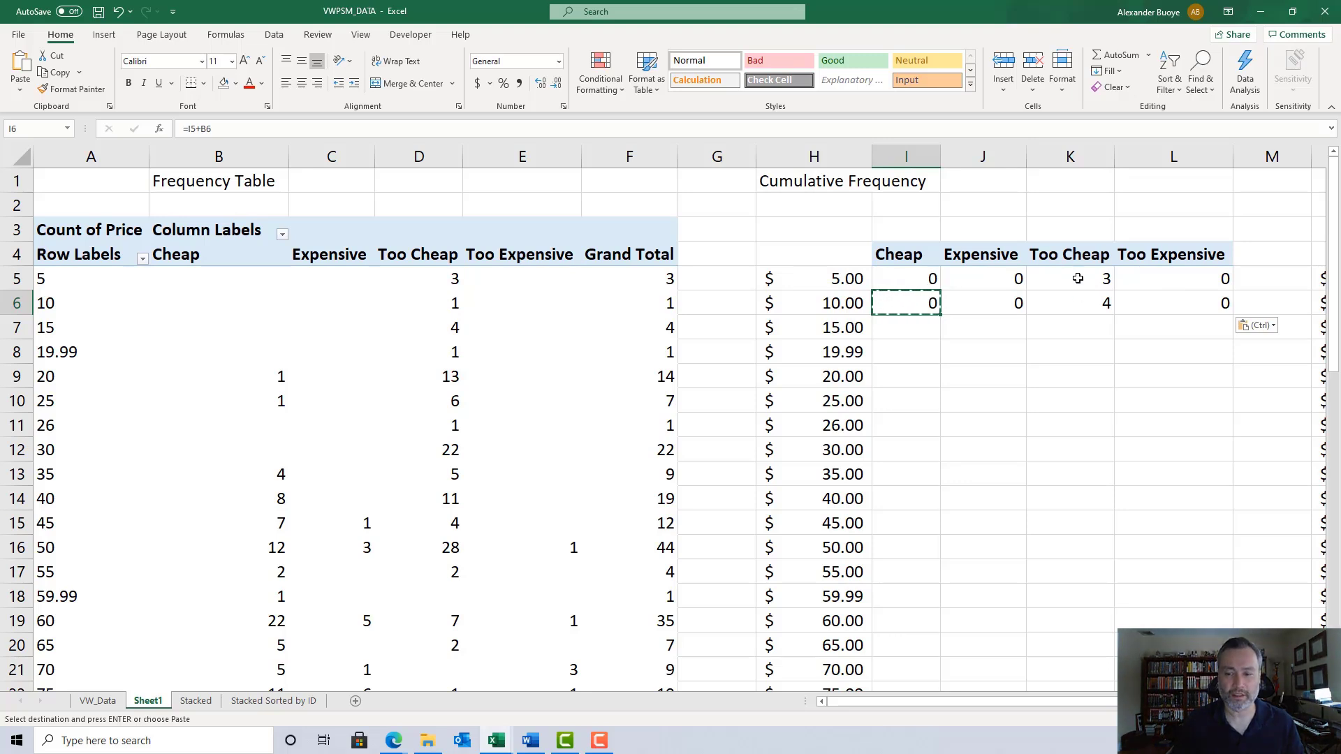
double_click(1080, 299)
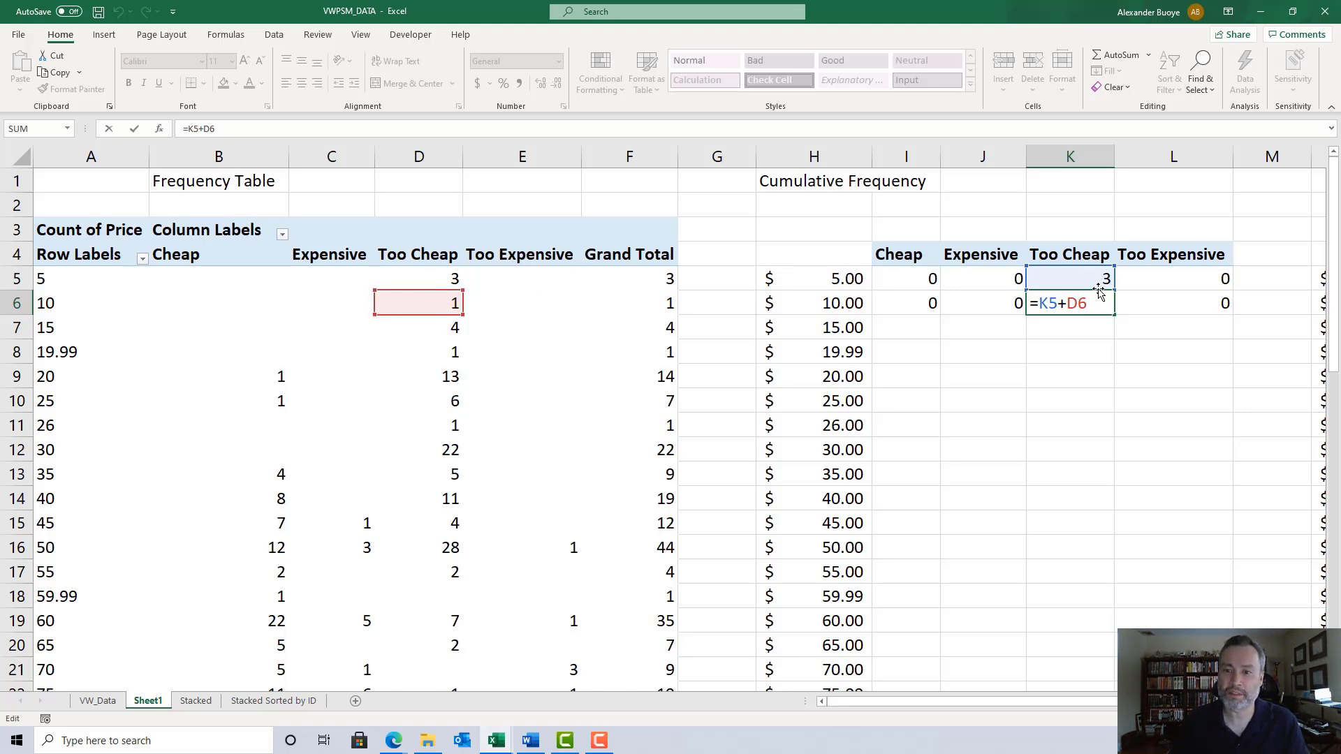
key(Return)
click(1082, 301)
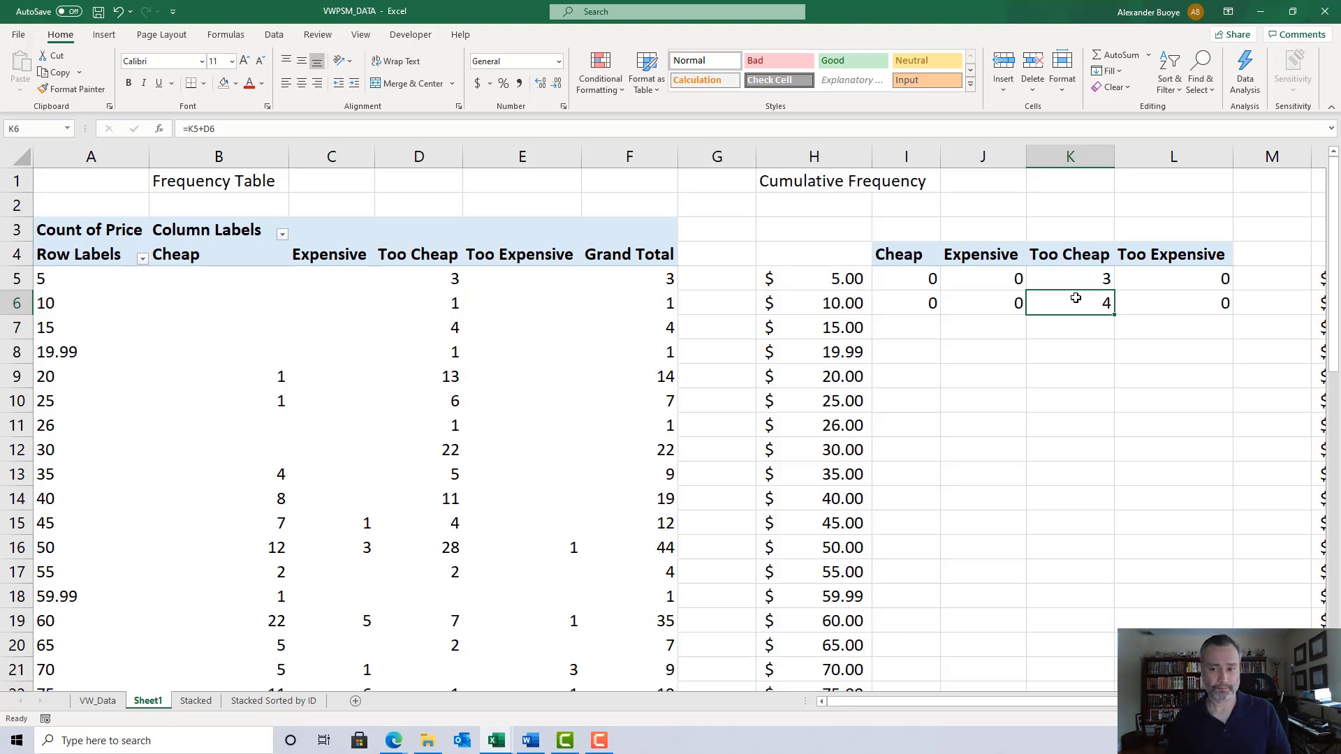
Copy the row 6 formulas in I6:L6 down to I7:L50, covering every price through $500.00
key(Left)
key(Left)
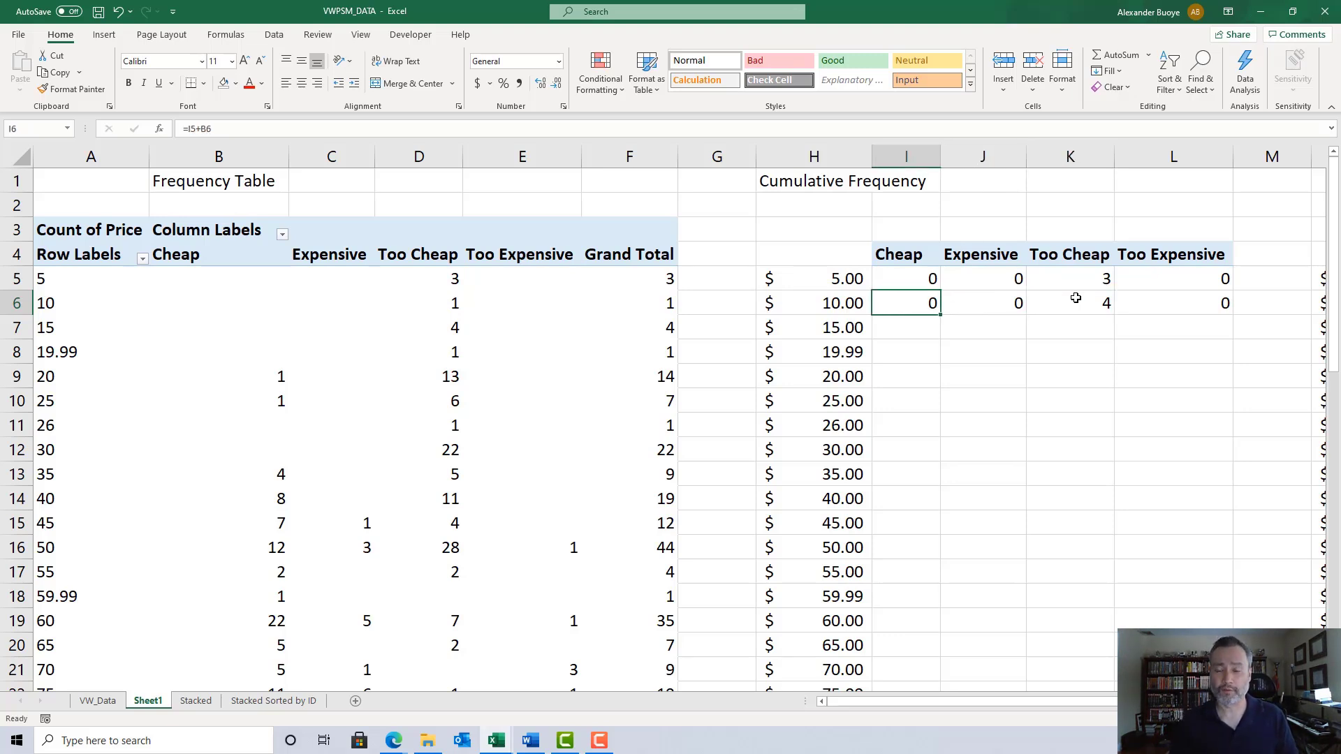
key(shift+Right)
key(shift+Right)
key(shift+Right)
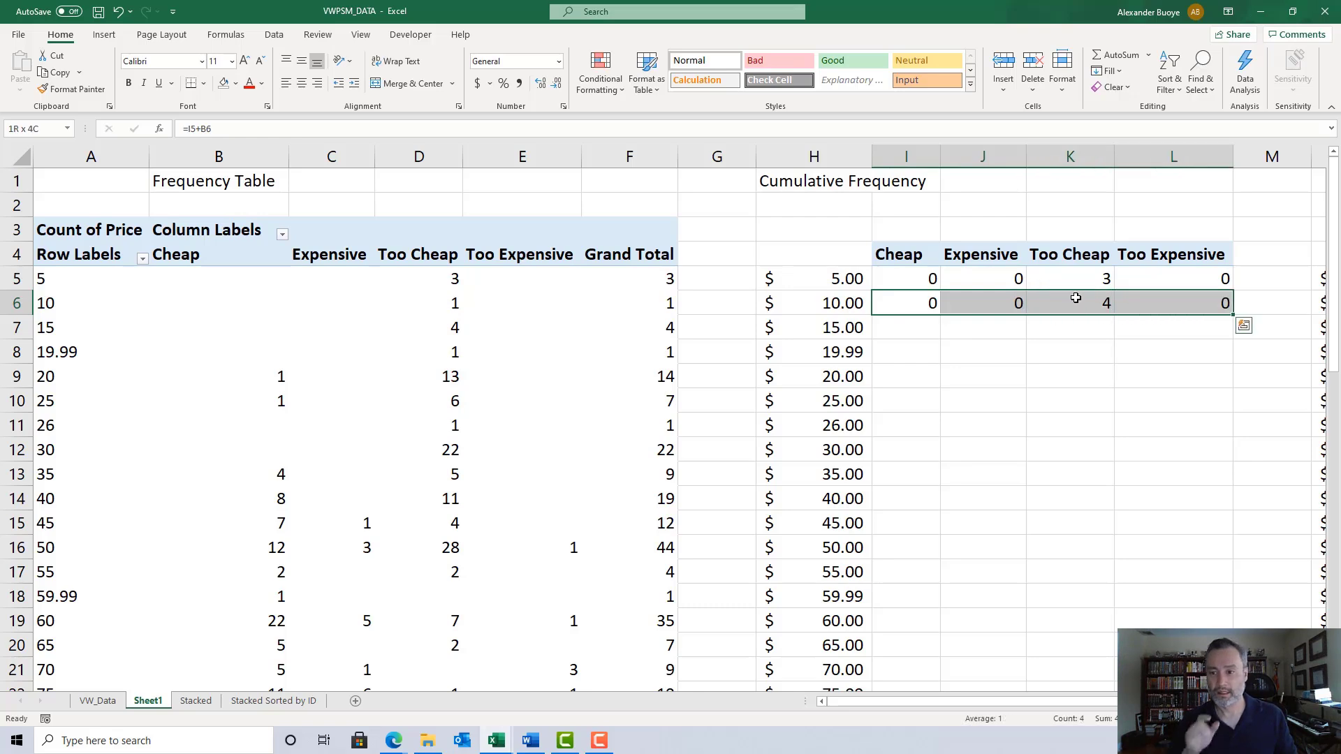
key(ctrl+c)
key(Down)
key(shift+Right)
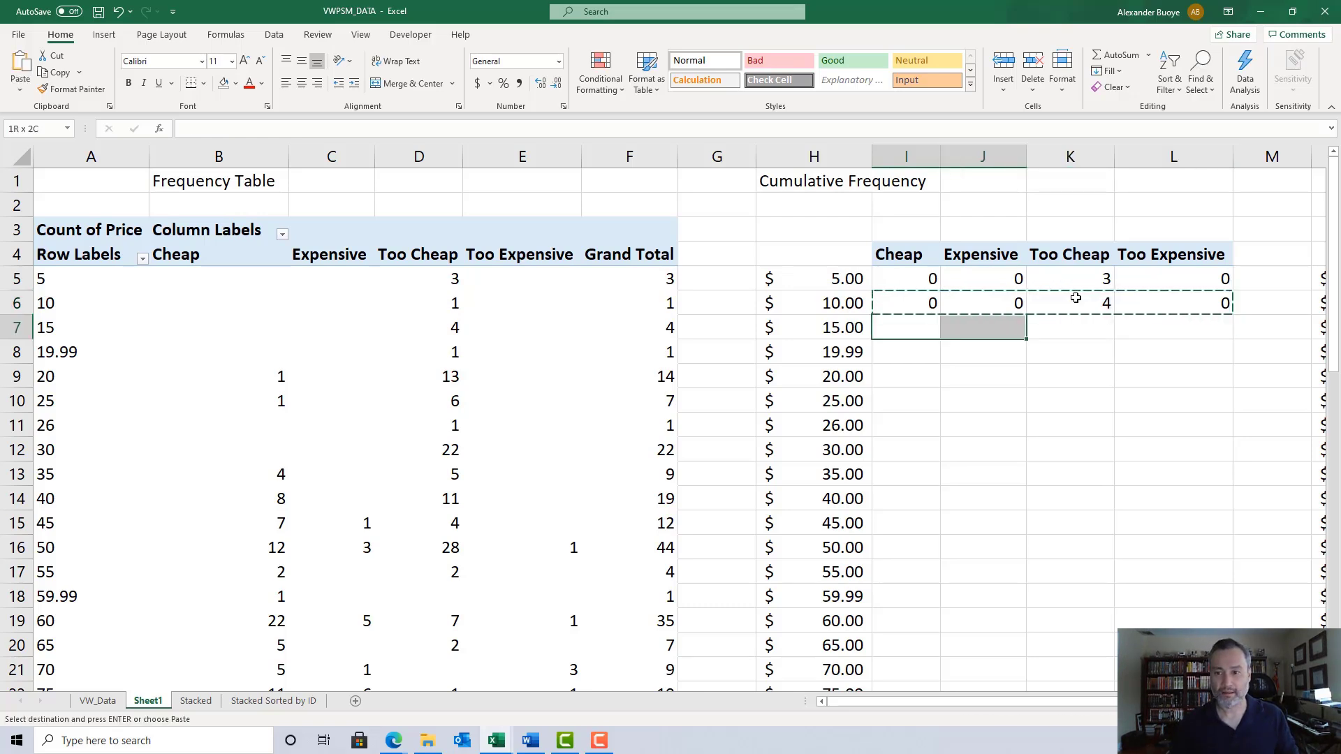
key(shift+Right)
key(shift+Right)
key(shift+Down)
key(shift+Down)
key(shift+Down)
key(shift+Down)
key(shift+Down)
key(shift+Down)
key(shift+Down)
key(shift+Down)
key(shift+Down)
key(shift+Down)
key(shift+Down)
key(shift+Down)
key(shift+Down)
key(shift+Down)
key(shift+Down)
key(shift+Down)
key(shift+Down)
key(shift+Down)
key(shift+Down)
key(shift+Down)
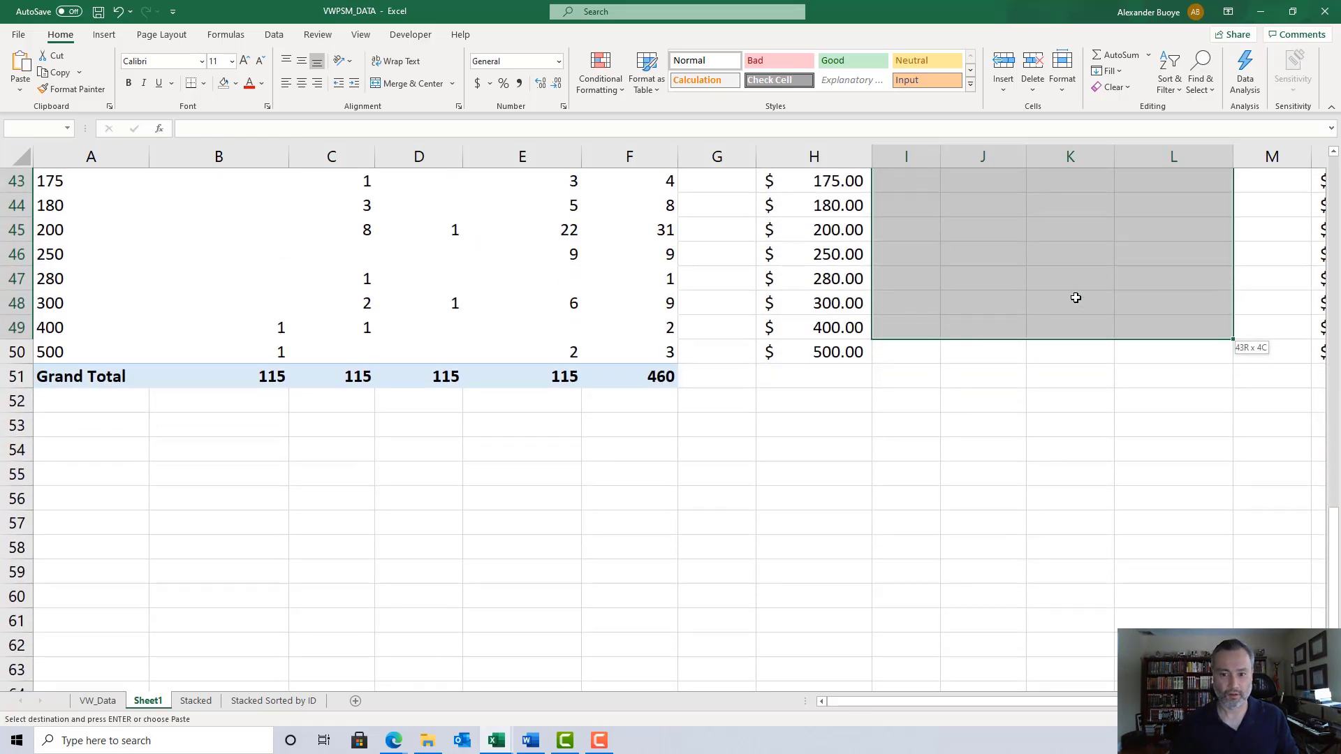
key(ctrl+v)
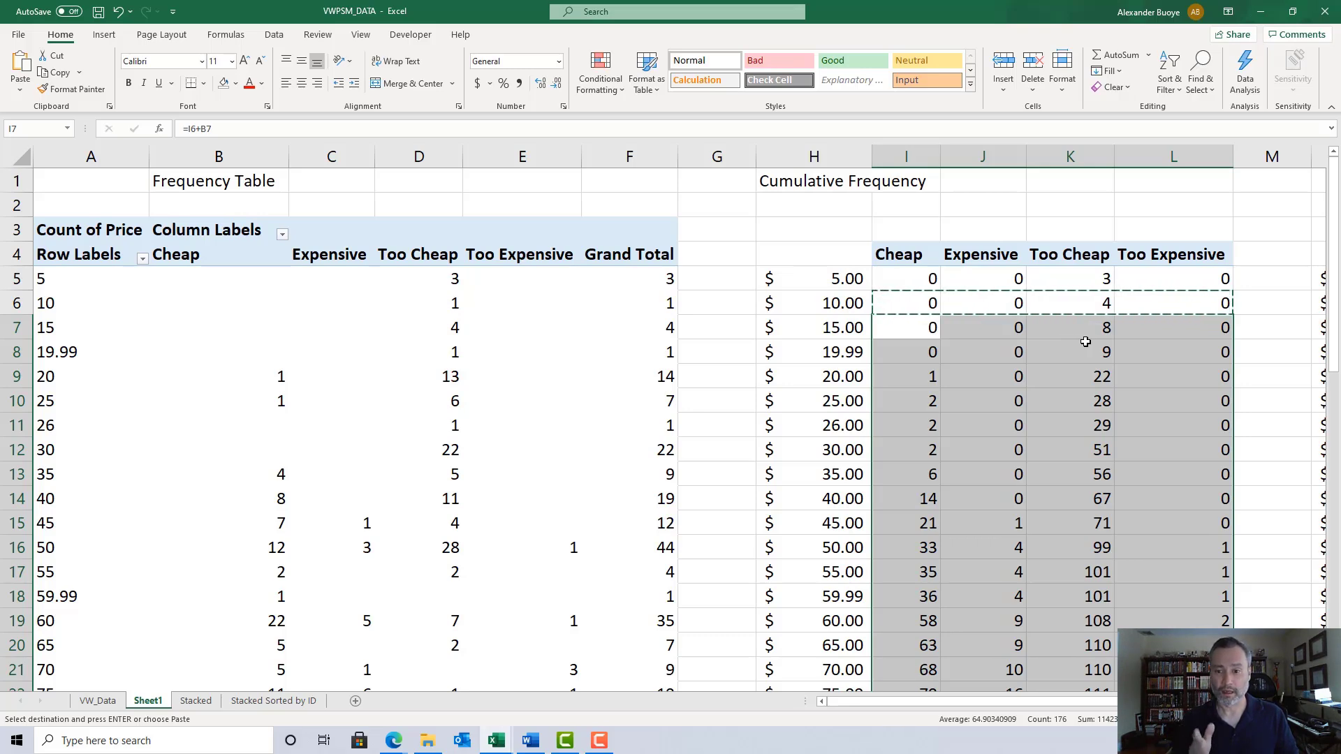
Review the cumulative counts in columns I:L down to the $500.00 row, comparing the last row with the PivotTable grand totals
click(1079, 378)
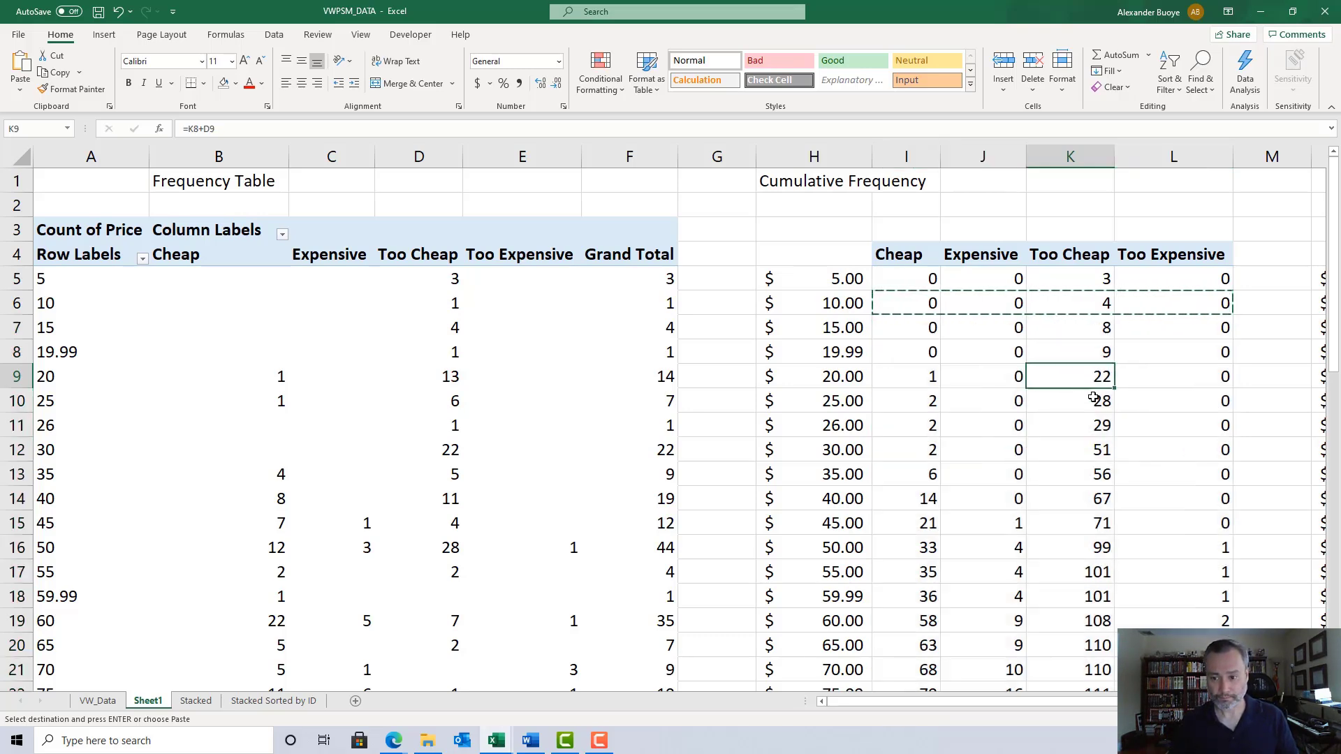
scroll(1110, 437, down, 2)
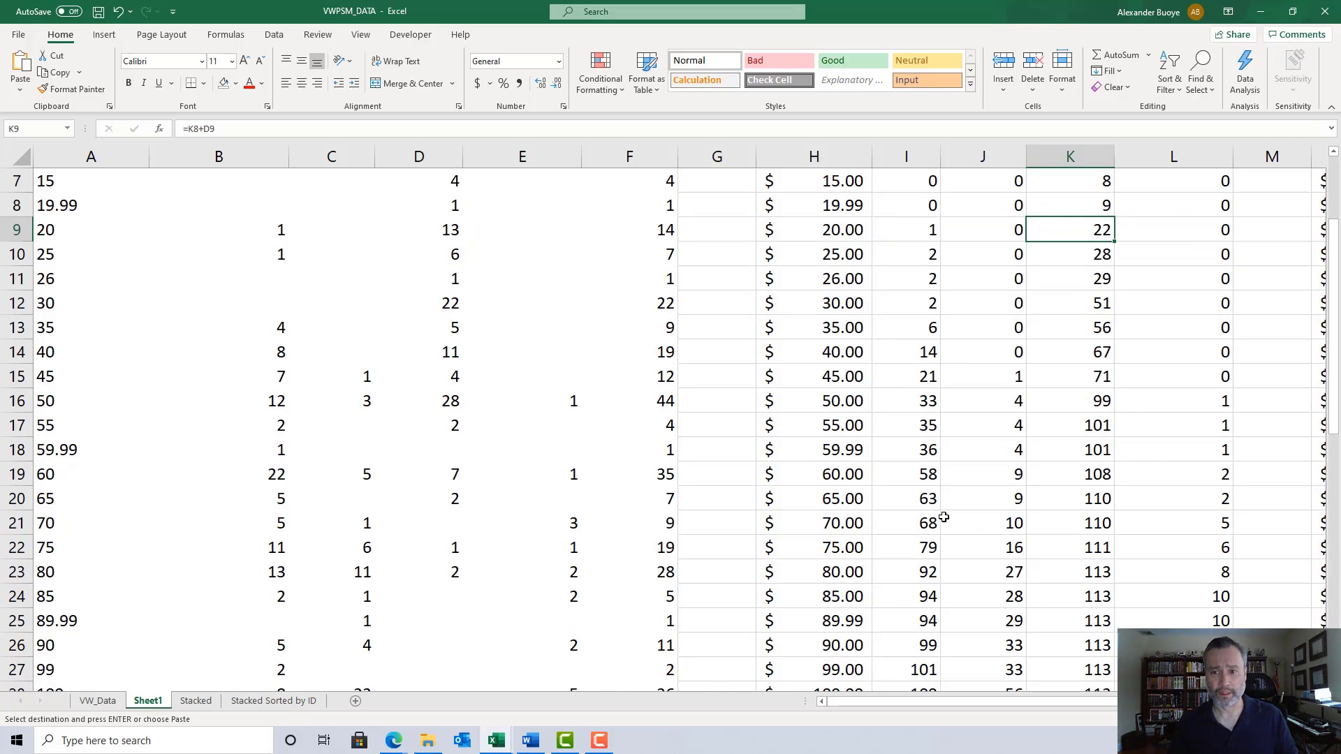
scroll(946, 518, up, 2)
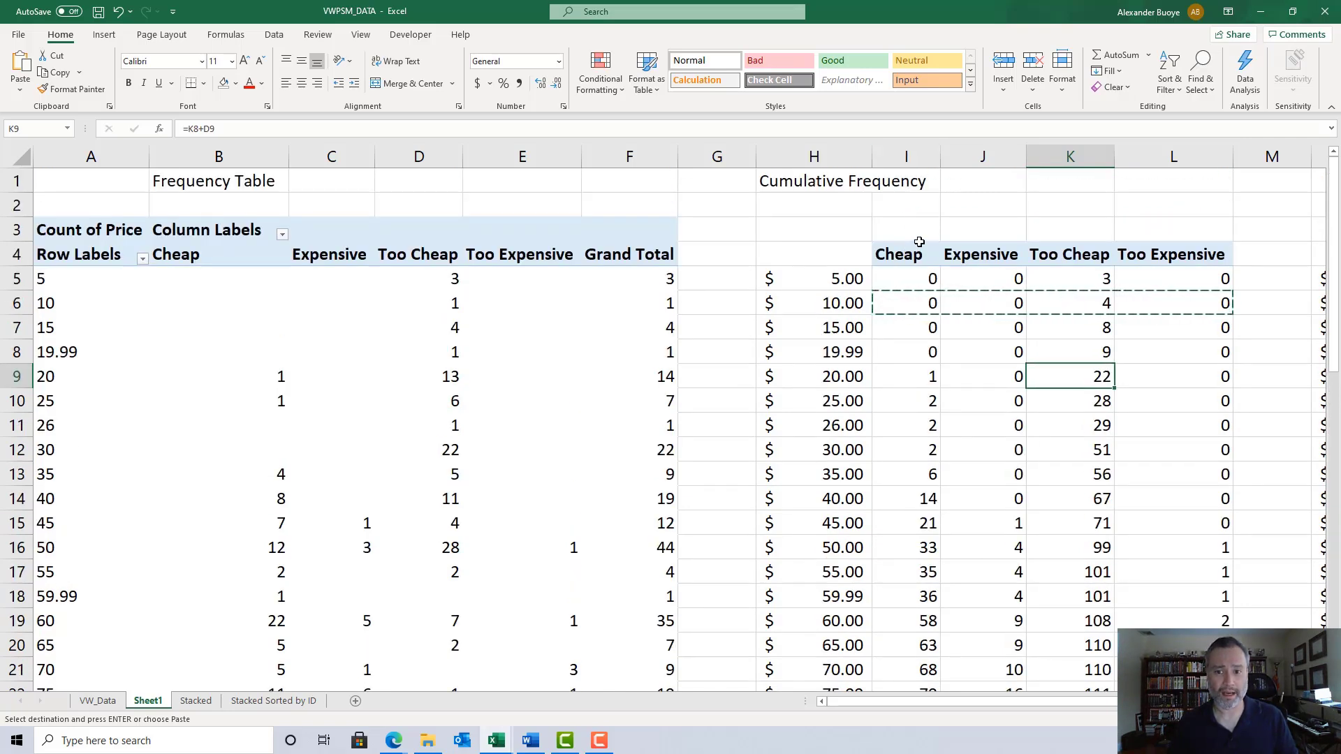
scroll(921, 581, down, 1)
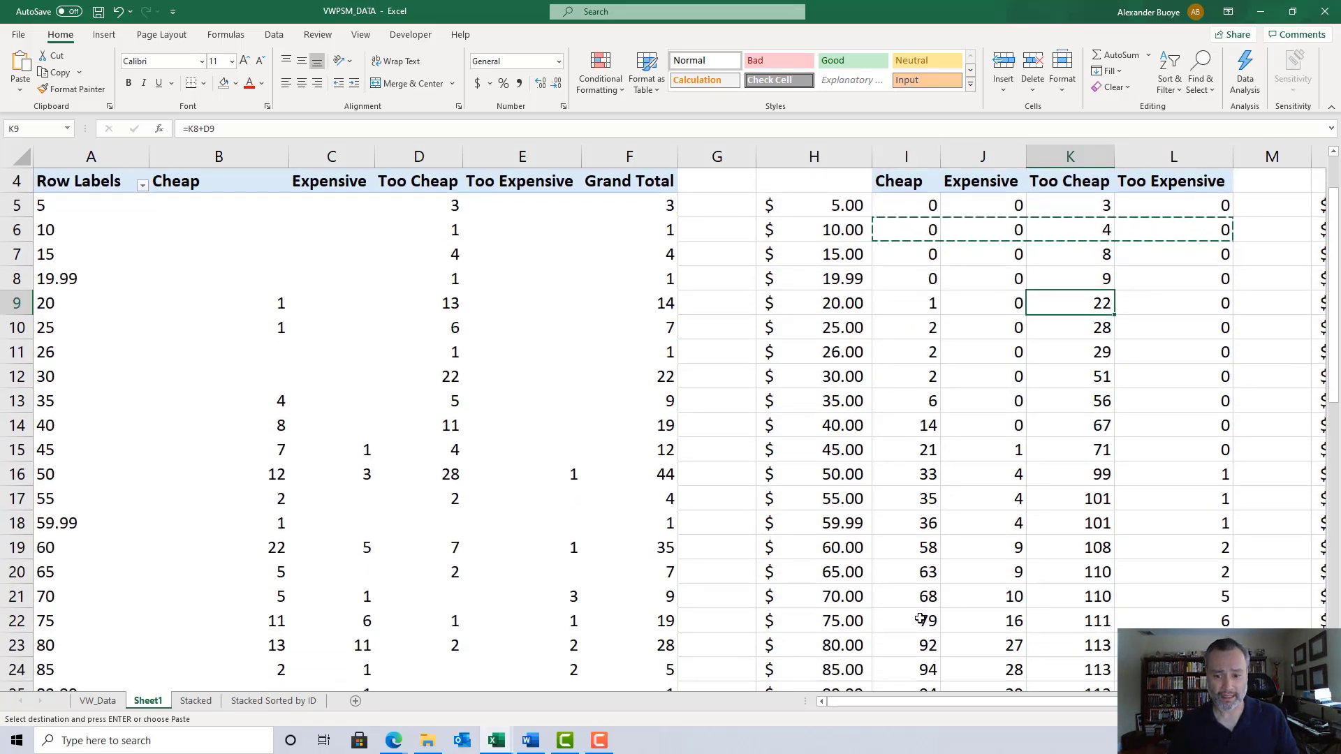
click(920, 619)
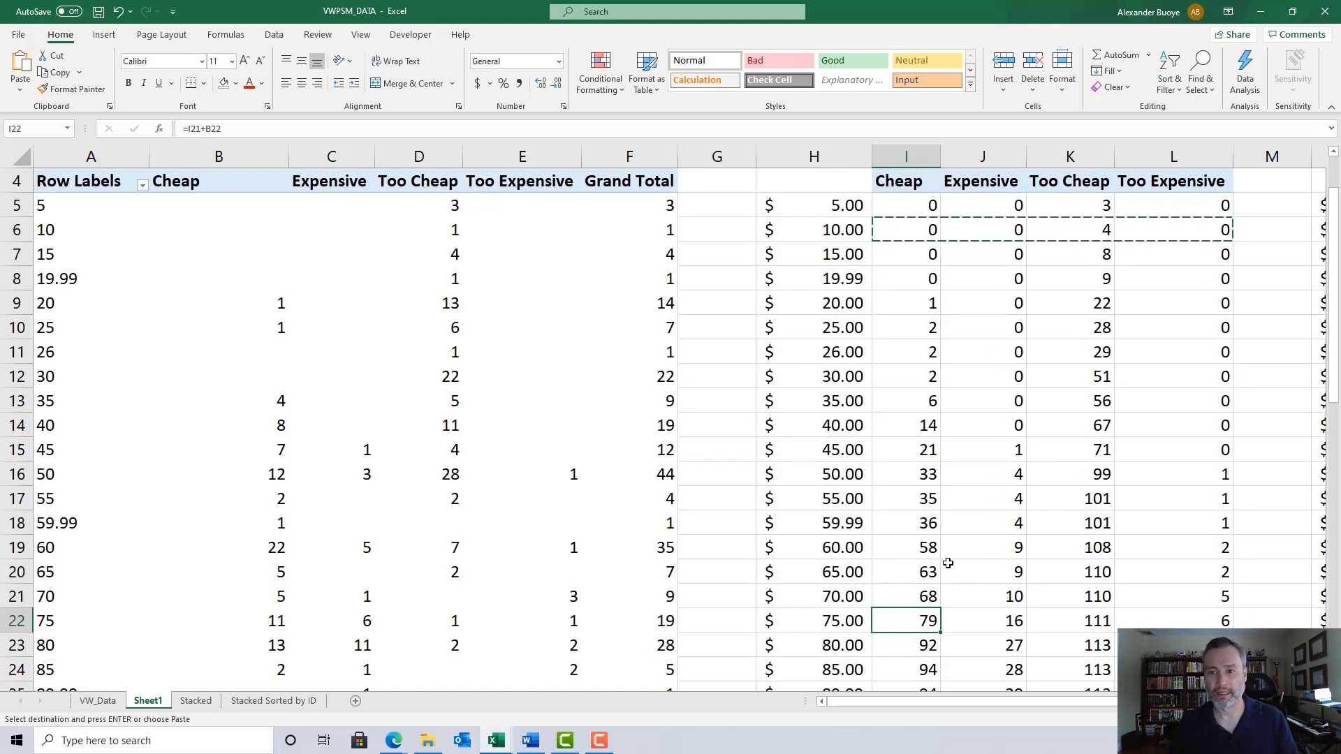
click(1016, 598)
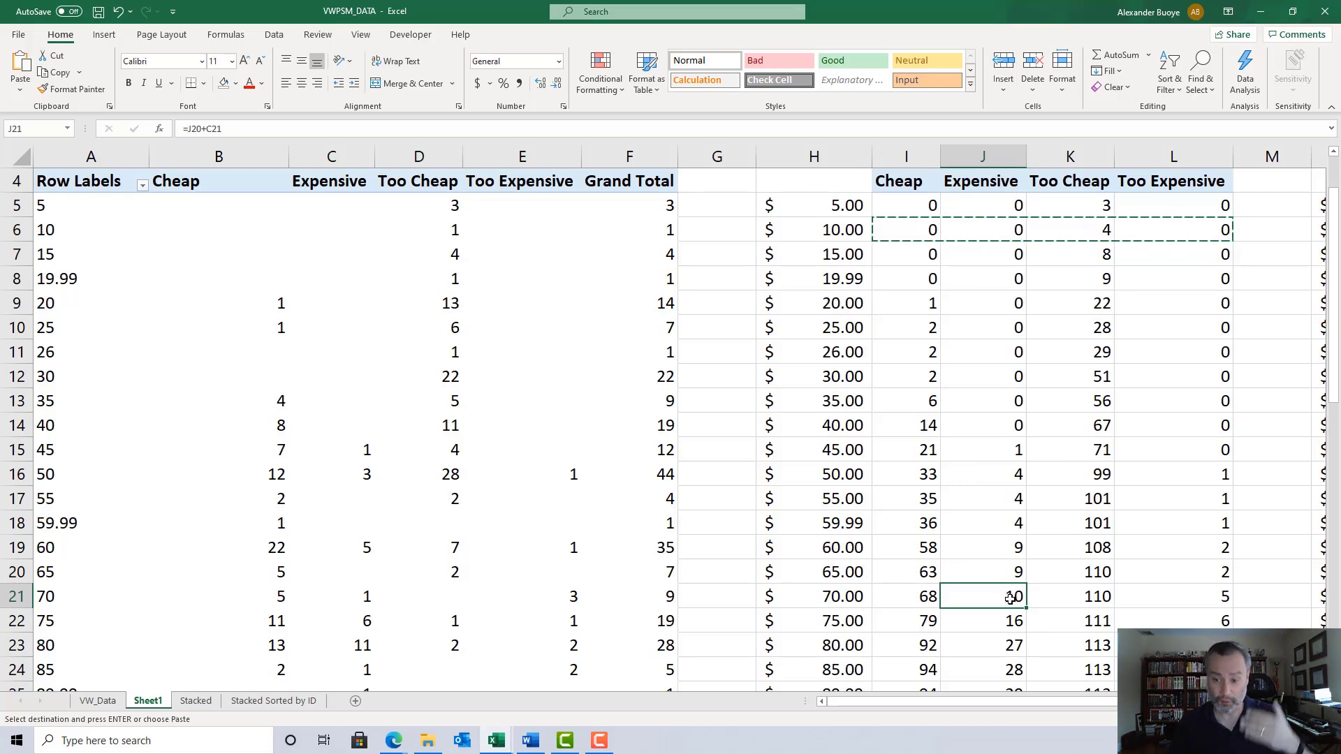
scroll(1138, 437, down, 8)
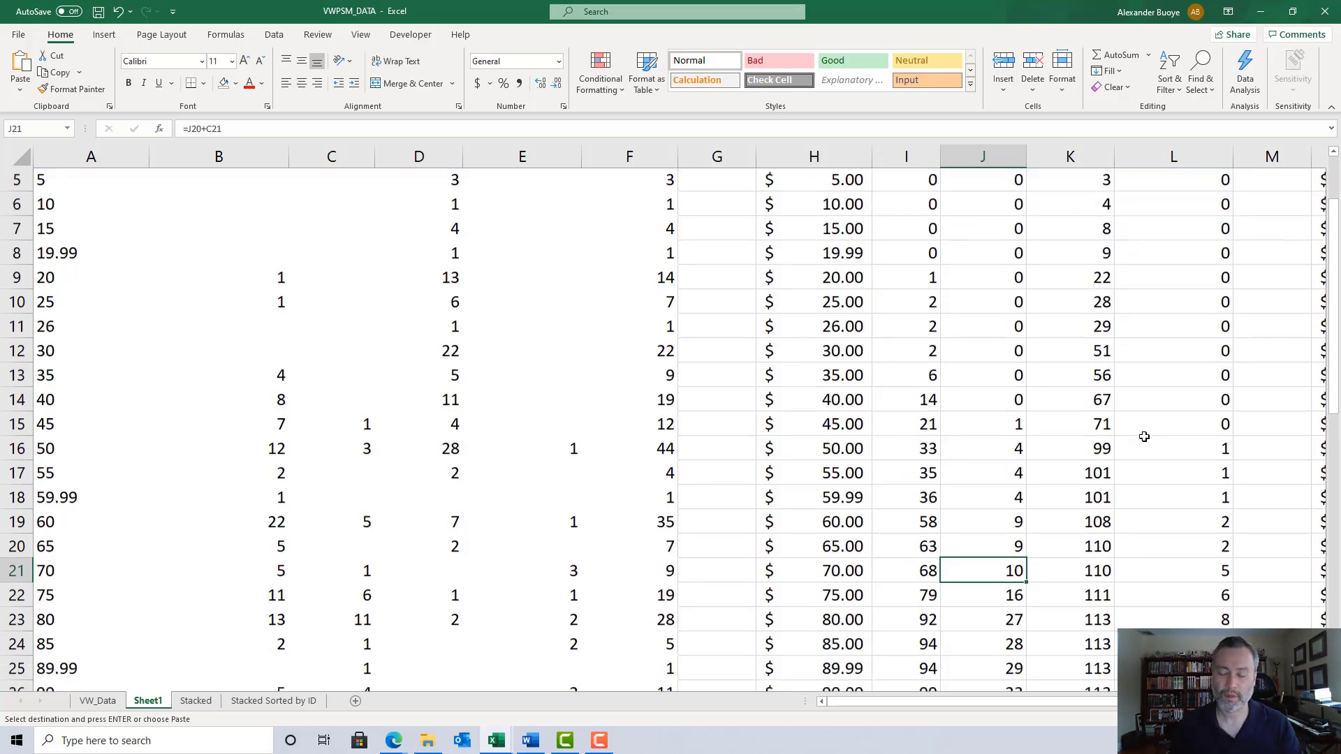
scroll(1138, 443, down, 2)
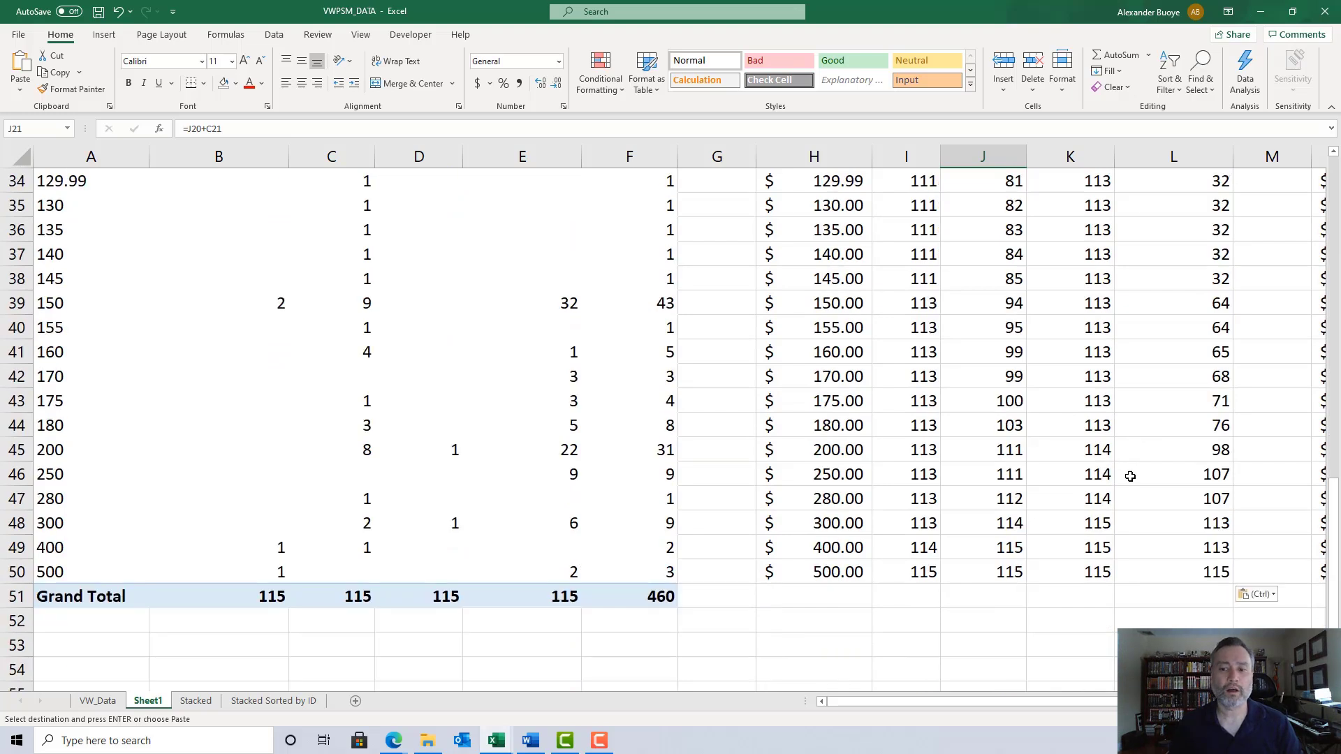
drag(914, 572, 1122, 580)
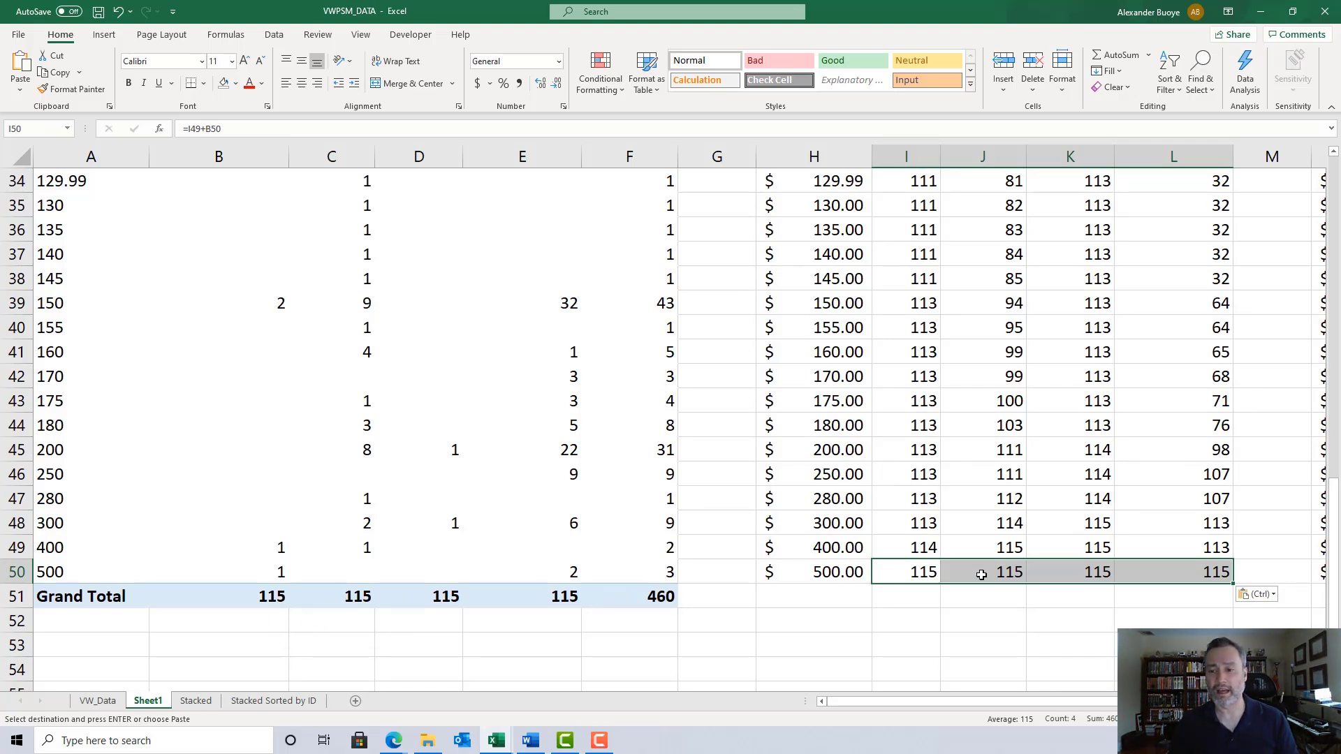
Check the $500.00 row of the cumulative table, I50:L50, against the individual price counts in the PivotTable
click(903, 574)
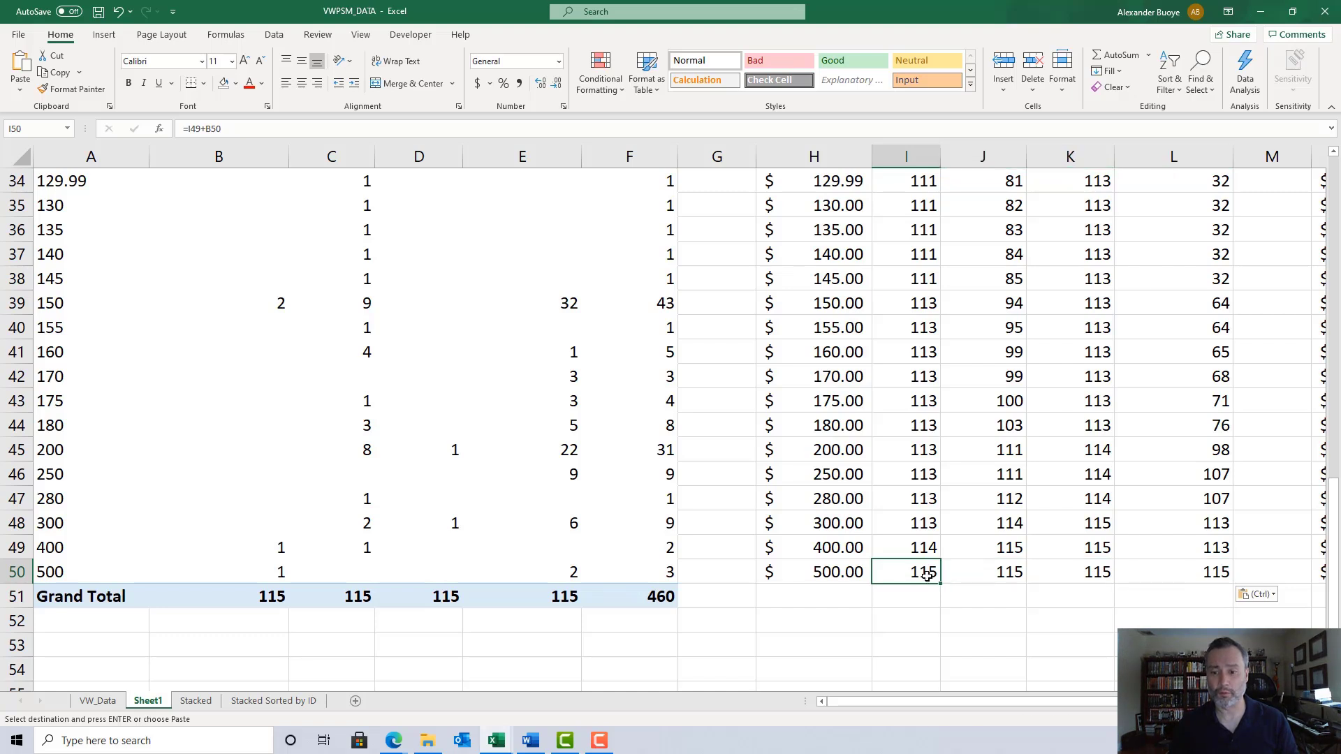
drag(915, 571, 1154, 573)
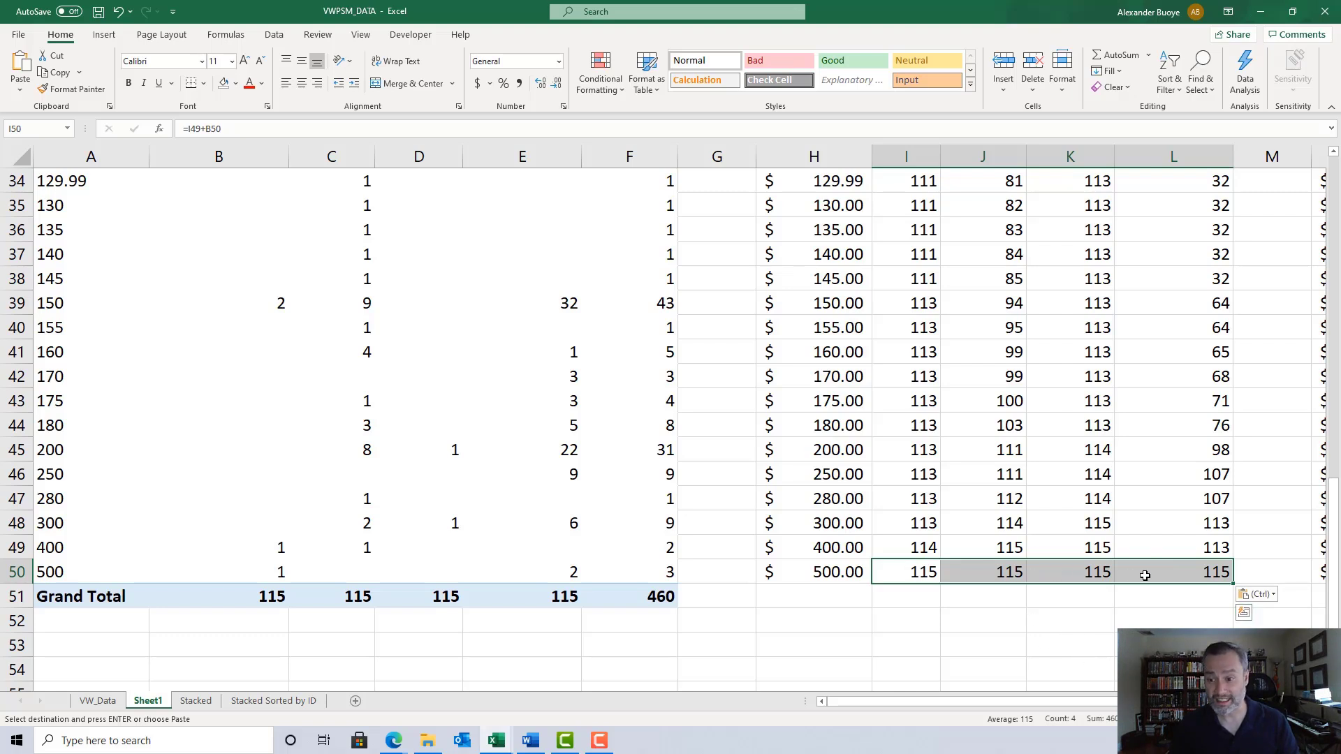
mouse_move(608, 606)
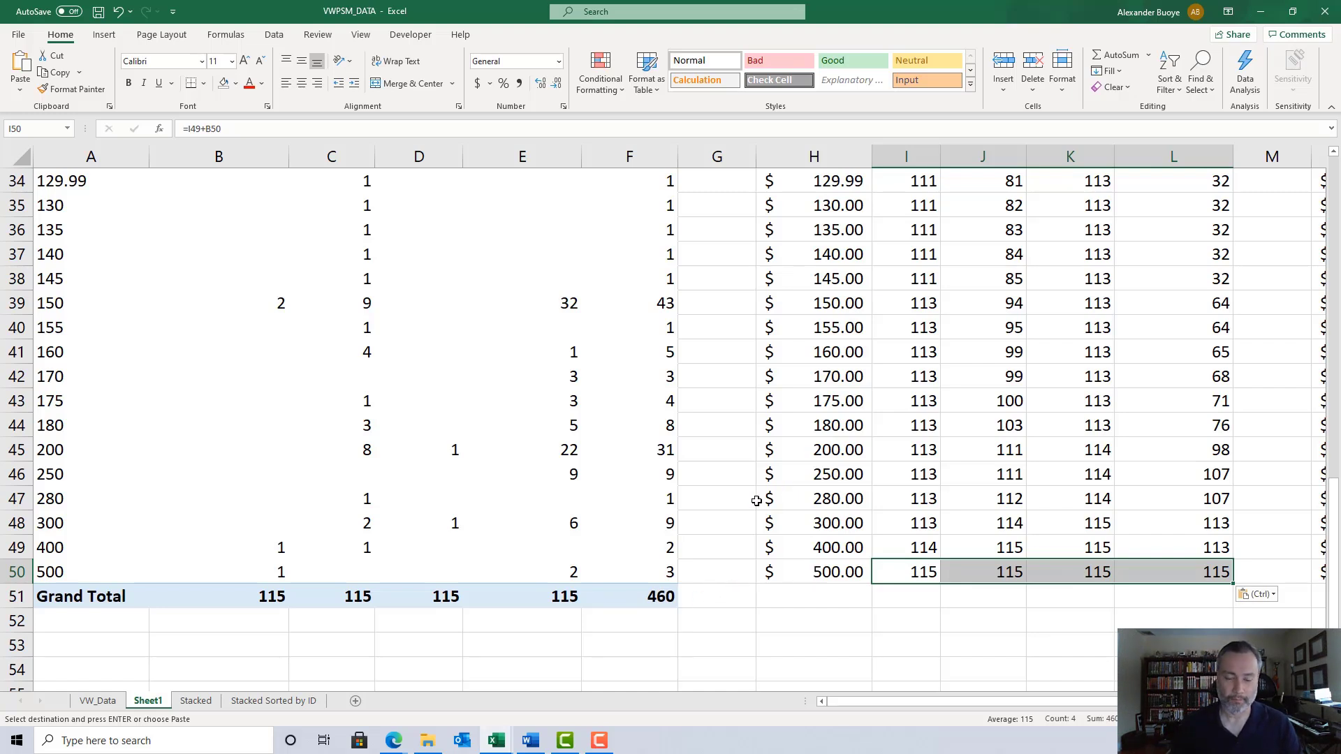
click(365, 326)
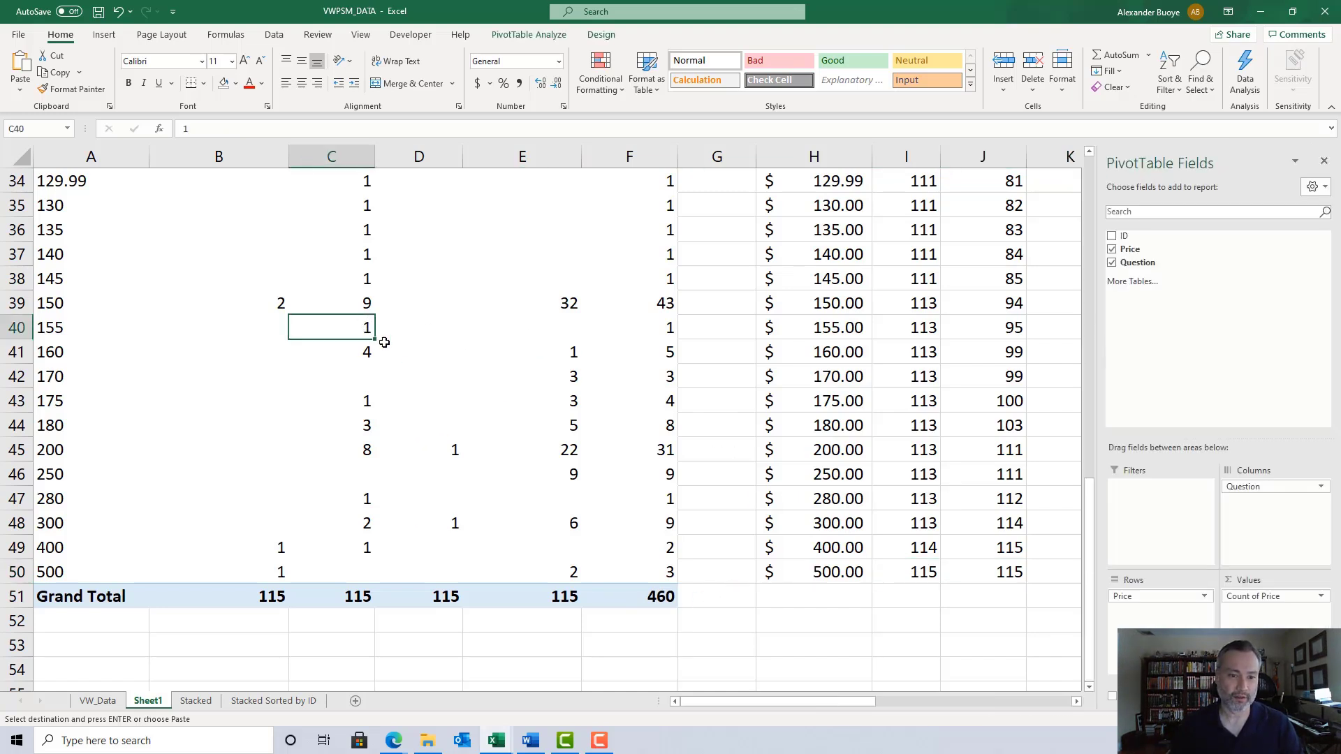
mouse_move(354, 377)
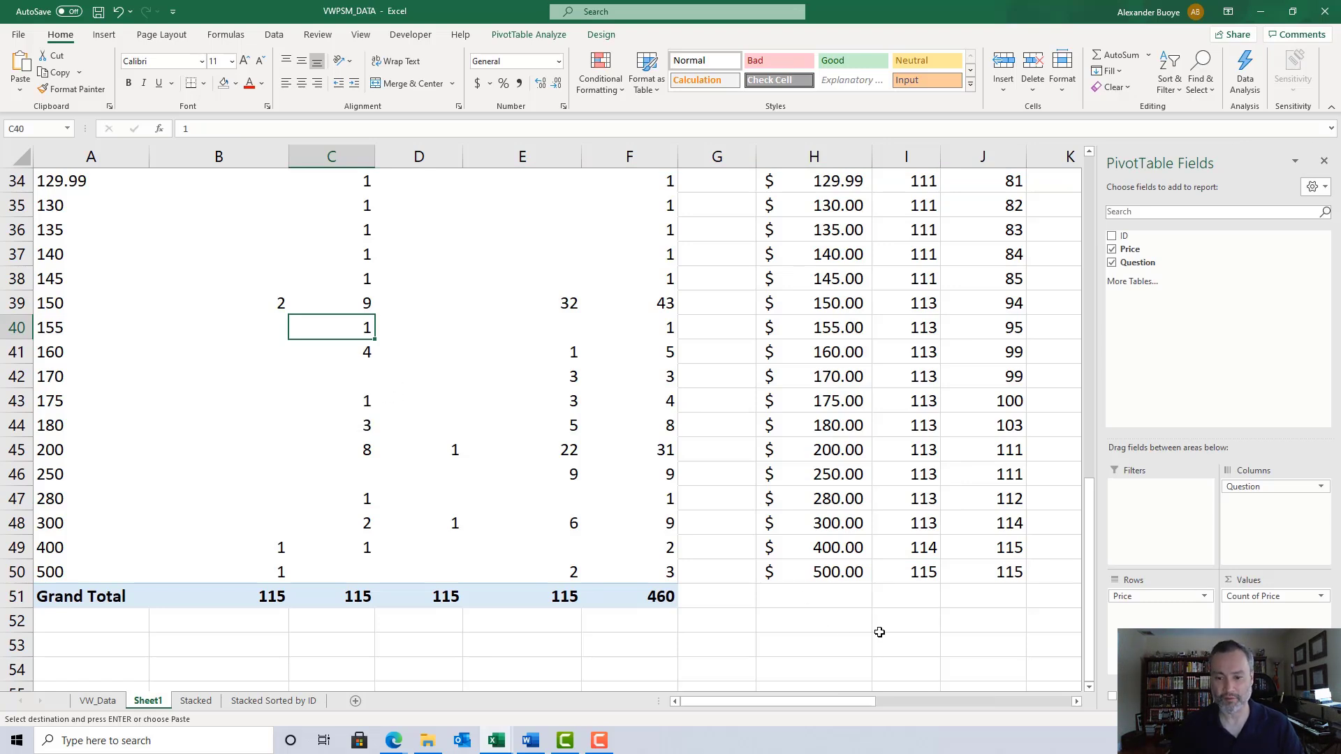
drag(918, 572, 1075, 572)
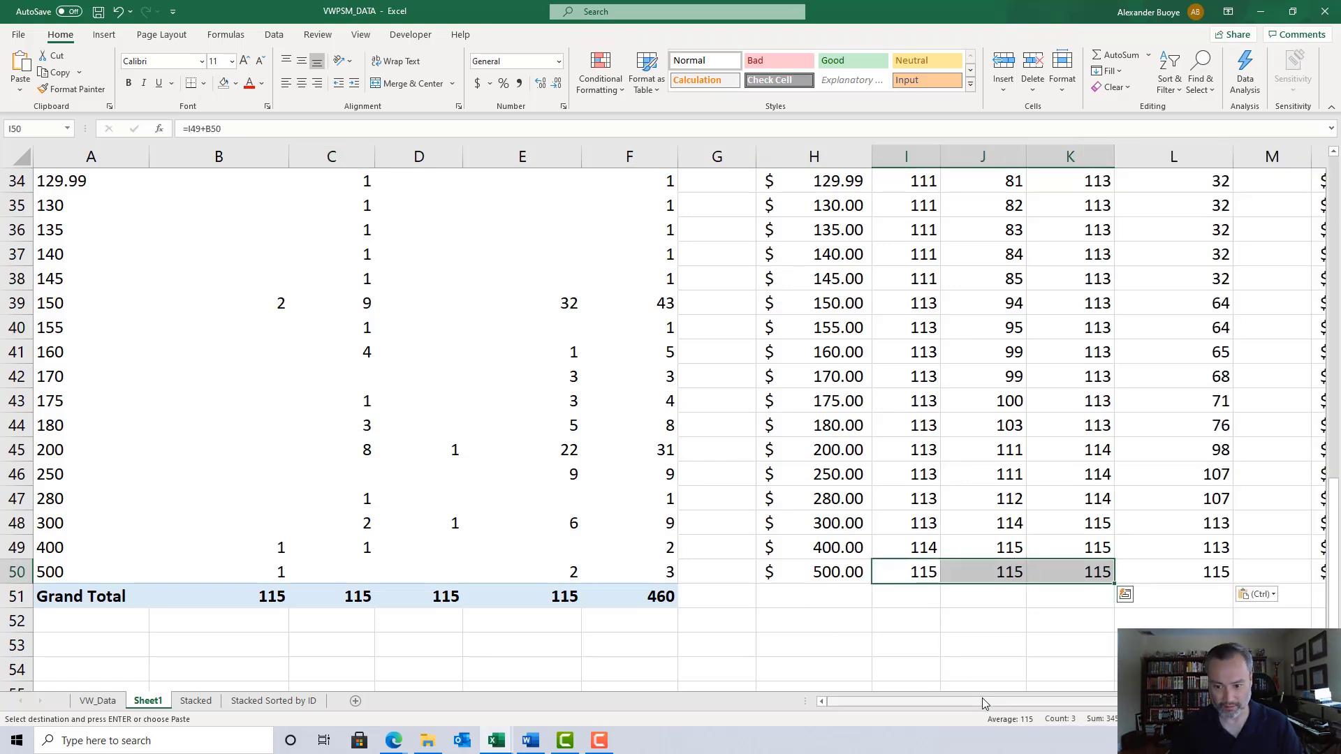
Bring the header row of the second price table, starting at column N, into view beside the cumulative frequency table
drag(988, 707, 1066, 705)
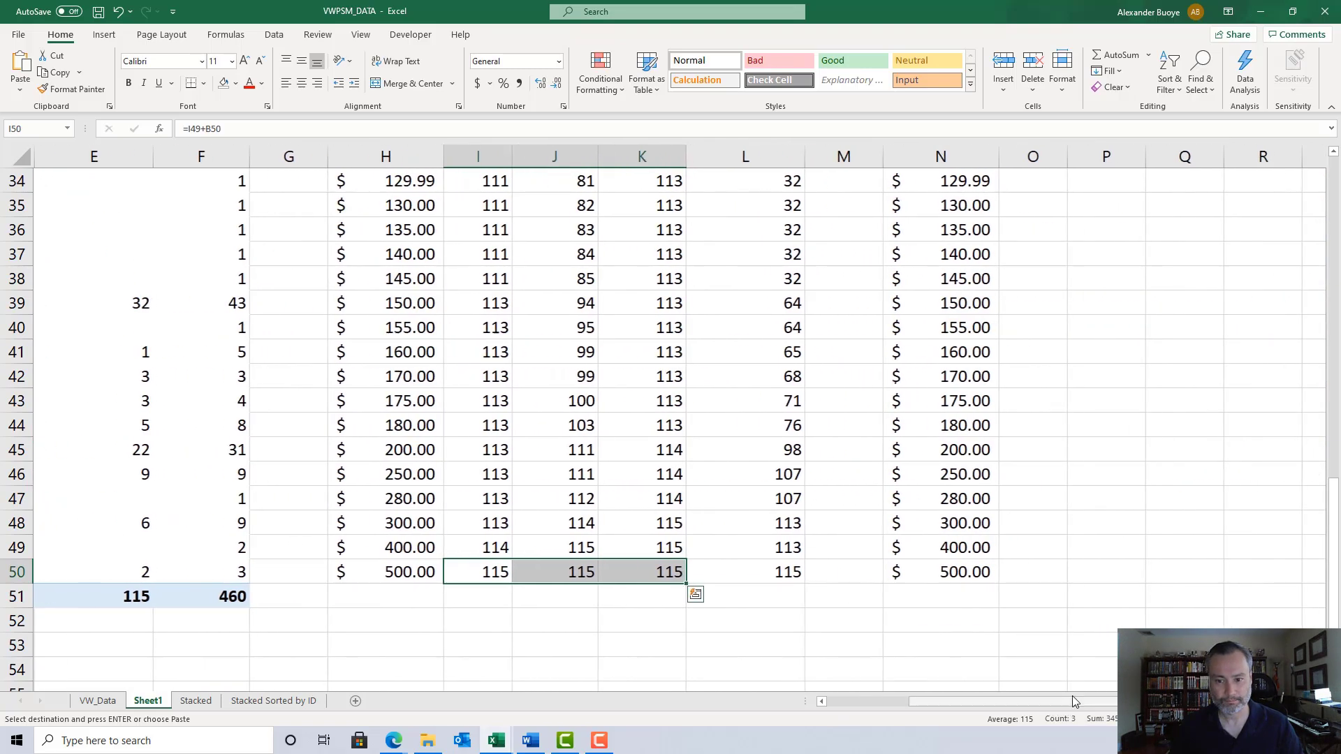
scroll(1068, 701, up, 5)
scroll(1083, 554, up, 6)
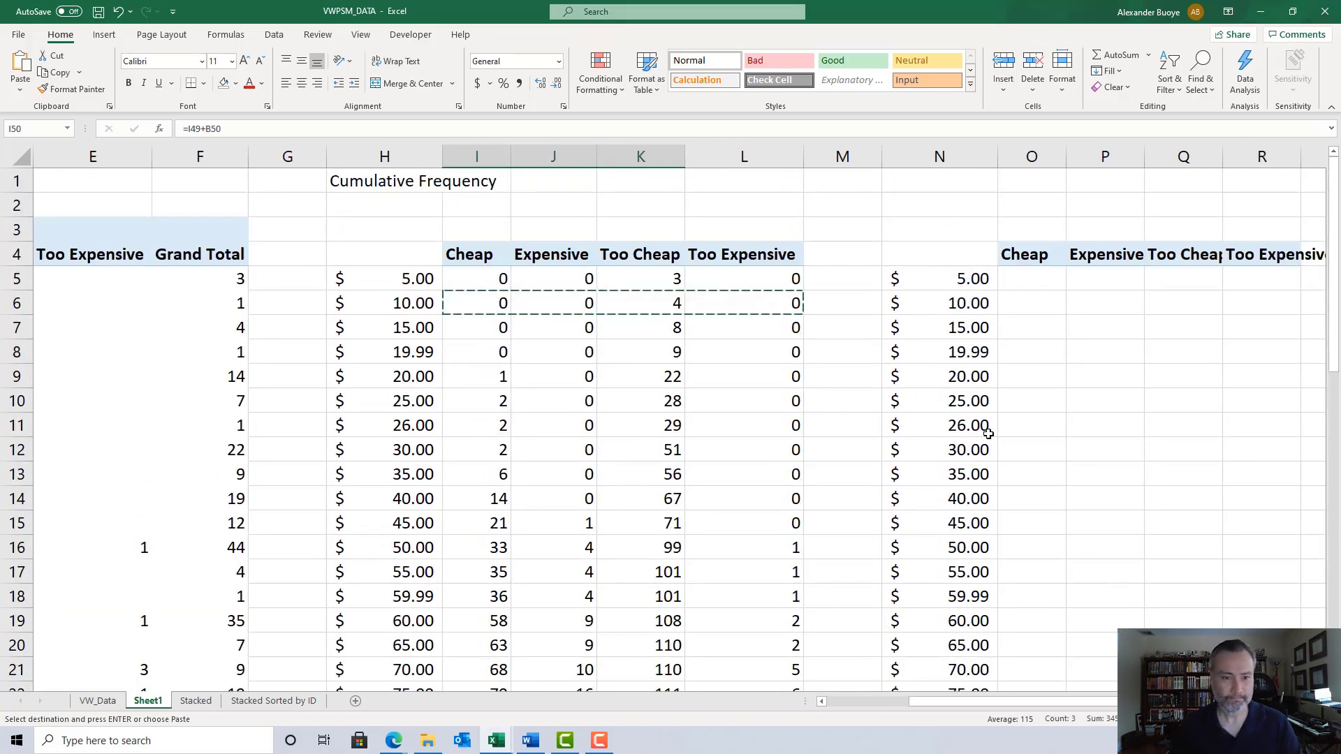